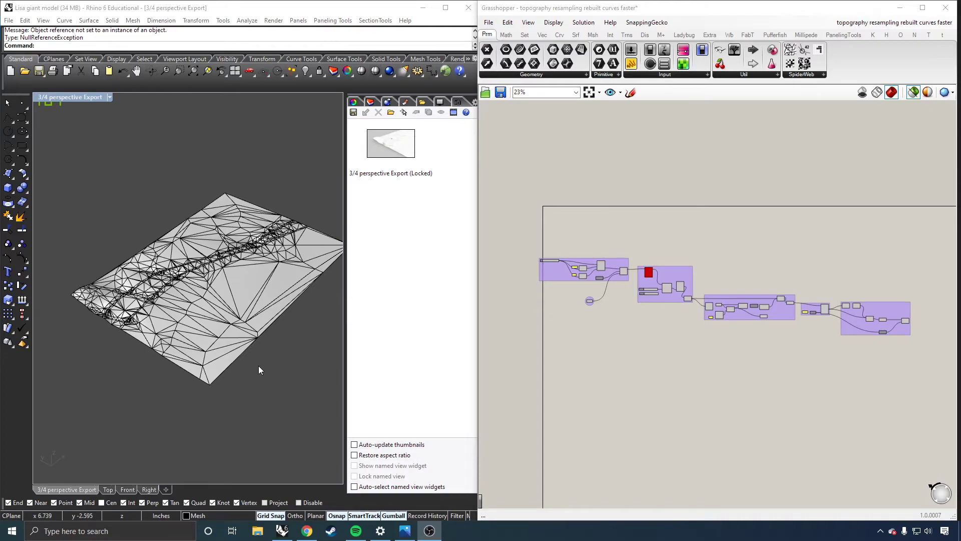
Turn off mesh wires in the Shaded display mode settings so the terrain mesh shows without its triangle edges.
right_drag(258, 365, 173, 281)
click(440, 102)
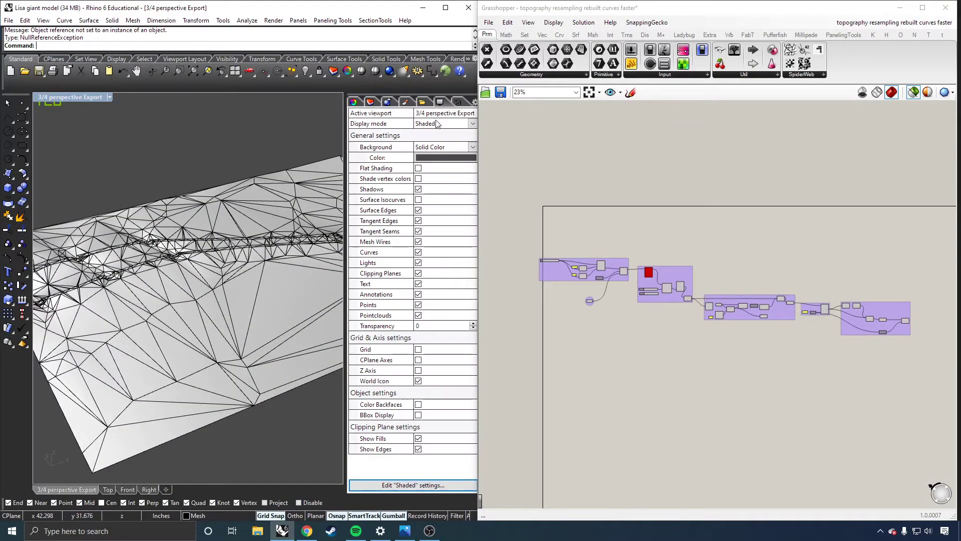
click(418, 242)
right_drag(301, 273, 260, 271)
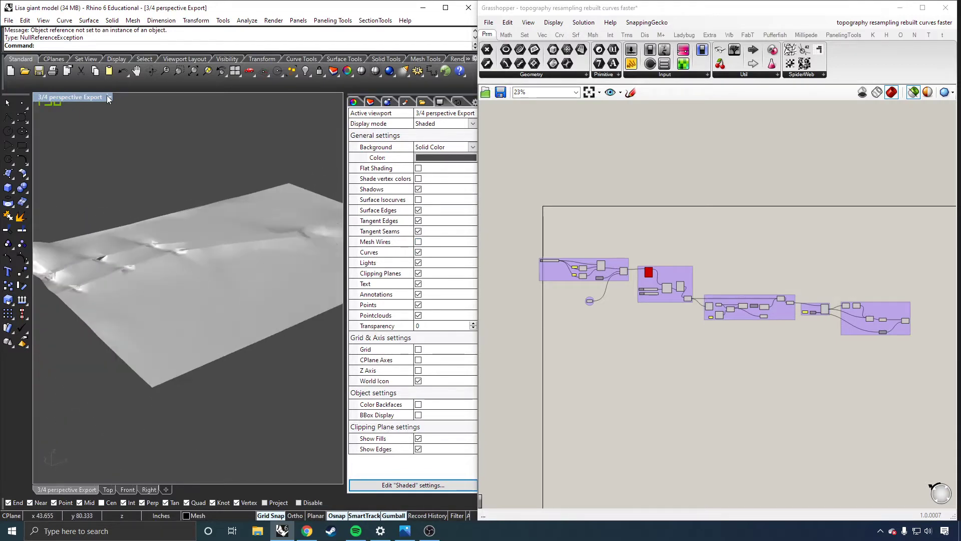
Preview the terrain mesh in Rendered display mode and return the viewport to Shaded mode.
click(108, 97)
click(88, 146)
right_drag(130, 210, 262, 269)
scroll(266, 261, down, 6)
scroll(268, 266, up, 10)
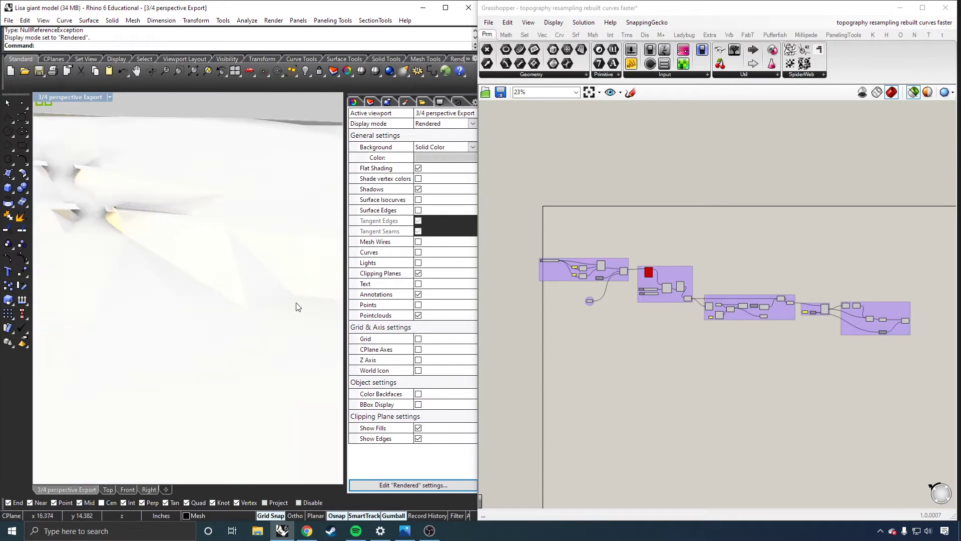
scroll(199, 264, down, 7)
right_drag(199, 265, 198, 290)
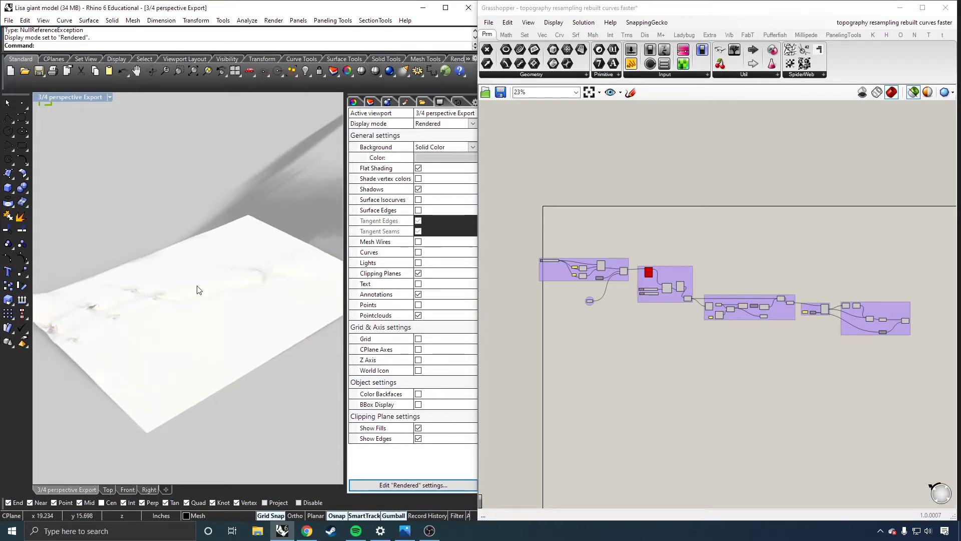
click(111, 97)
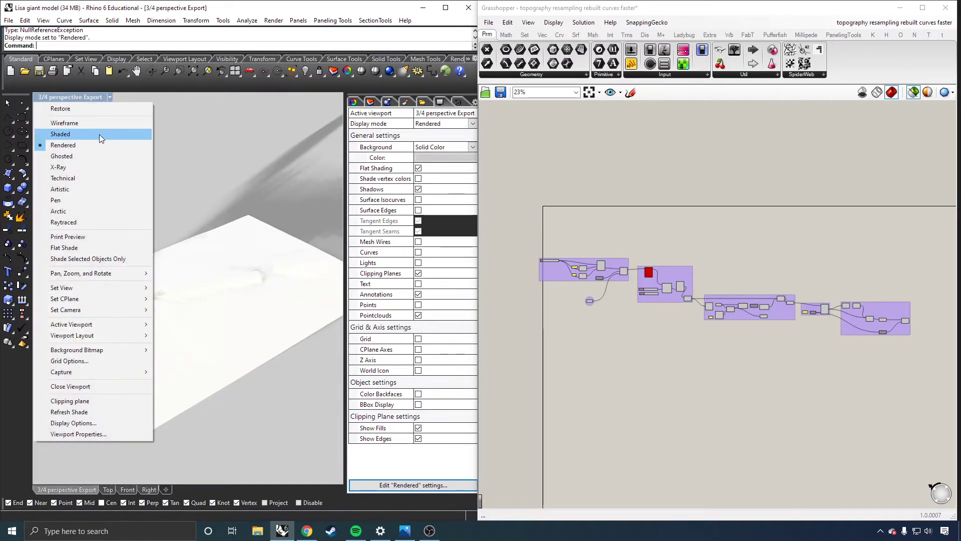
click(99, 135)
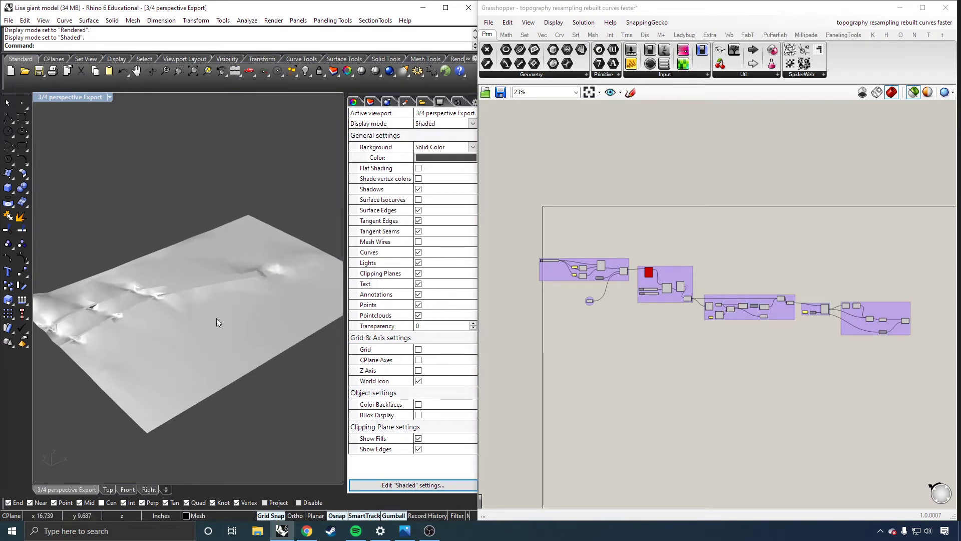
right_drag(216, 322, 255, 352)
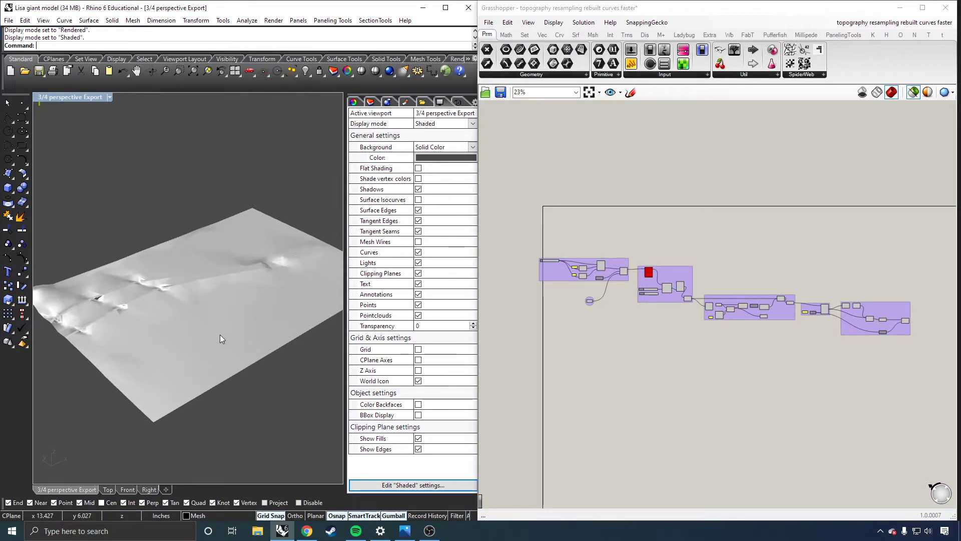
right_drag(220, 335, 182, 303)
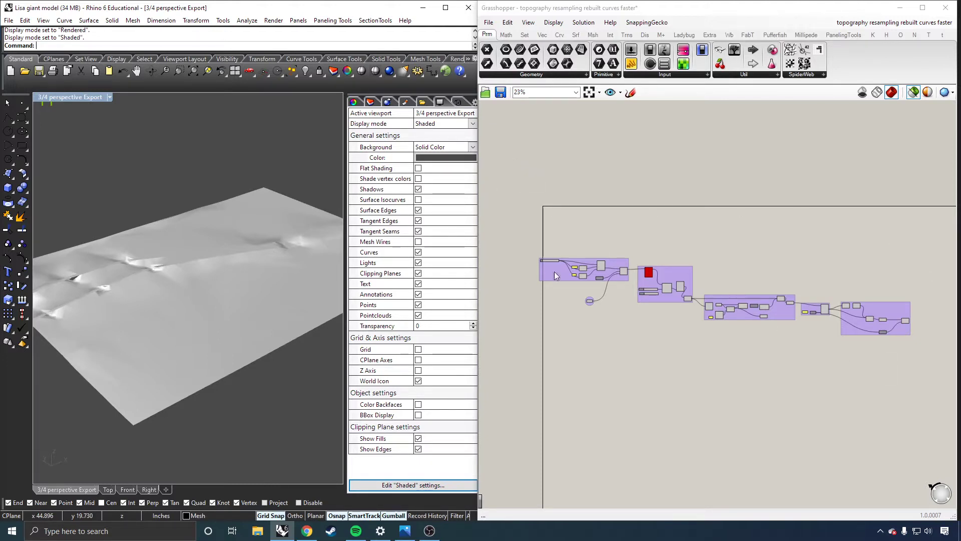
scroll(623, 321, up, 1)
scroll(592, 297, down, 2)
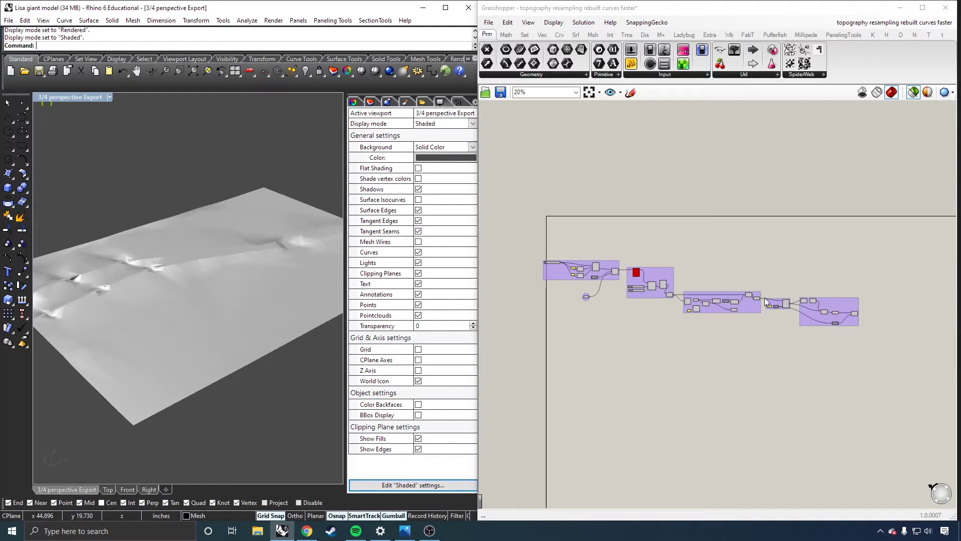
scroll(611, 283, up, 5)
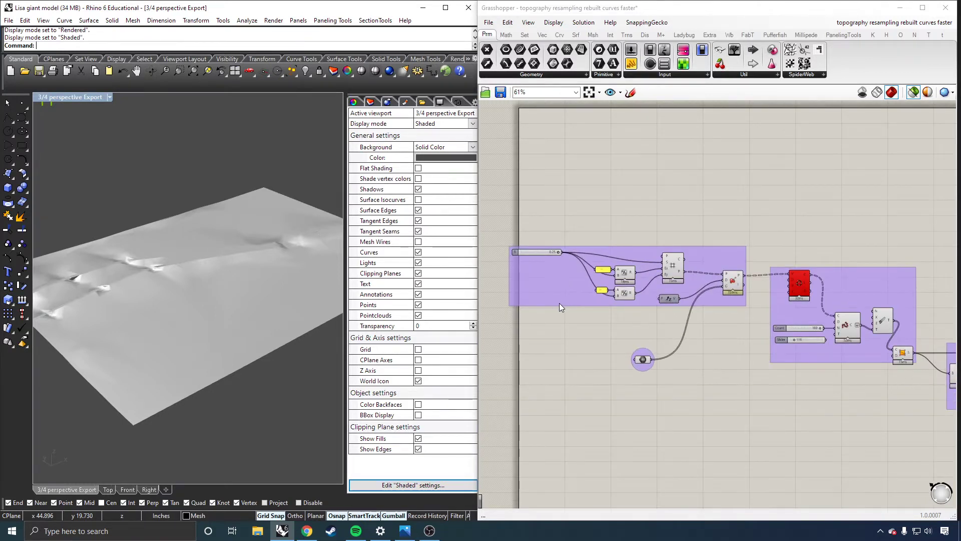
Bring up the layer list and hide the terrain mesh and the remaining narrow strip meshes in the model.
click(374, 103)
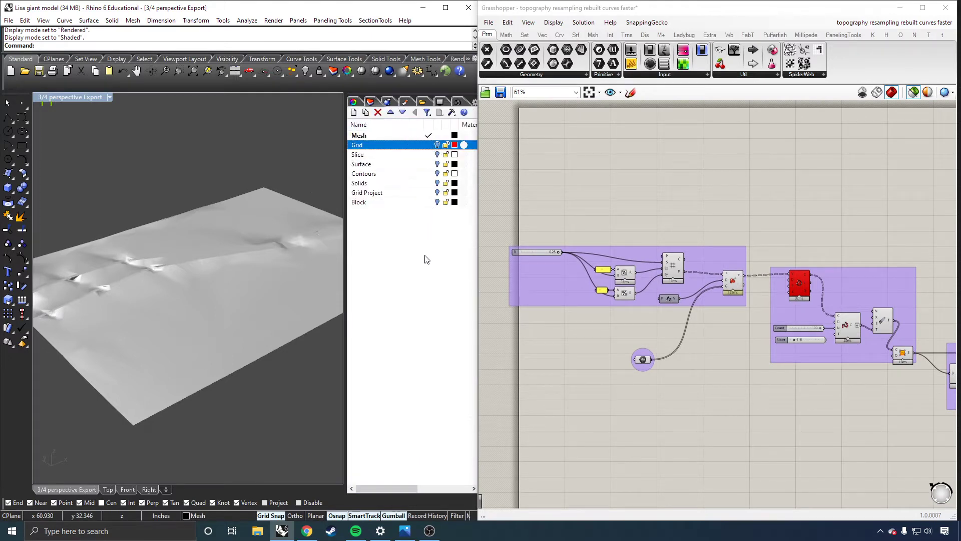
click(286, 260)
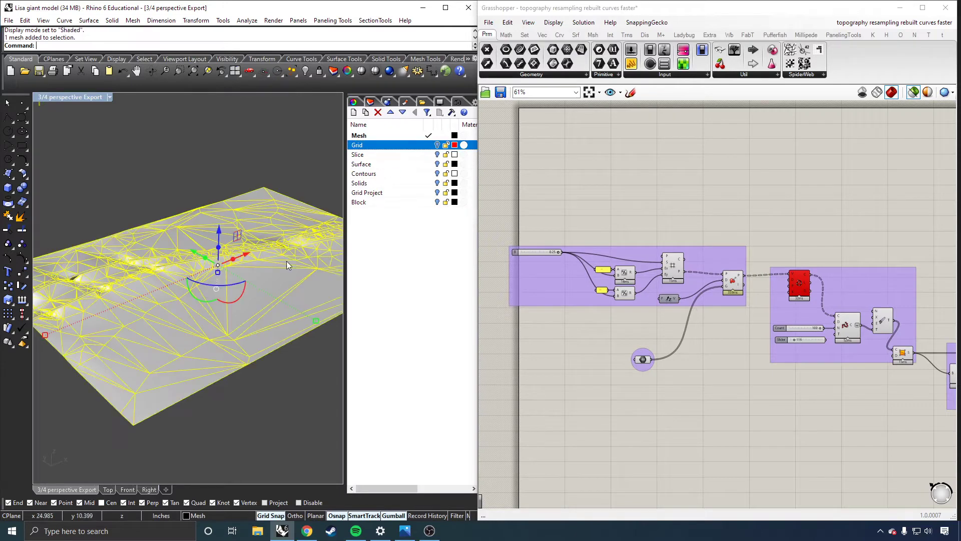
text(hide)
key(Return)
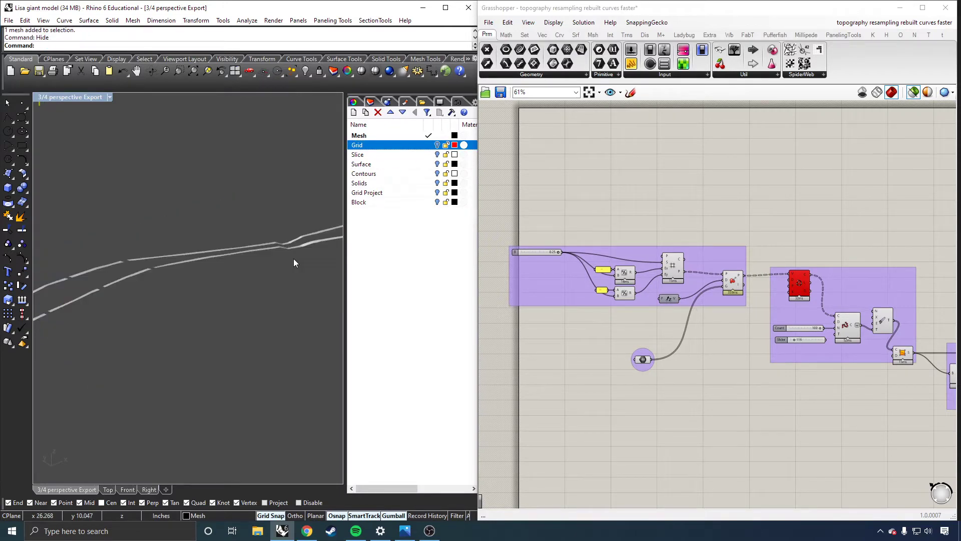
scroll(223, 255, down, 5)
drag(301, 196, 88, 324)
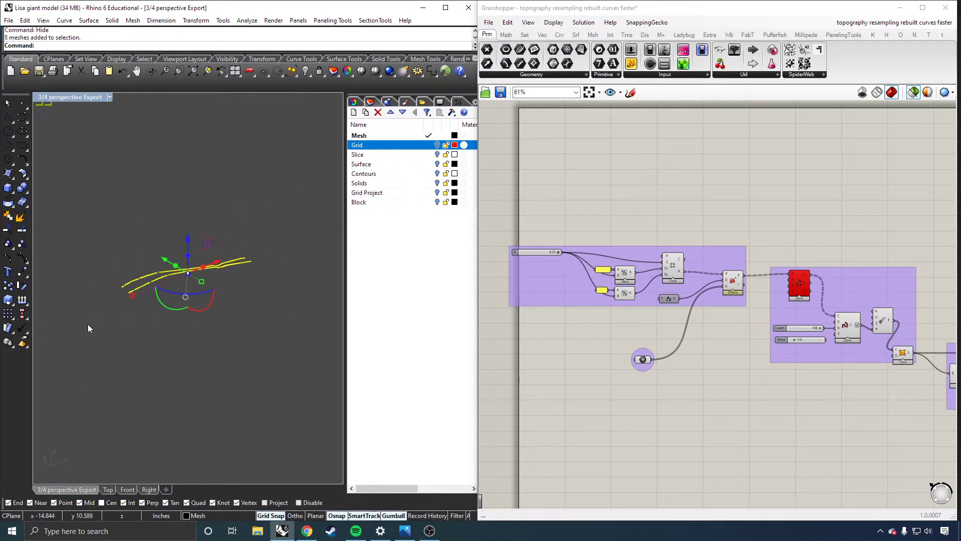
text(hide)
key(Return)
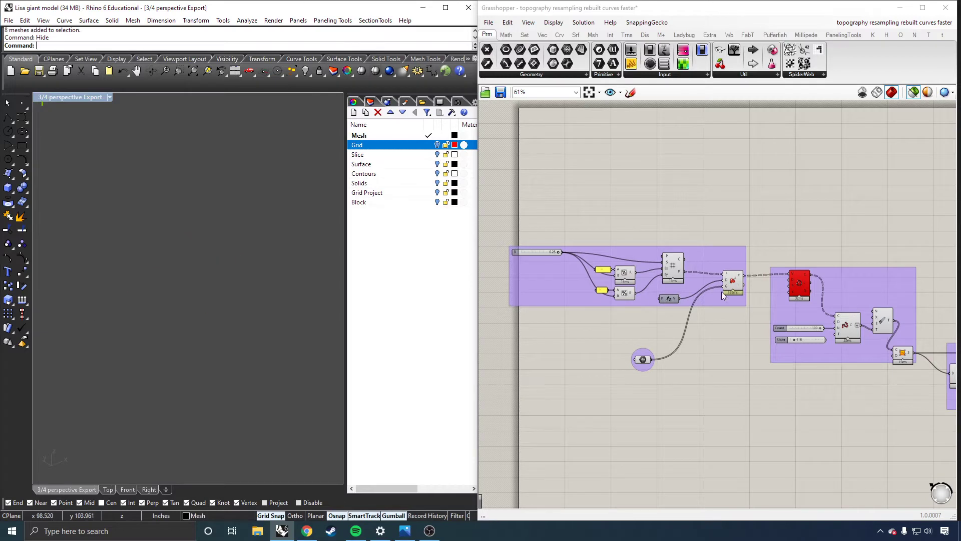
Preview the input mesh, the flat grid and the points projected onto the mesh from the first Grasshopper group.
click(643, 360)
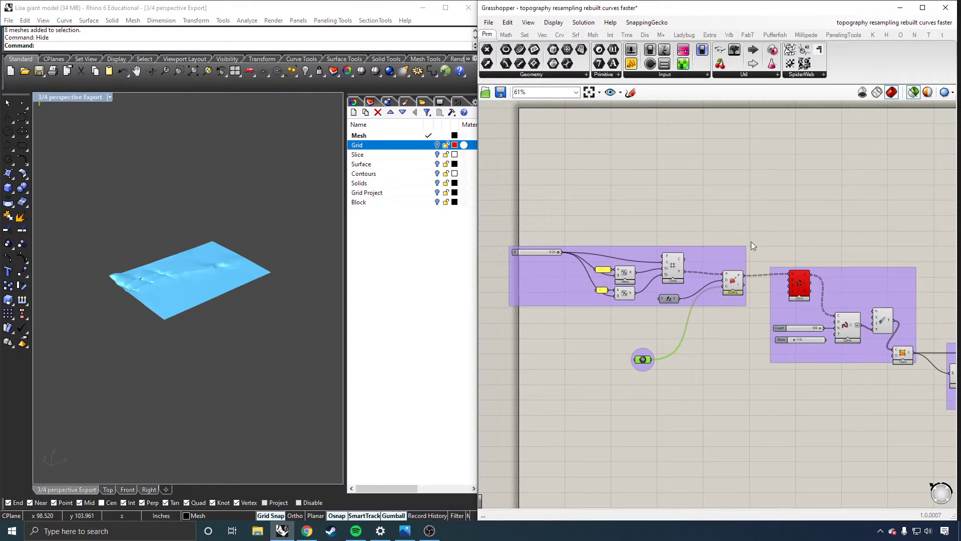
drag(738, 206, 527, 308)
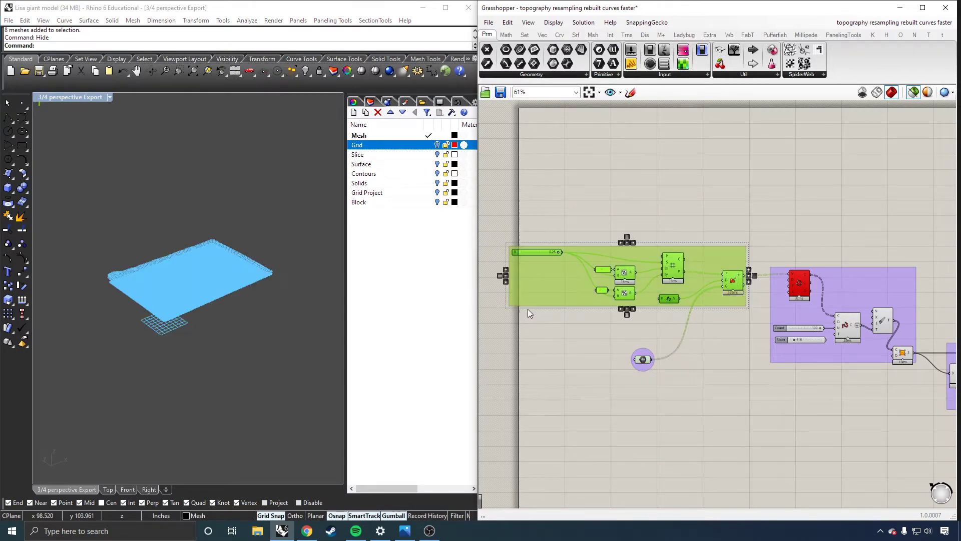
scroll(163, 296, up, 5)
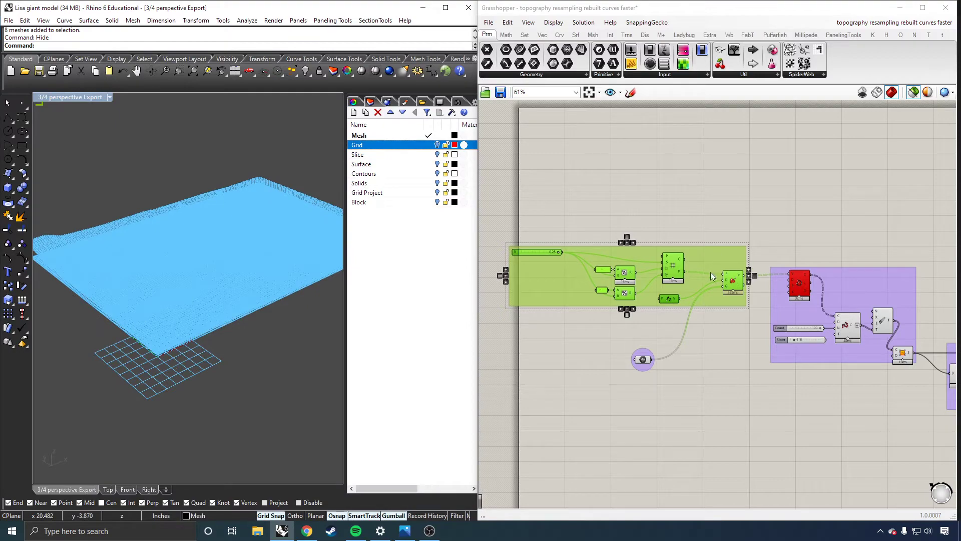
click(676, 266)
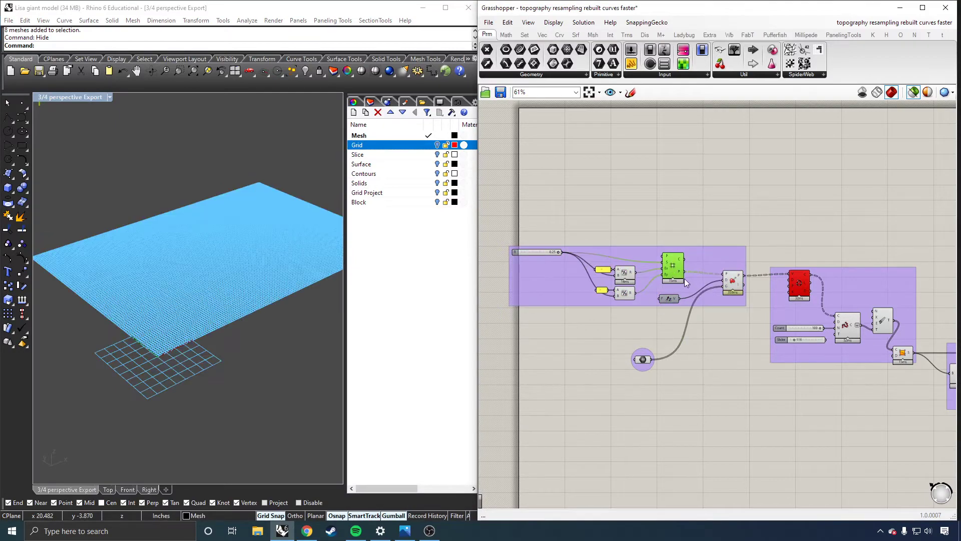
right_drag(193, 298, 186, 324)
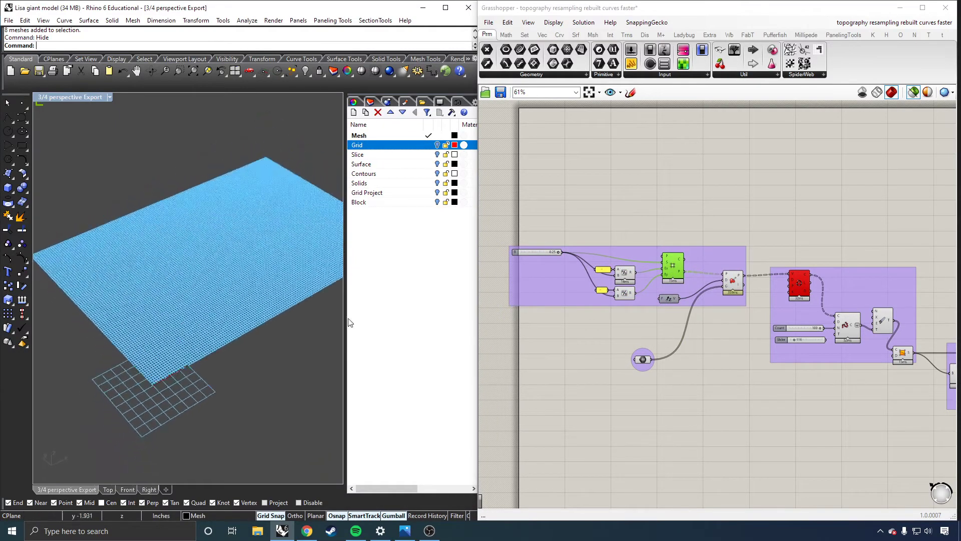
click(731, 286)
right_drag(329, 300, 181, 270)
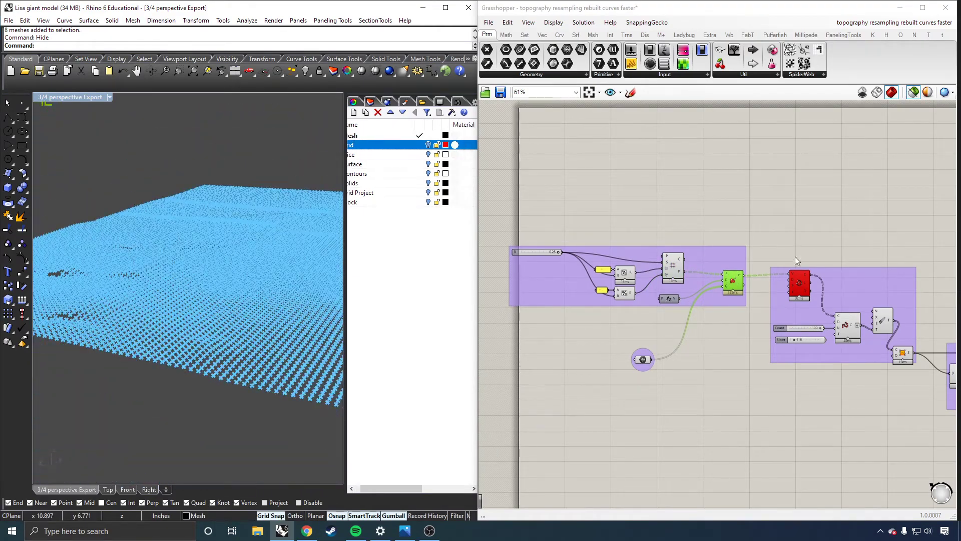
Preview the section curves and the resampled terrain surface produced by the second Grasshopper group.
click(799, 283)
right_drag(272, 285, 199, 298)
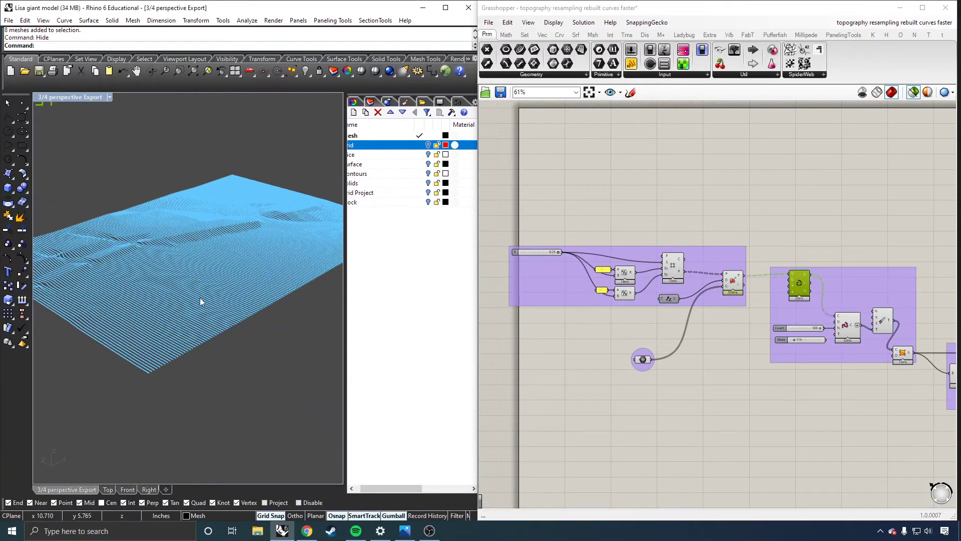
click(902, 354)
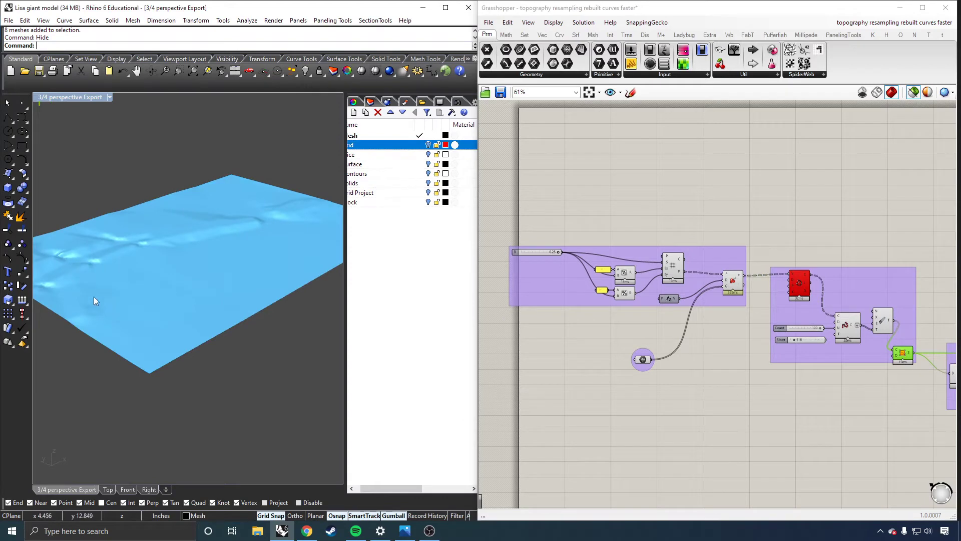
scroll(613, 271, down, 5)
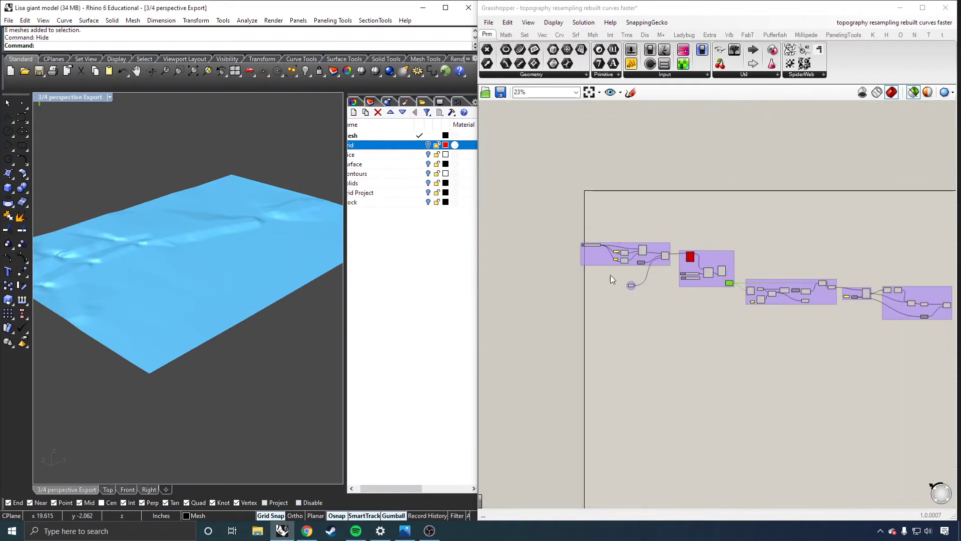
Examine the third Grasshopper group, previewing the closed terrain solid and its flat base surface.
scroll(611, 280, up, 5)
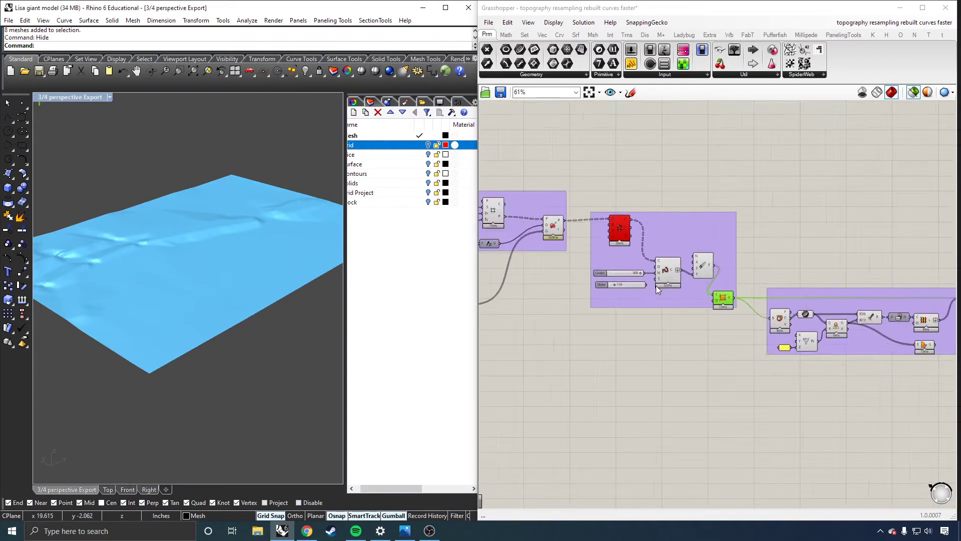
right_drag(655, 286, 619, 287)
scroll(638, 290, down, 1)
scroll(877, 326, up, 3)
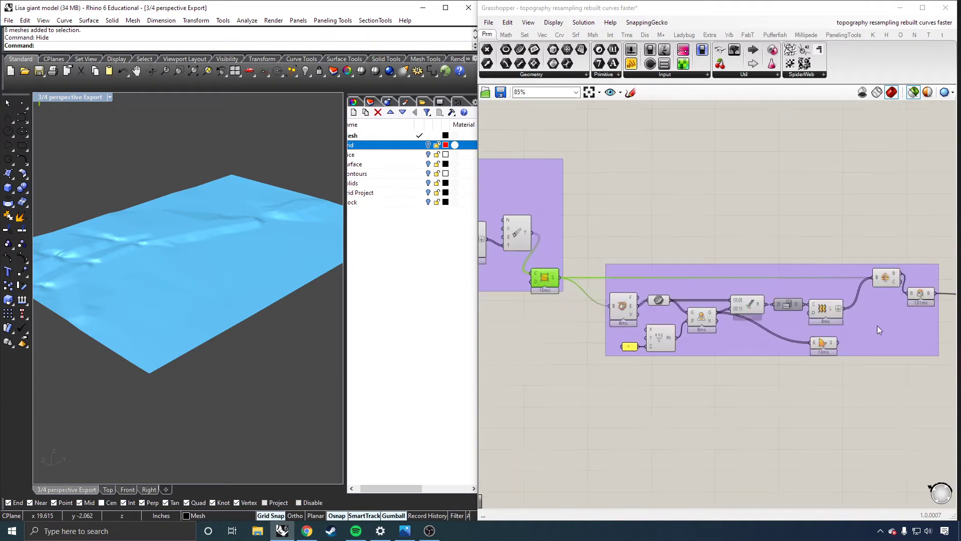
scroll(875, 325, up, 1)
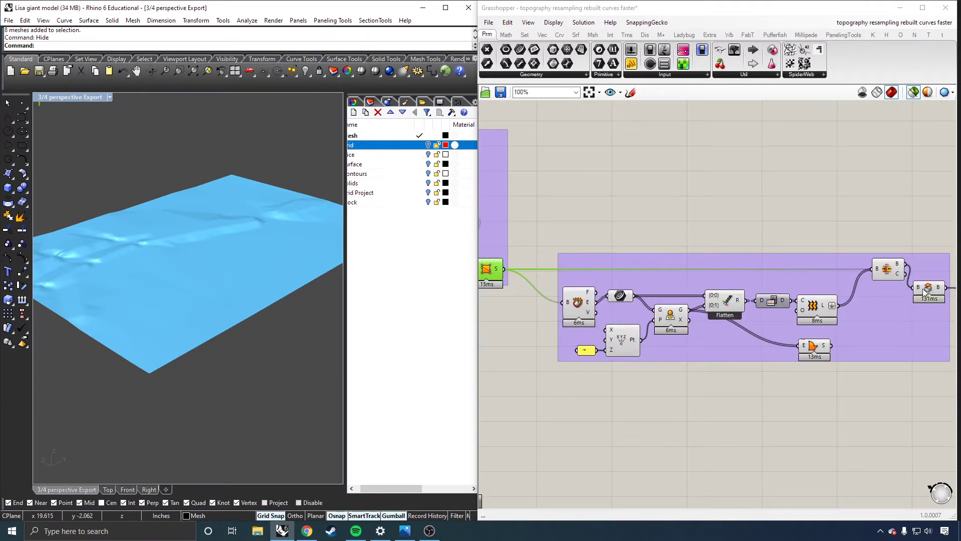
click(890, 271)
click(932, 290)
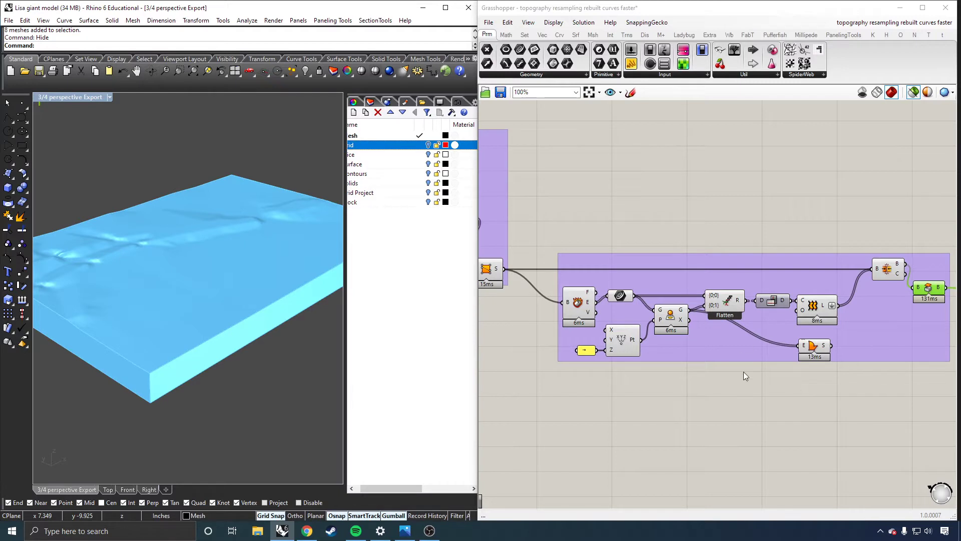
click(816, 346)
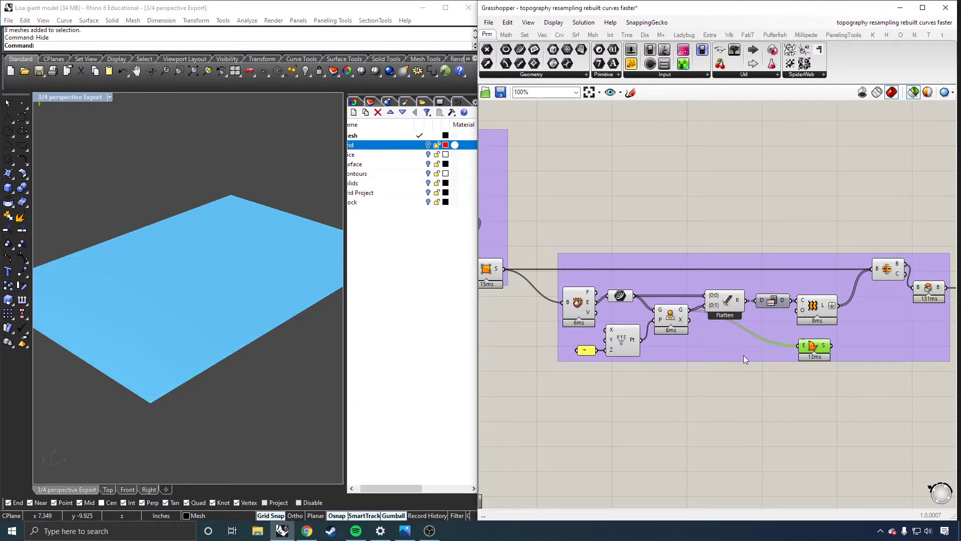
Examine the last two Grasshopper groups, previewing the contour end points, the joined closed curves and the contour lines.
scroll(215, 315, down, 3)
scroll(580, 339, down, 5)
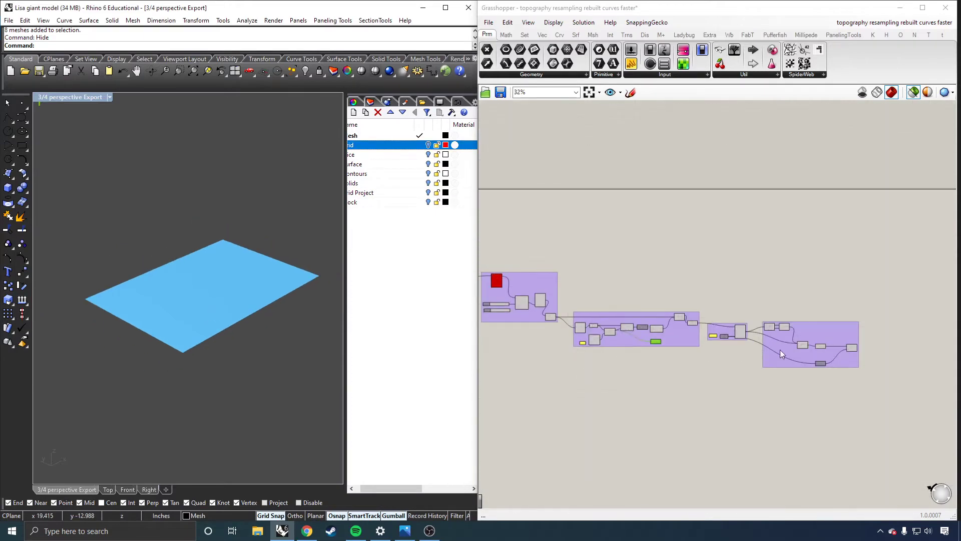
scroll(781, 353, up, 5)
scroll(766, 332, down, 1)
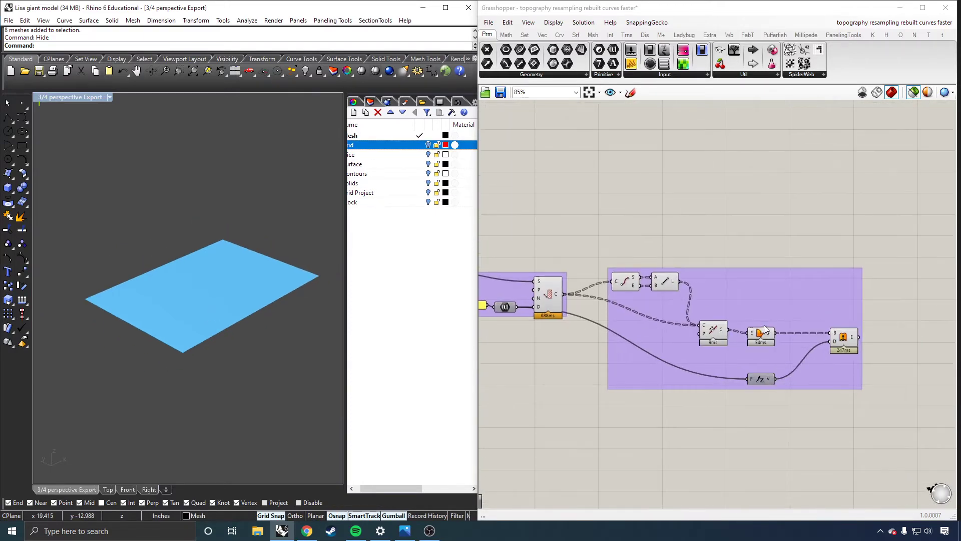
click(624, 284)
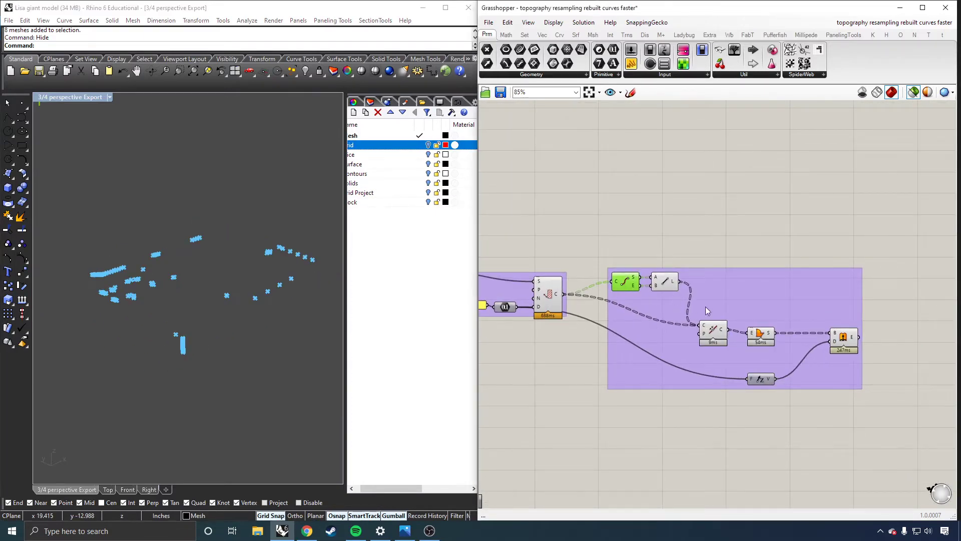
click(713, 330)
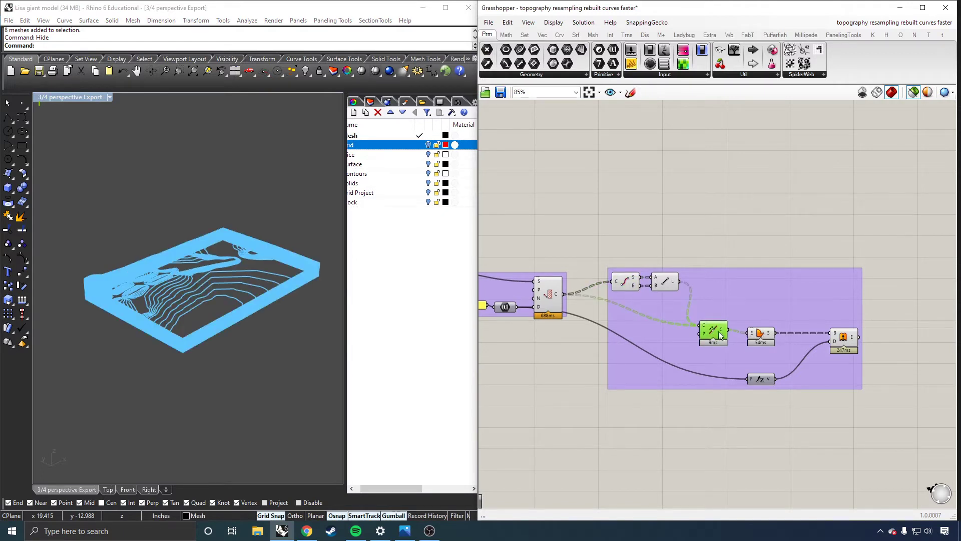
click(540, 291)
scroll(618, 294, down, 3)
scroll(530, 300, up, 4)
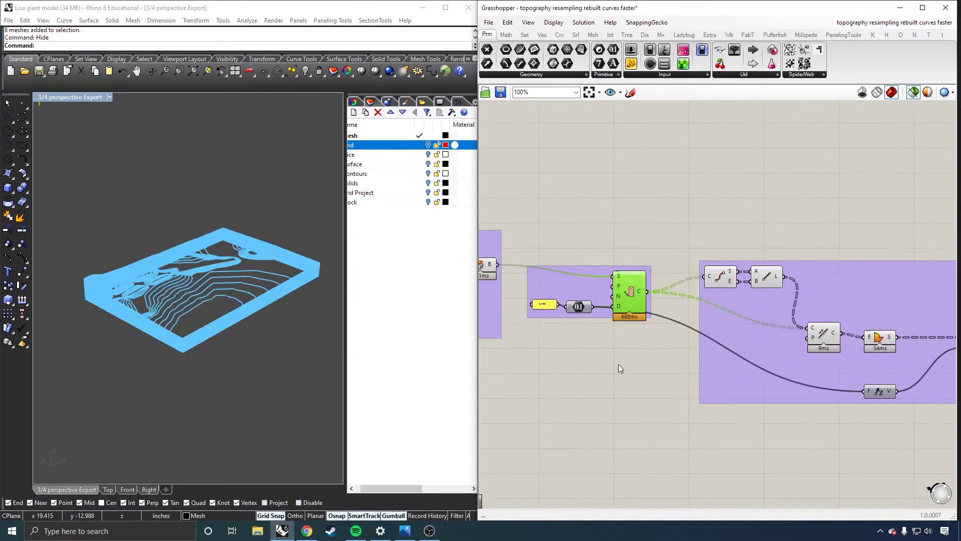
scroll(235, 299, up, 5)
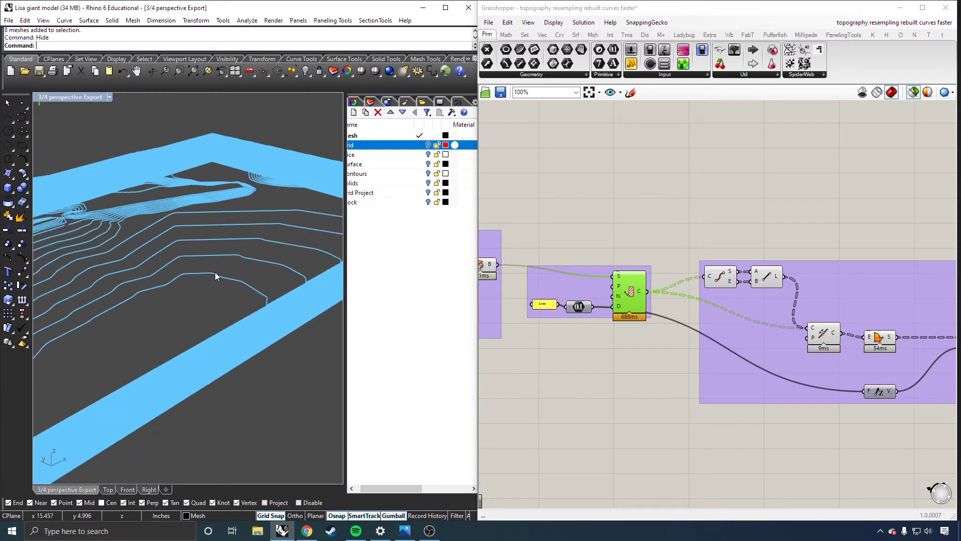
Preview the joined closed curves and the extruded contour layers produced by the last Grasshopper group.
click(825, 335)
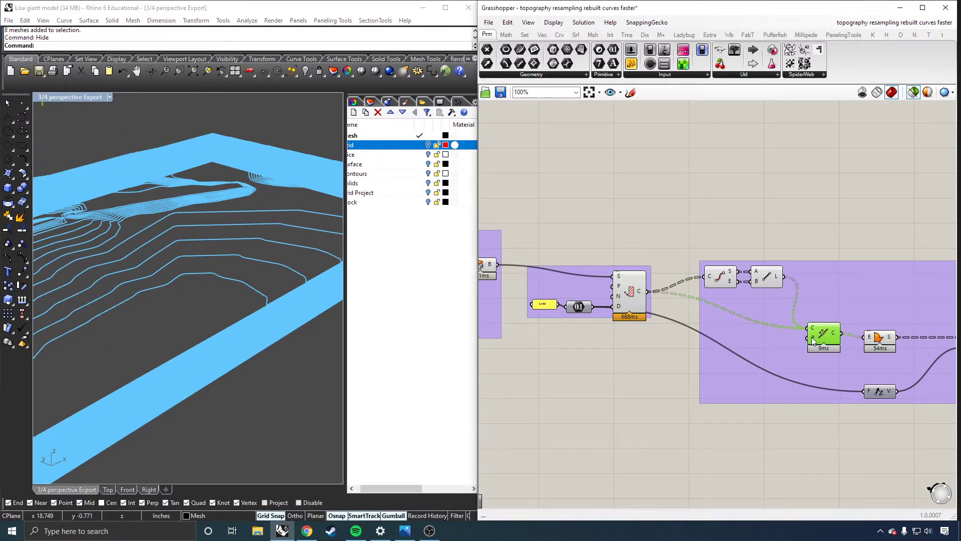
scroll(654, 347, down, 4)
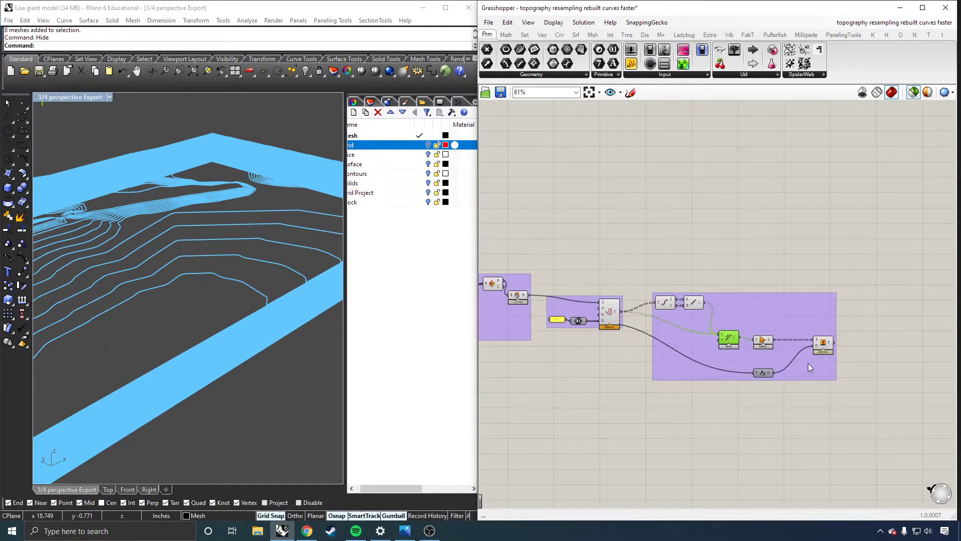
scroll(810, 368, up, 4)
click(830, 331)
right_drag(300, 300, 213, 292)
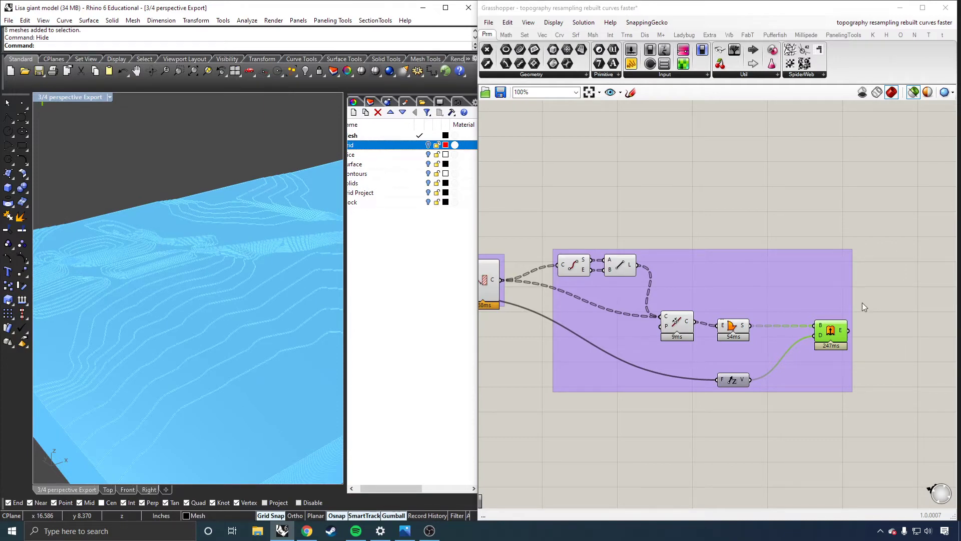
Examine the layout of the whole Grasshopper definition, from the contour groups back to the first grid projection group.
scroll(862, 303, down, 6)
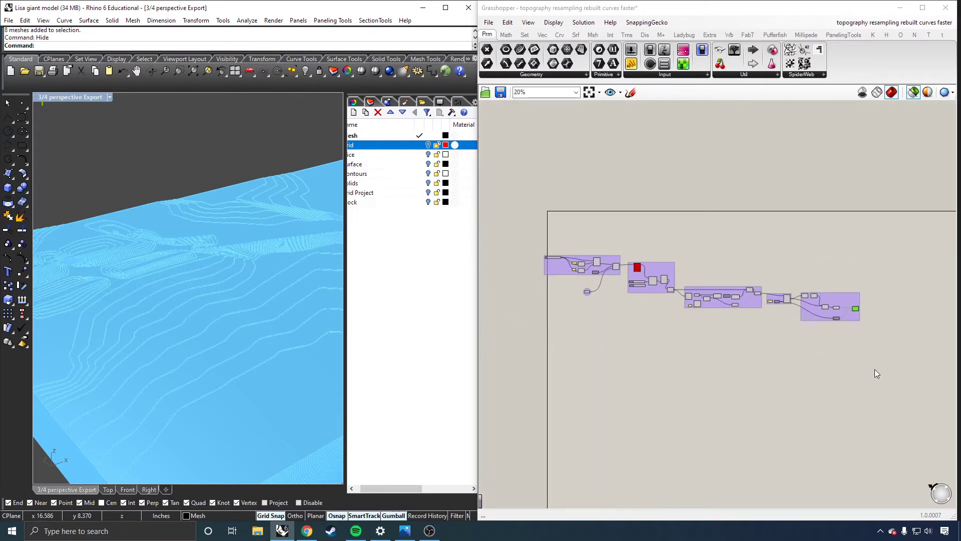
scroll(671, 278, up, 2)
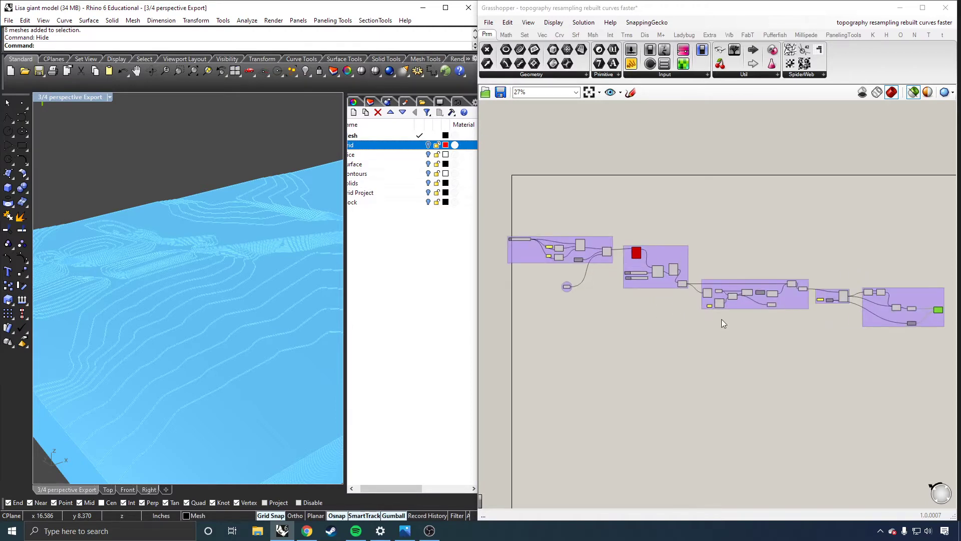
scroll(706, 293, up, 7)
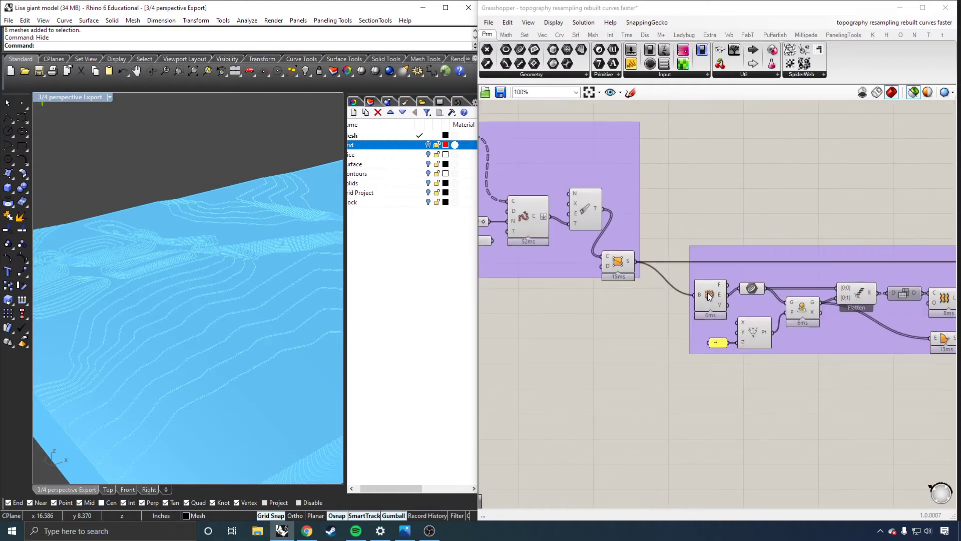
scroll(659, 300, down, 5)
scroll(803, 300, up, 3)
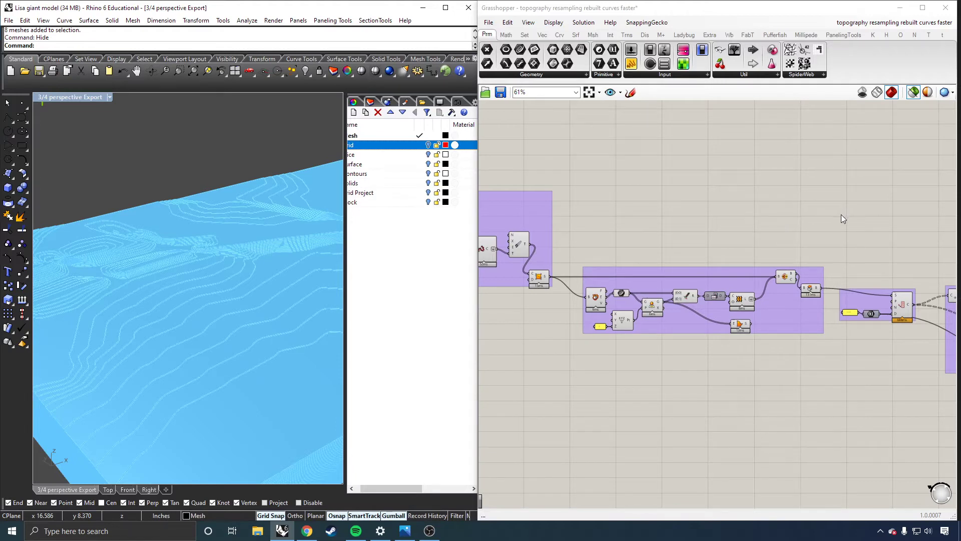
scroll(841, 215, down, 1)
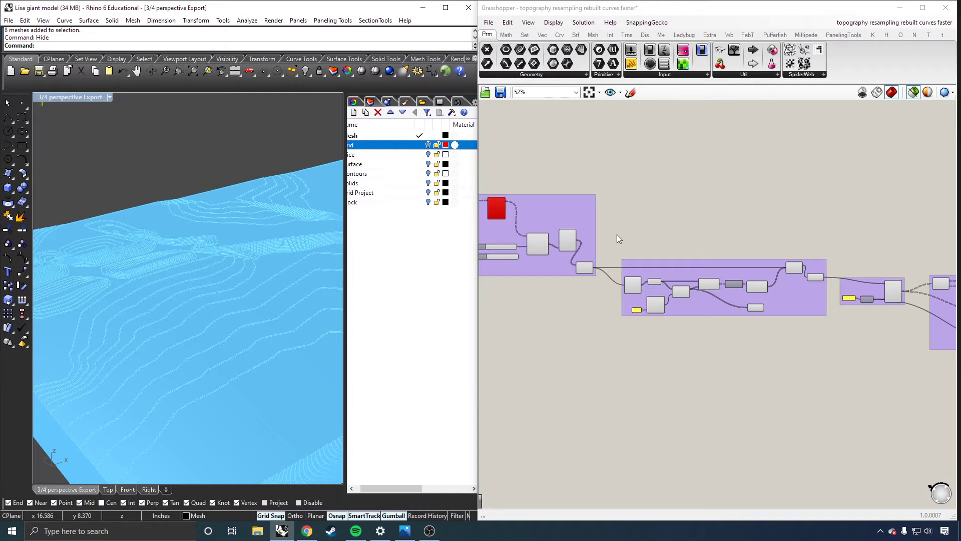
scroll(708, 200, down, 5)
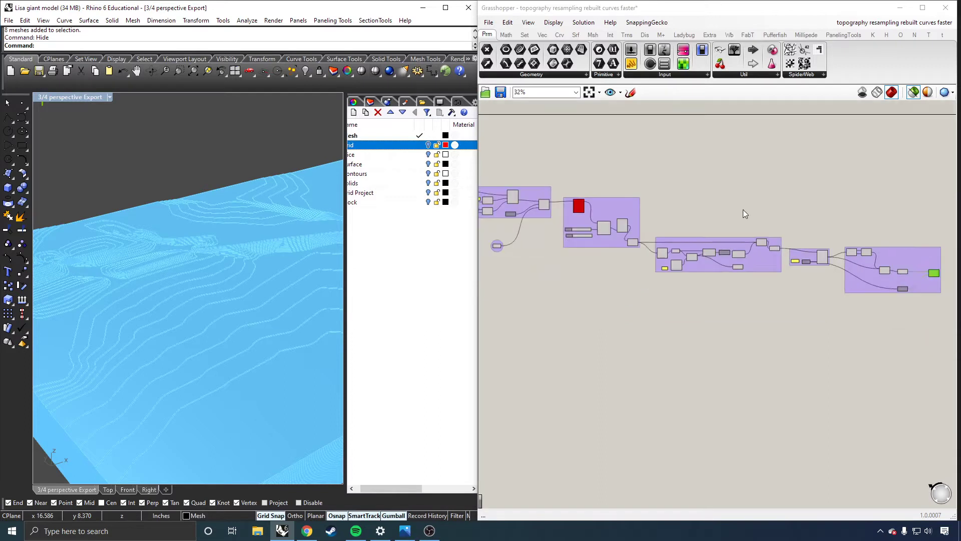
scroll(555, 255, up, 3)
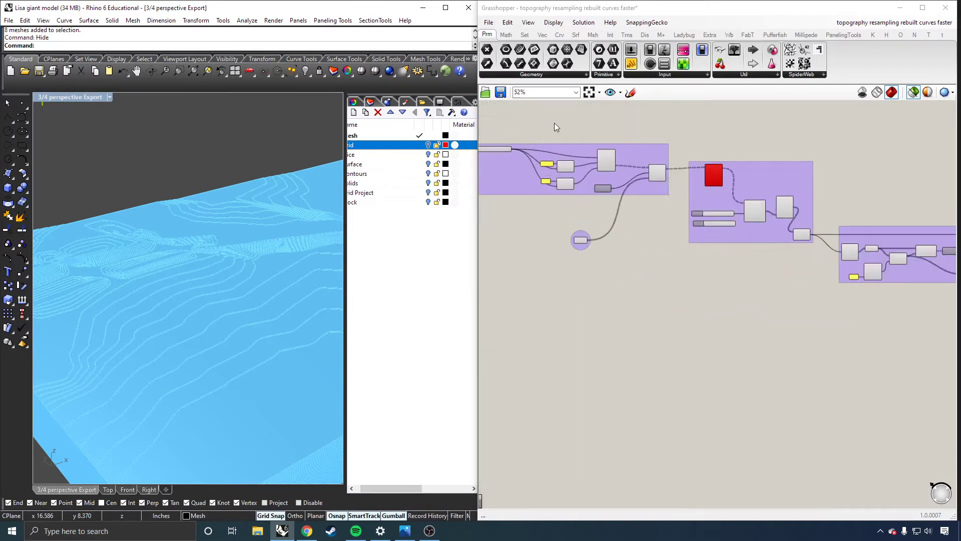
scroll(555, 122, up, 3)
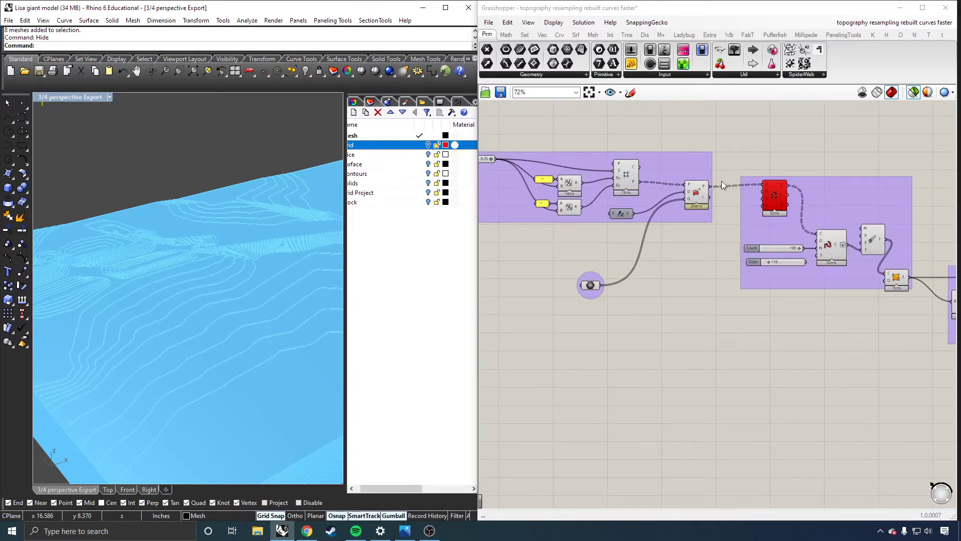
Preview the input mesh again and inspect the upper panel in the first Grasshopper group.
click(591, 285)
scroll(607, 285, down, 2)
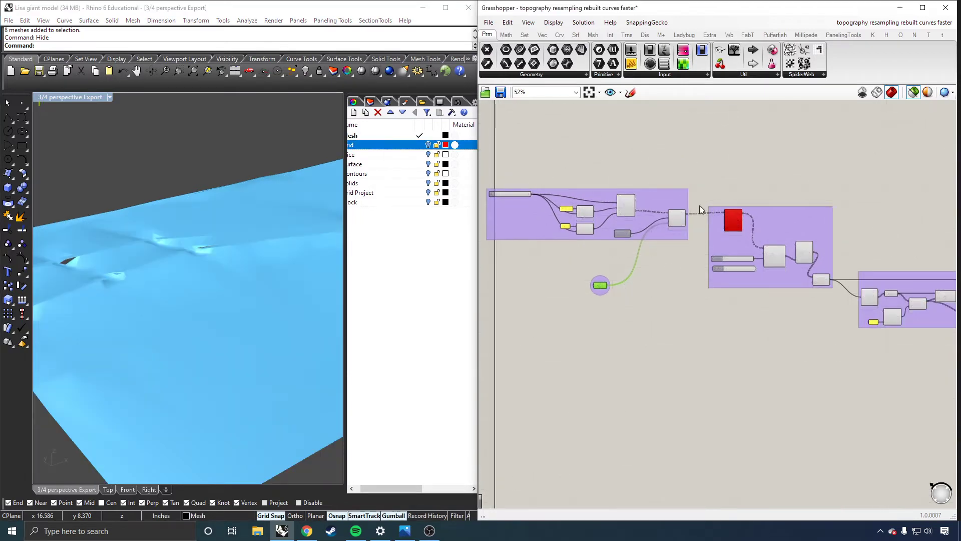
scroll(626, 207, up, 1)
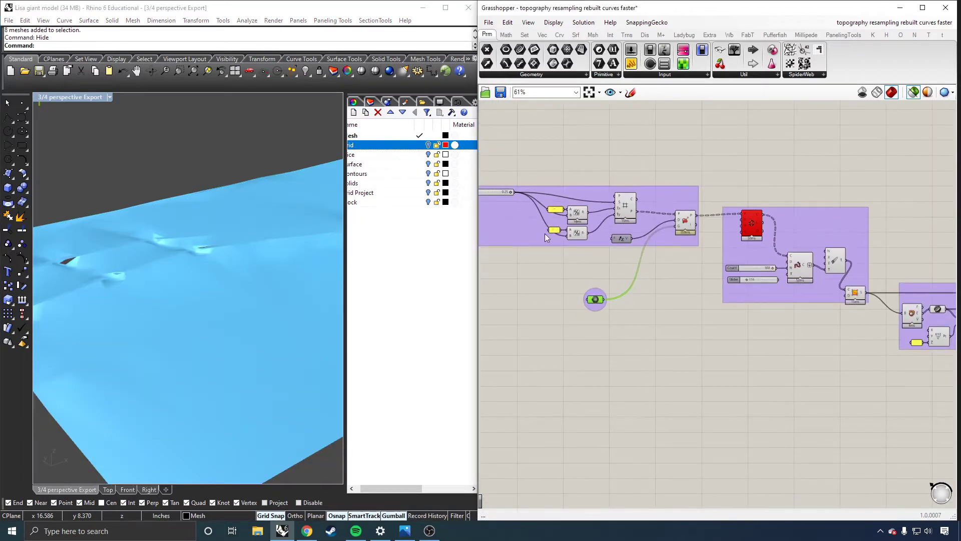
click(554, 213)
scroll(590, 252, down, 3)
scroll(781, 289, up, 4)
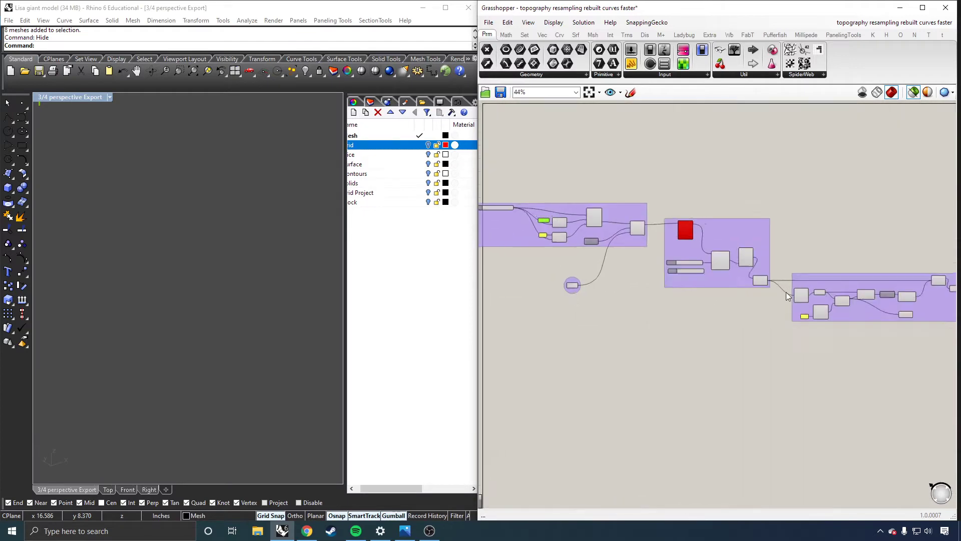
Preview the final extruded contour layers again and examine the stacked terrain model from its side.
scroll(592, 265, down, 4)
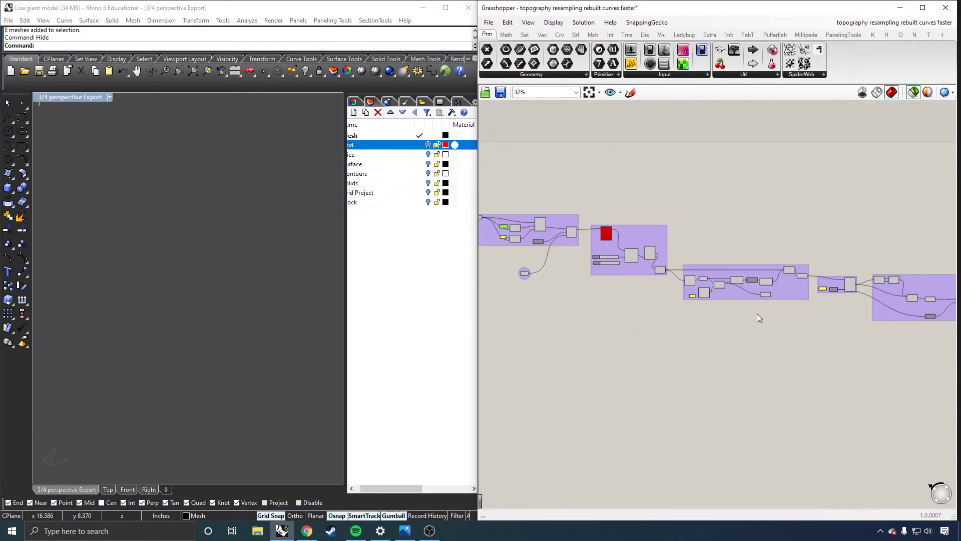
scroll(881, 295, down, 1)
scroll(891, 299, up, 3)
click(883, 293)
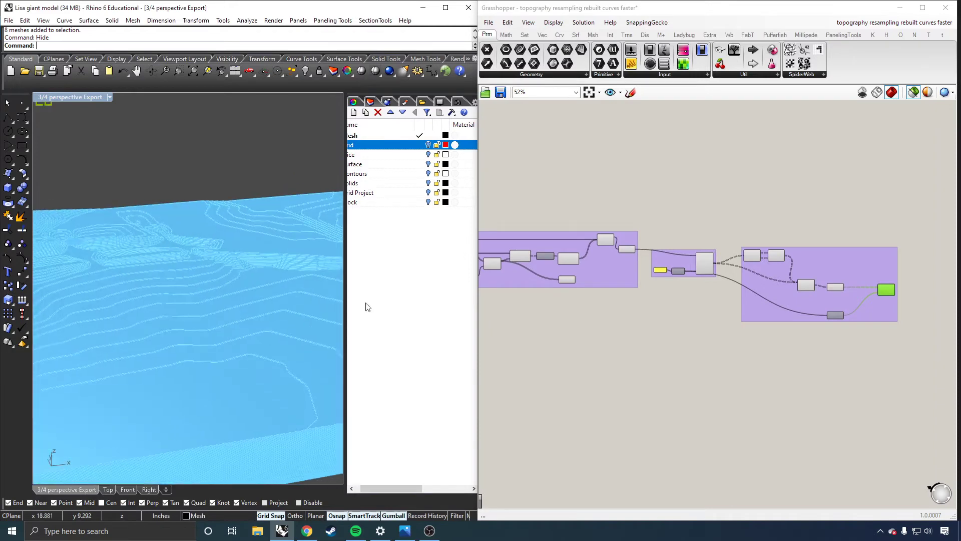
scroll(801, 211, down, 1)
scroll(313, 242, down, 1)
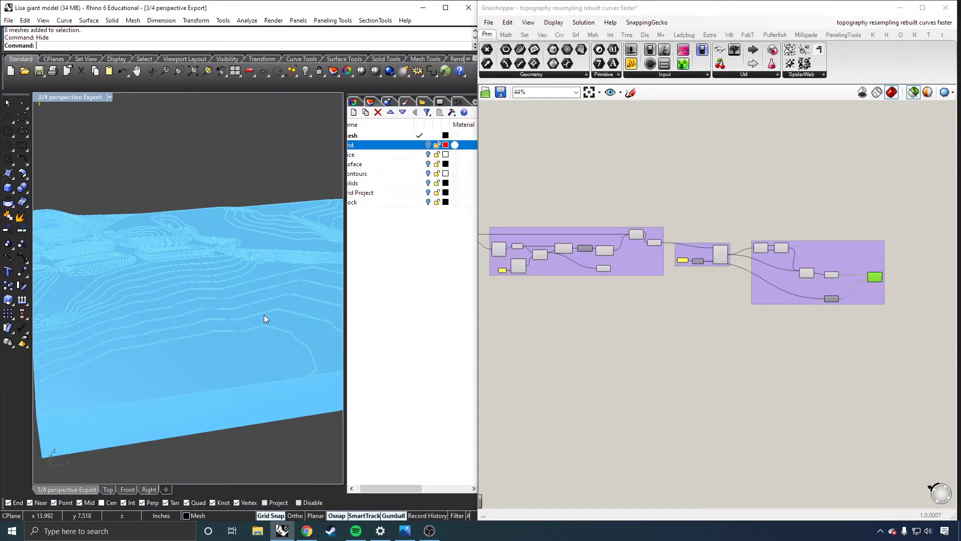
scroll(733, 271, down, 1)
scroll(733, 270, down, 2)
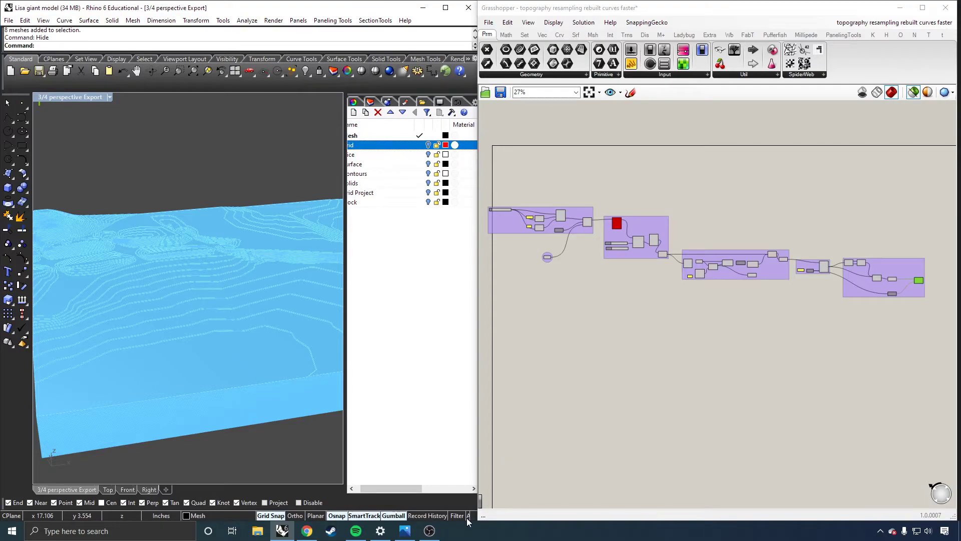
Switch to Presentation Board Layout.jpg in Photos, enlarge it and examine each stage from the given mesh to the final renderings.
click(403, 532)
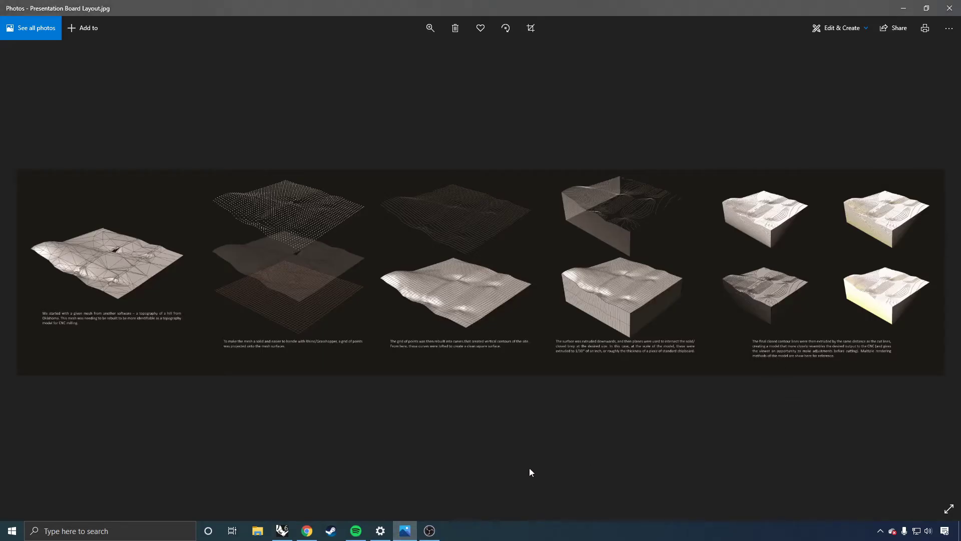
click(431, 29)
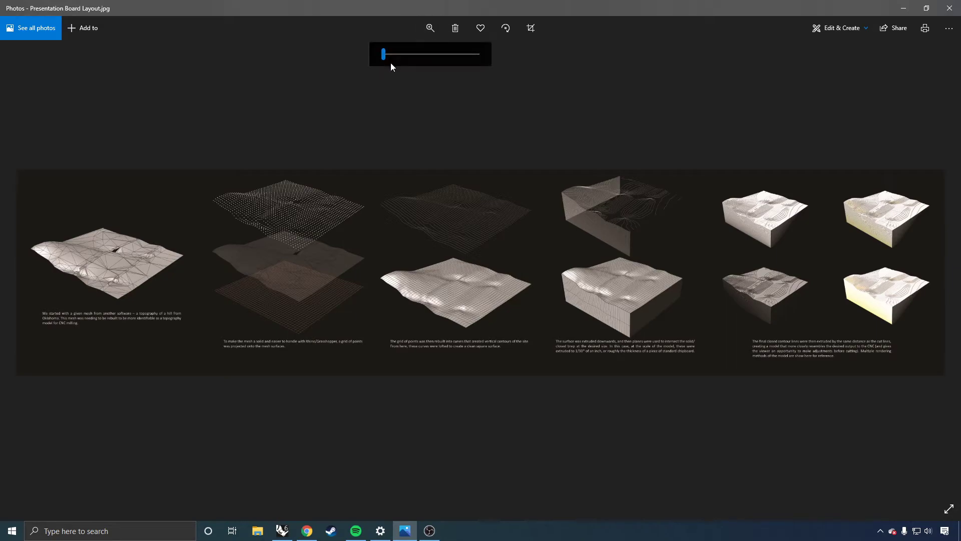
drag(389, 61, 388, 57)
drag(253, 225, 736, 247)
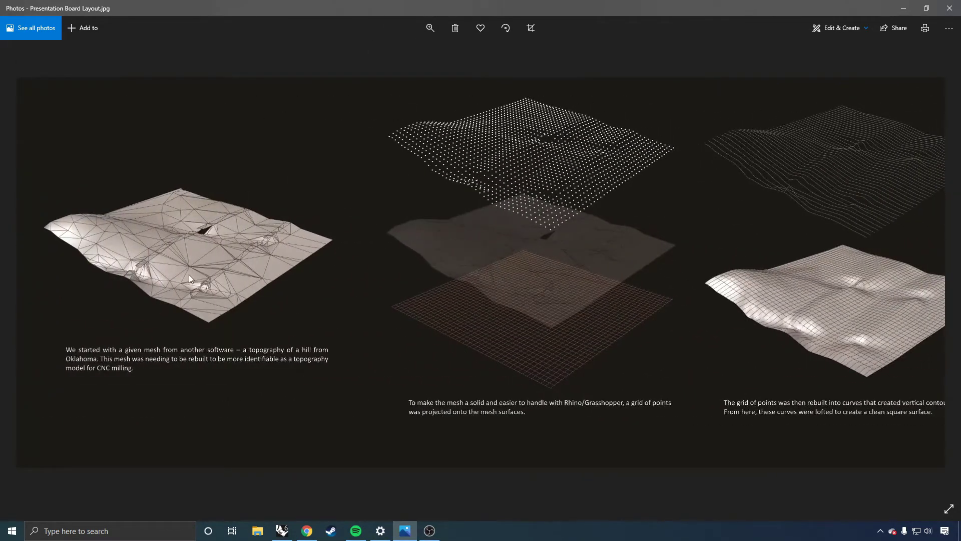
drag(605, 307, 418, 315)
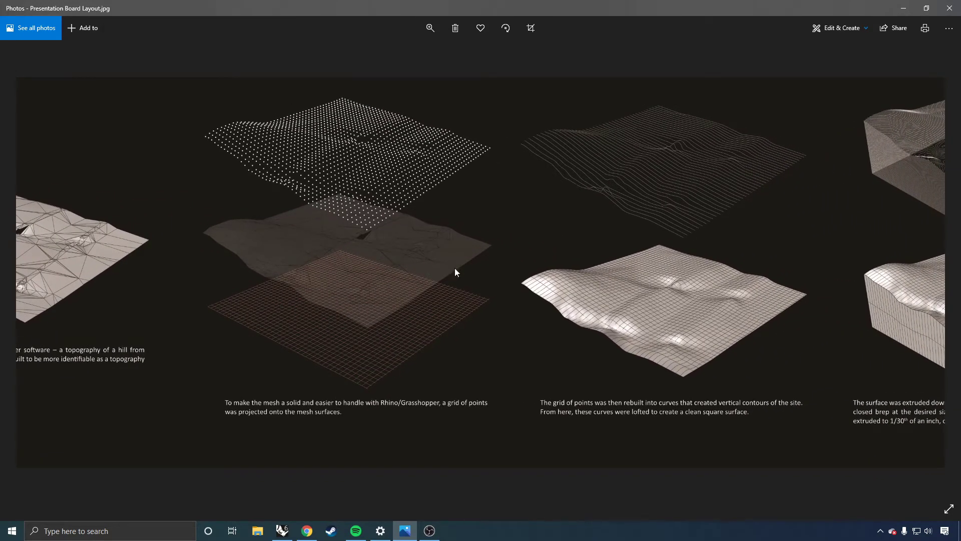
drag(755, 279, 525, 279)
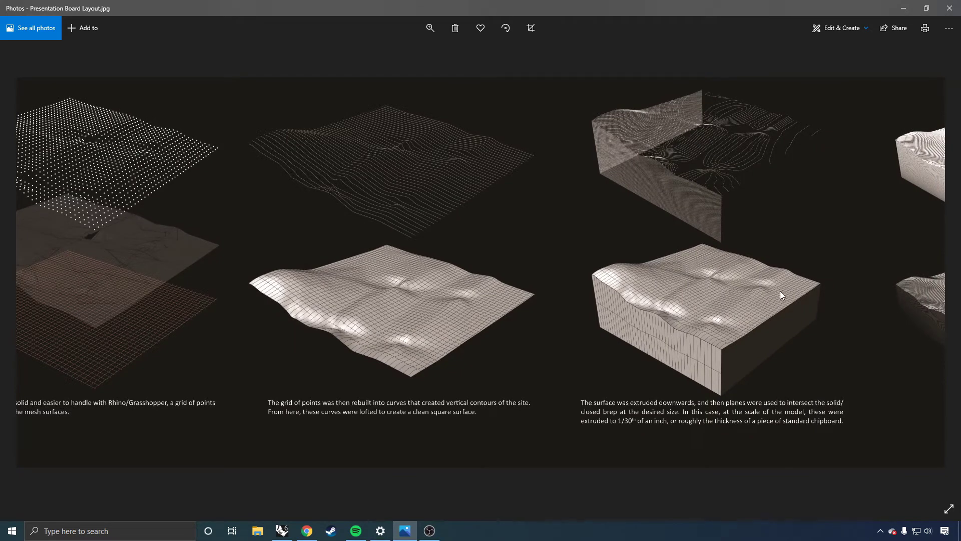
drag(780, 290, 435, 318)
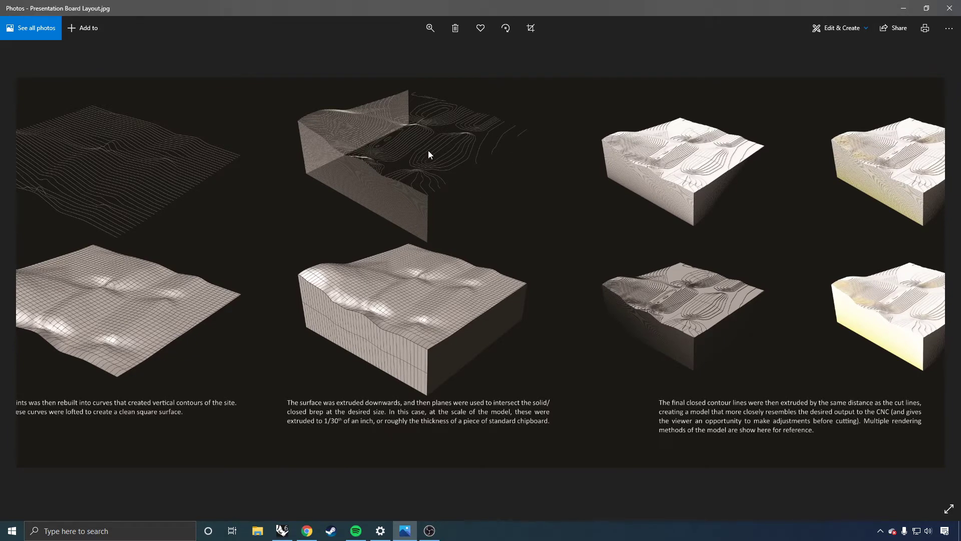
drag(579, 236, 434, 230)
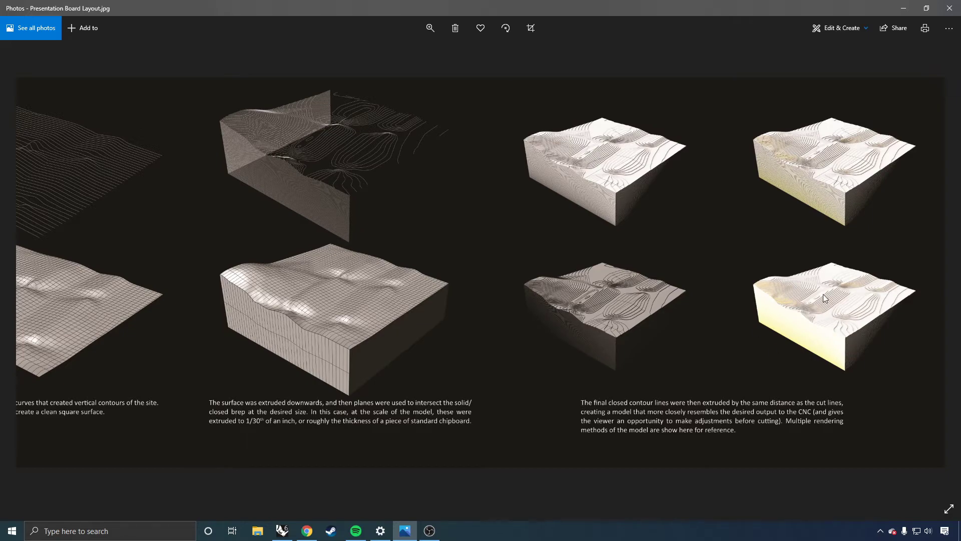
Review the board's stages again, comparing the original mesh with the lofted surface, closed solid and extruded contour renderings.
drag(530, 251, 820, 273)
drag(281, 264, 721, 289)
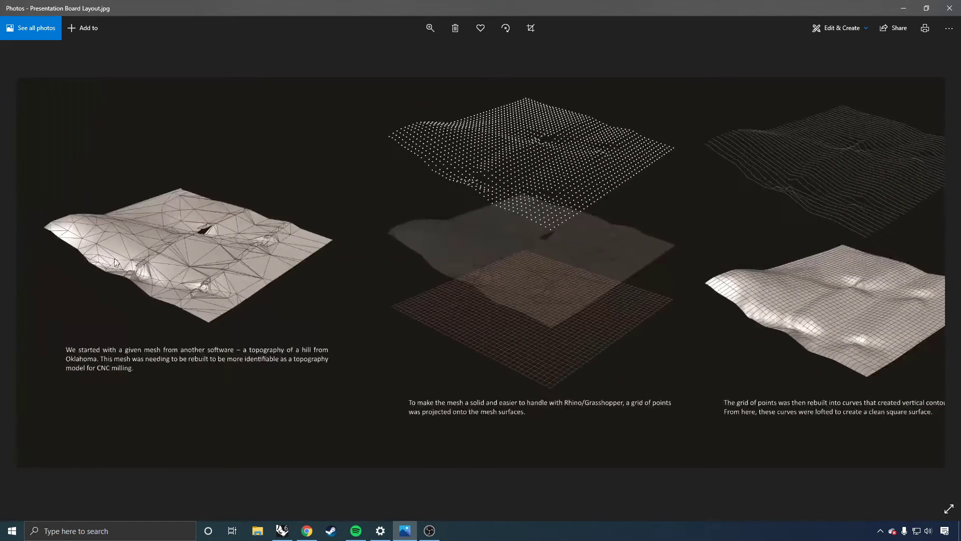
drag(842, 290, 173, 274)
drag(582, 305, 486, 306)
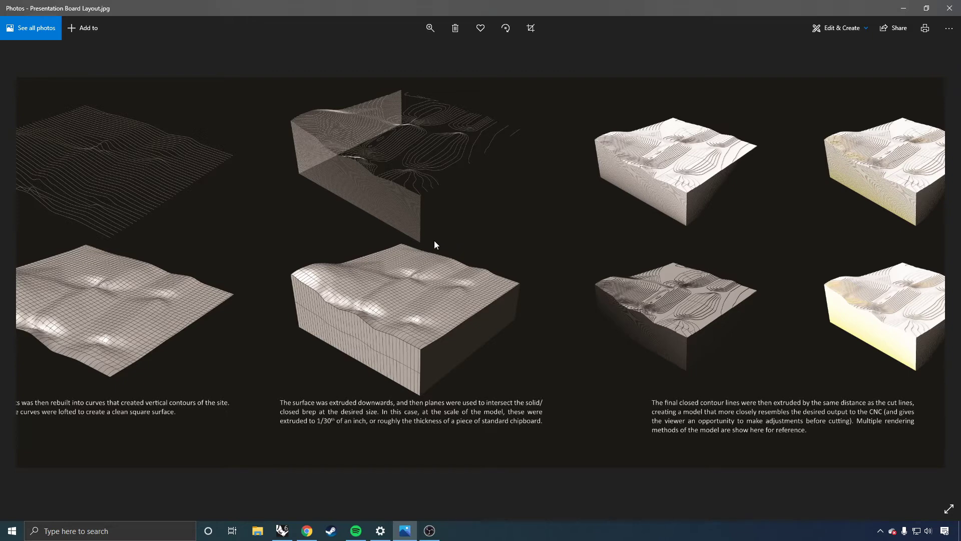
drag(435, 241, 397, 241)
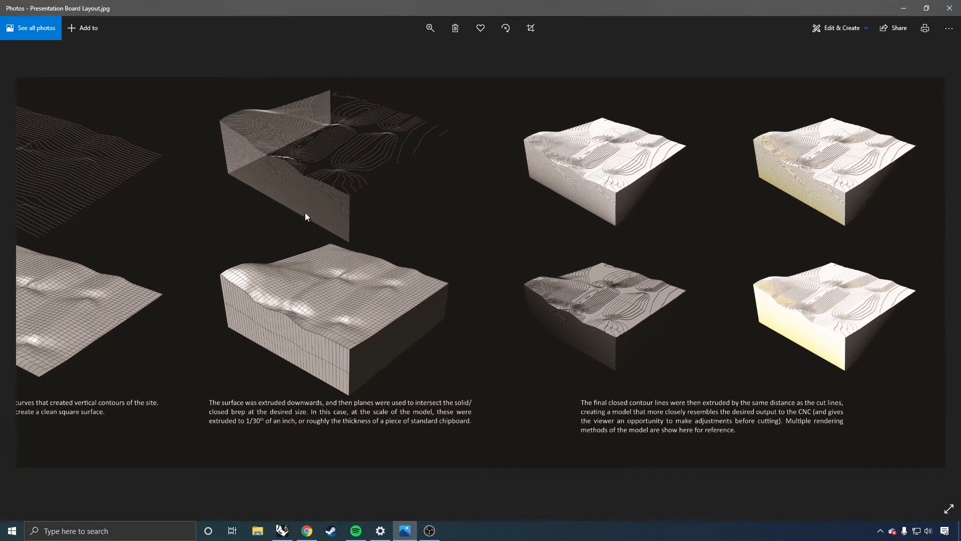
drag(280, 217, 919, 201)
drag(381, 239, 491, 243)
drag(731, 212, 43, 216)
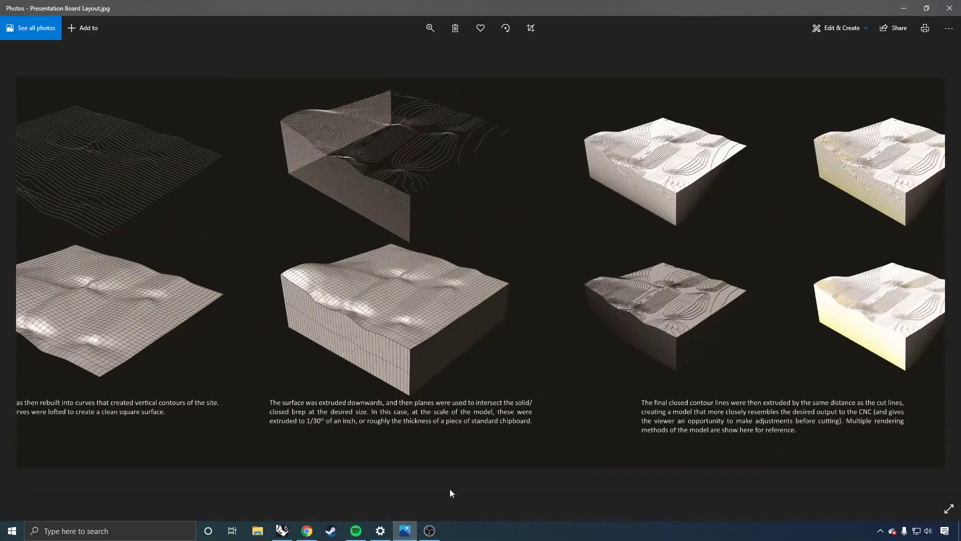
Switch back to Rhino, inspect the extruded contour layers from above and bring the full layer names into view.
click(282, 531)
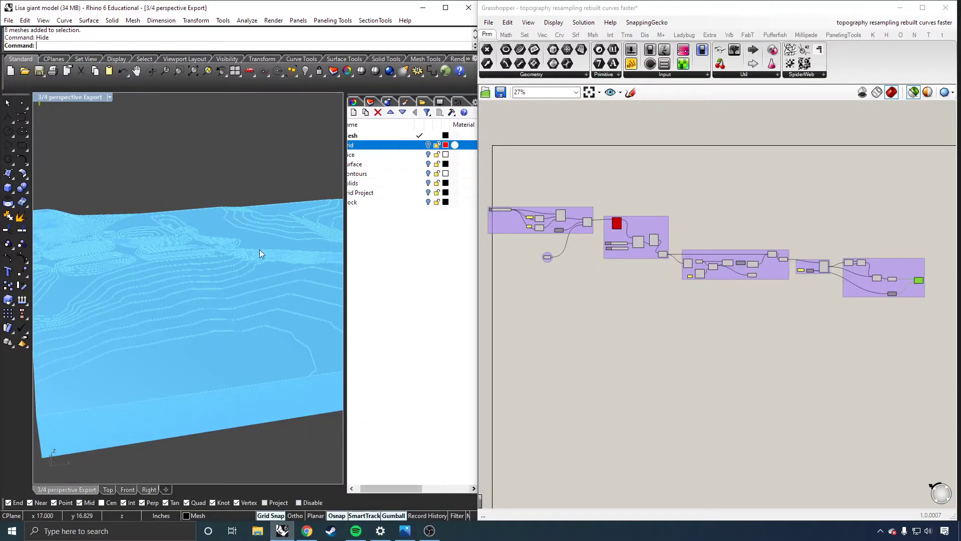
right_drag(312, 212, 285, 183)
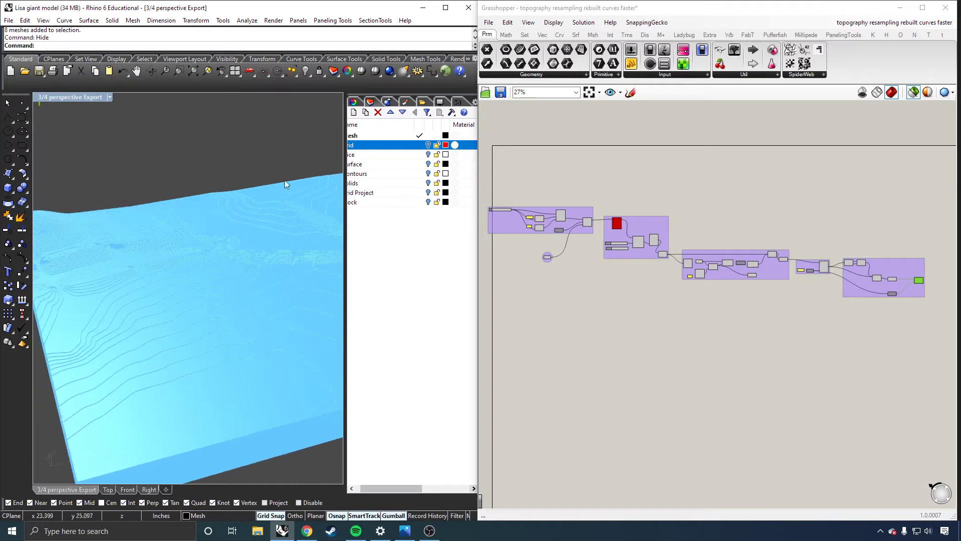
drag(415, 487, 381, 491)
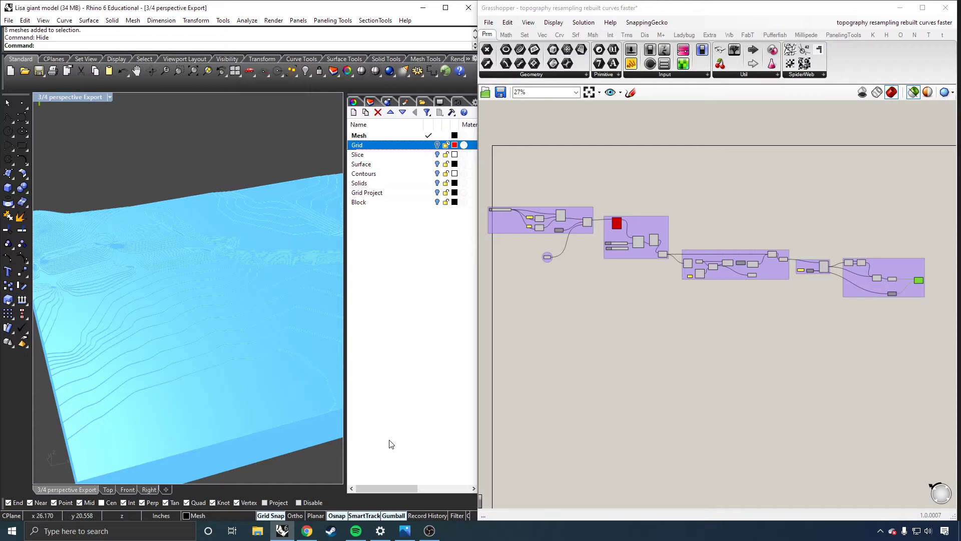
click(621, 368)
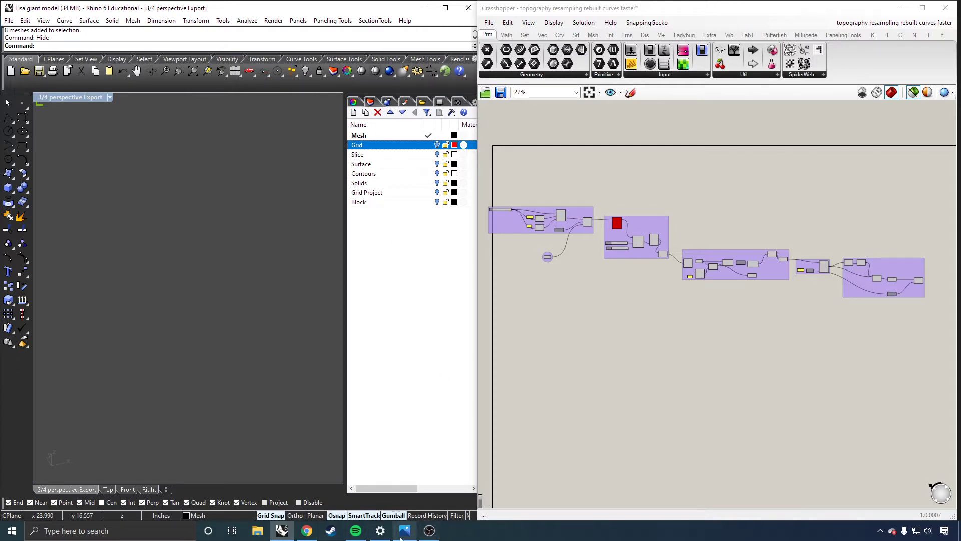
Switch to the presentation board in Photos and examine its projected point grid and lofted surface stages.
mouse_move(401, 536)
click(368, 474)
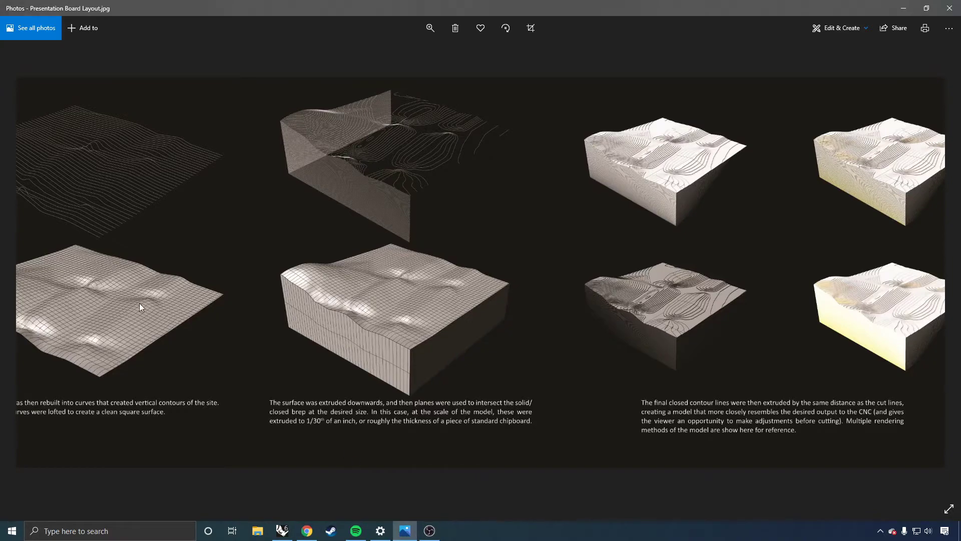
drag(512, 293, 728, 283)
drag(442, 280, 744, 275)
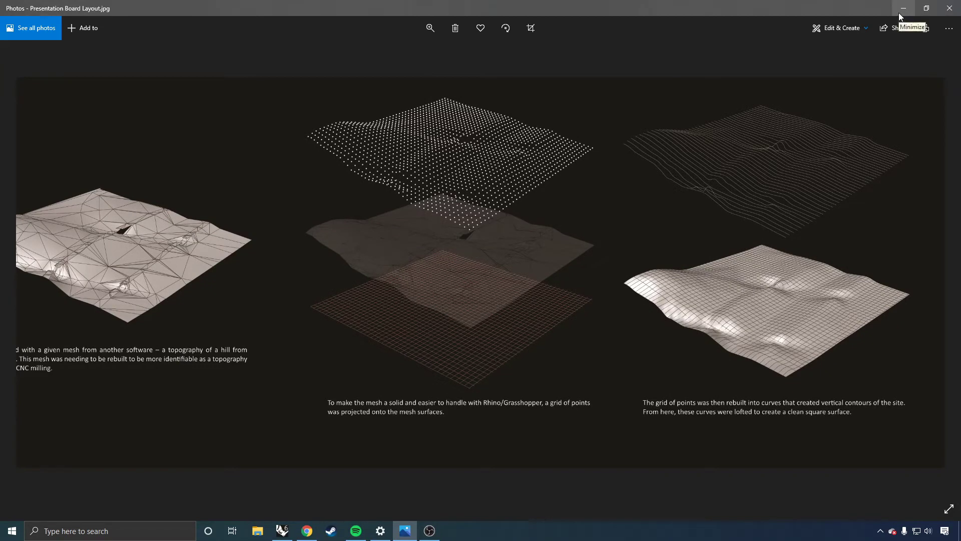
Compare the board's point grid and lofted surface, return to Rhino and preview the terrain referenced by the Grasshopper Mesh parameter.
drag(675, 231, 541, 189)
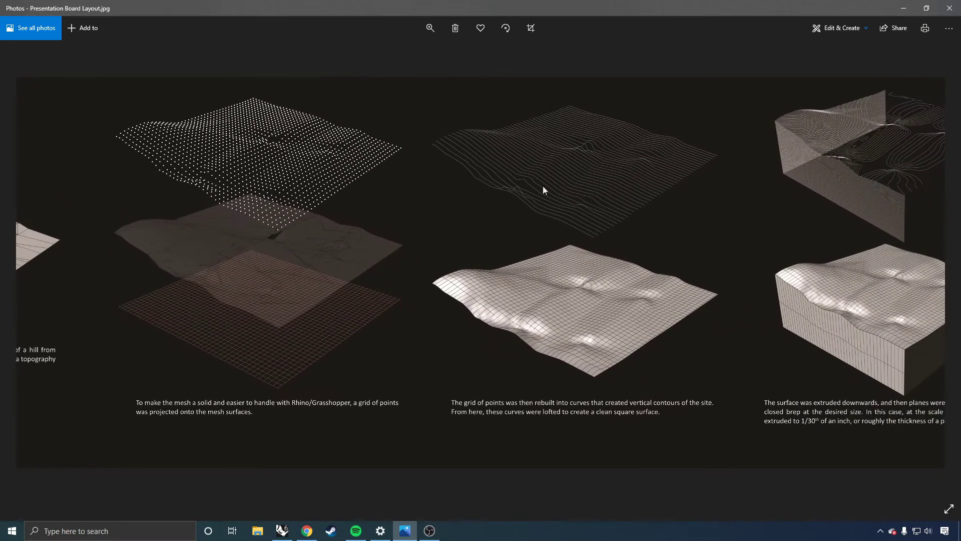
click(907, 8)
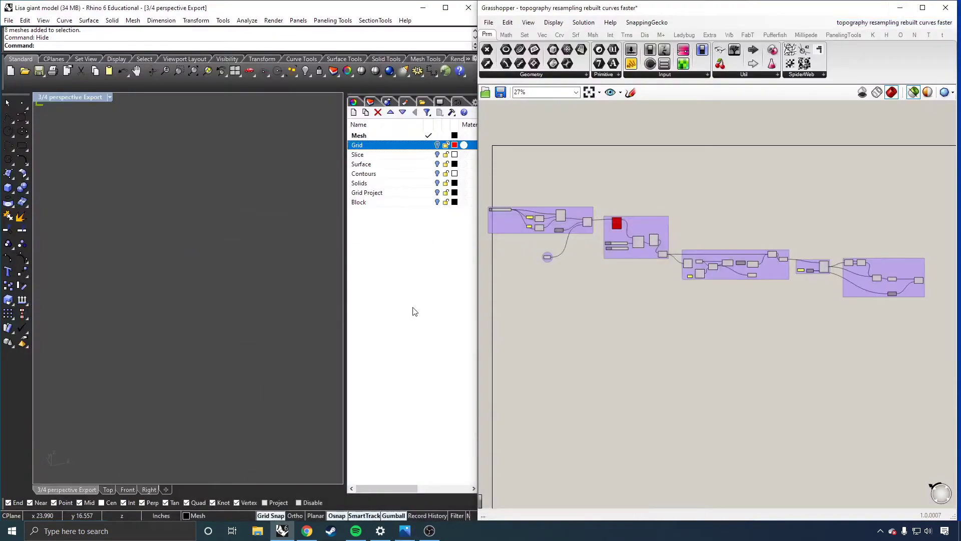
scroll(505, 224, up, 2)
click(505, 225)
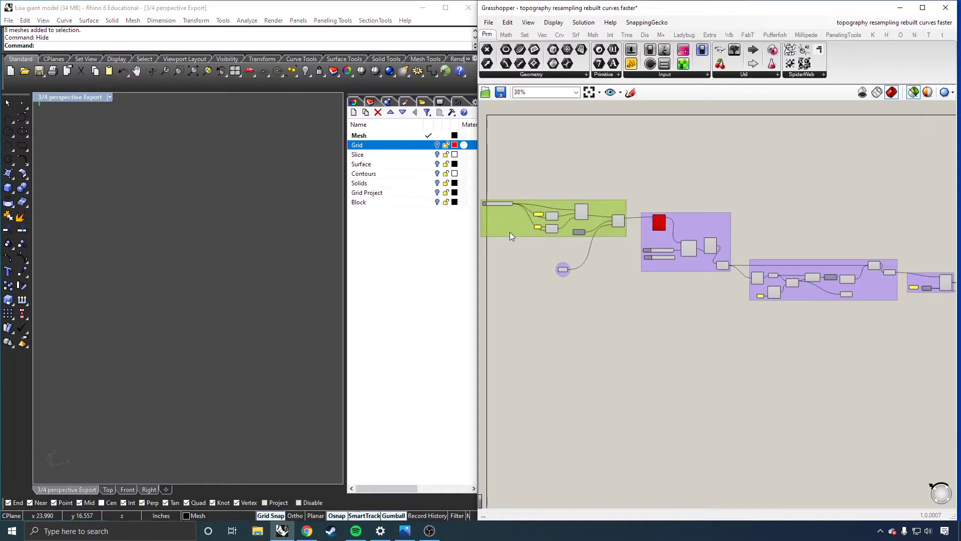
scroll(636, 291, down, 1)
scroll(536, 216, up, 5)
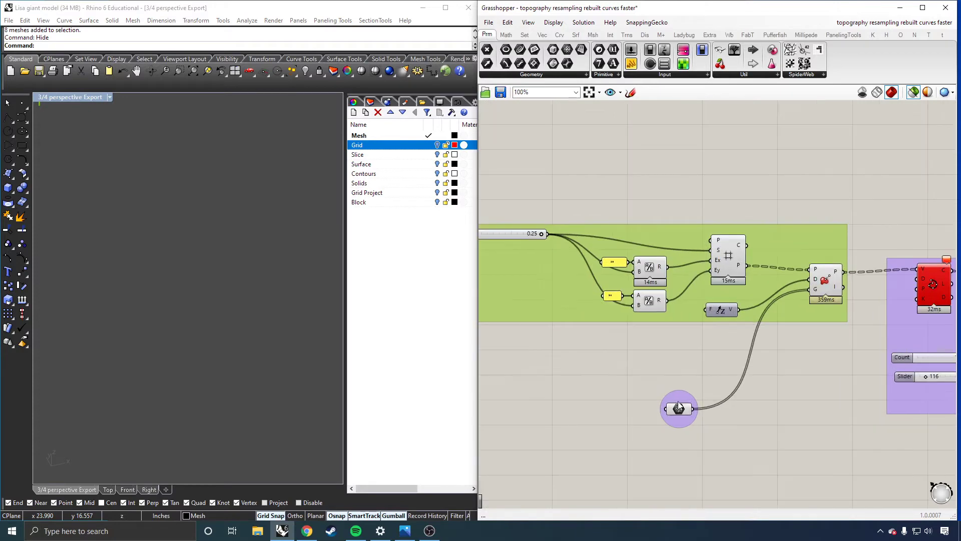
click(679, 409)
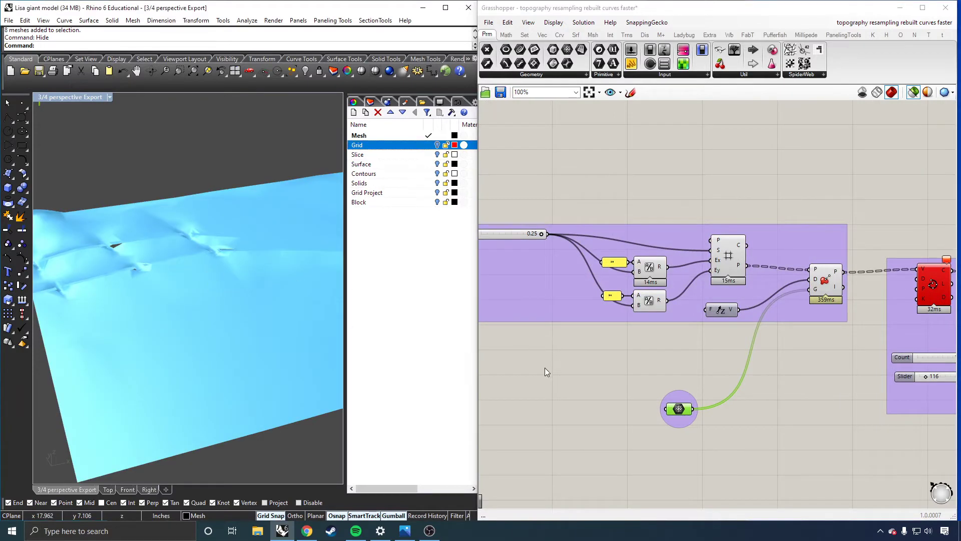
click(554, 427)
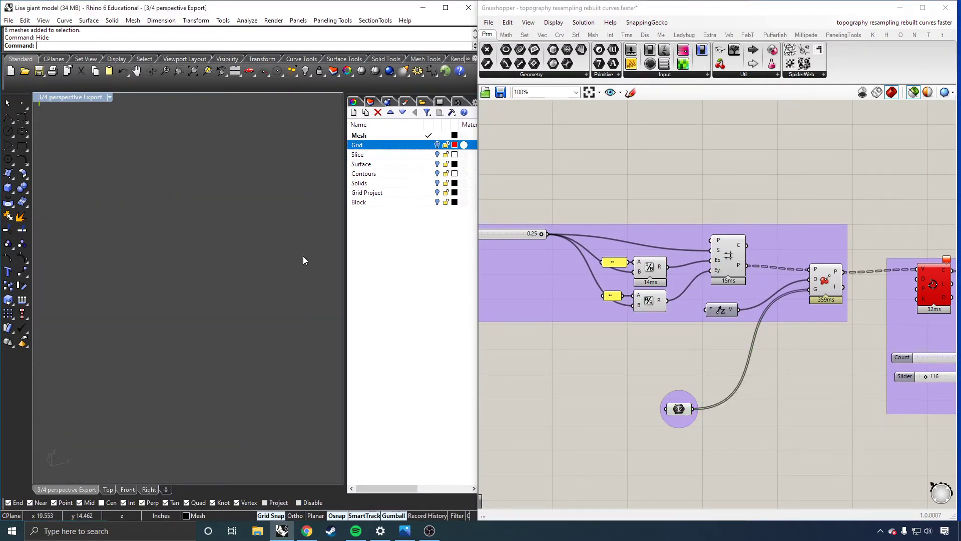
Show all hidden objects in Rhino and bring the whole terrain mesh into view.
text(show)
key(Return)
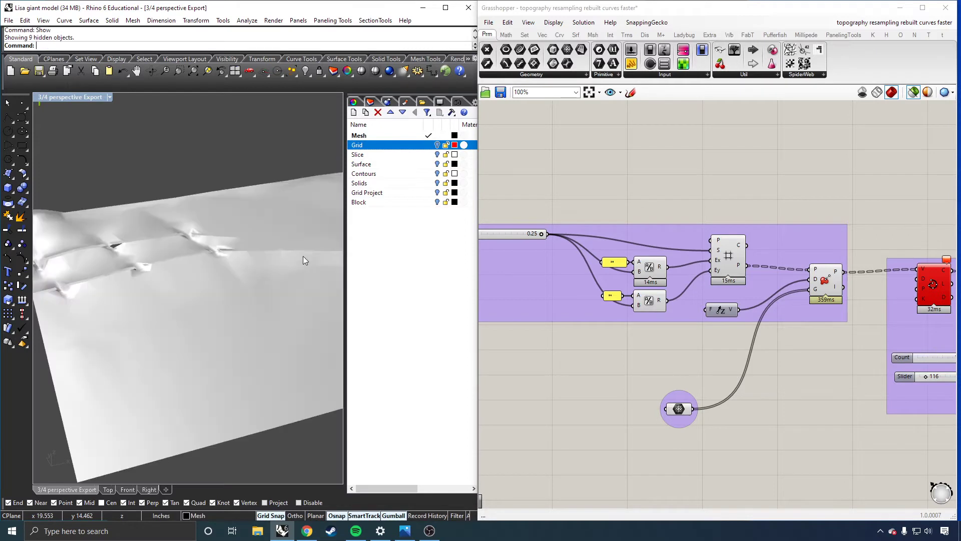
scroll(245, 239, down, 2)
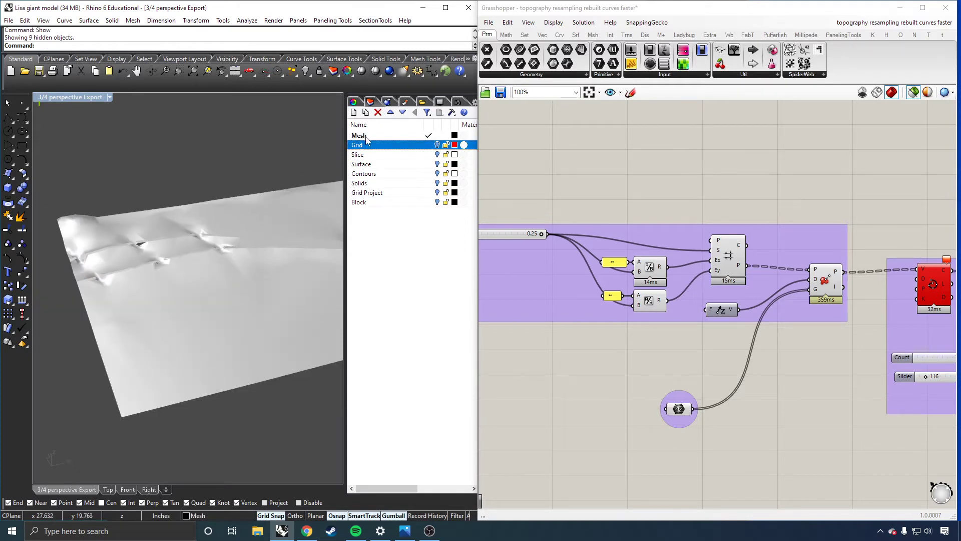
right_drag(209, 237, 218, 227)
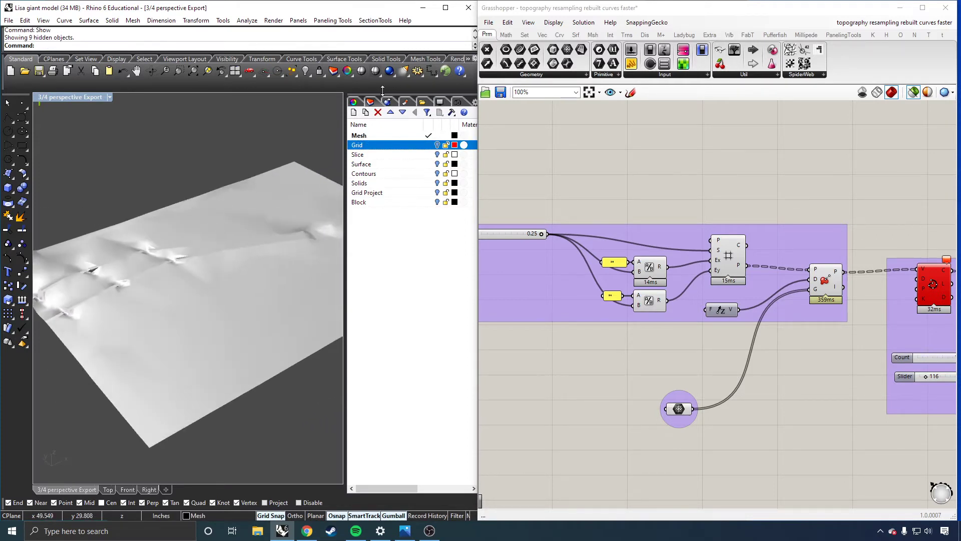
Turn on mesh wires for the shaded viewport and examine the terrain's triangulation.
click(440, 102)
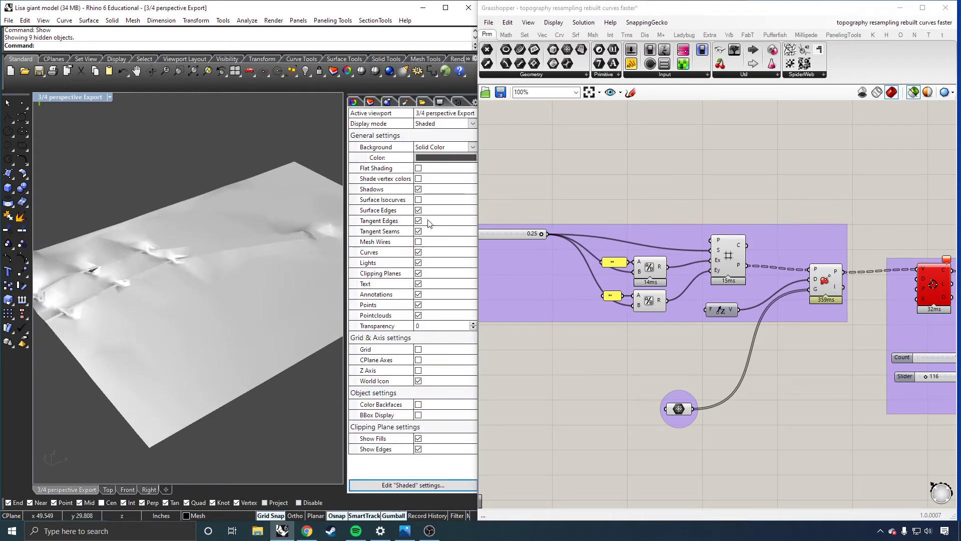
click(418, 242)
right_drag(203, 280, 236, 352)
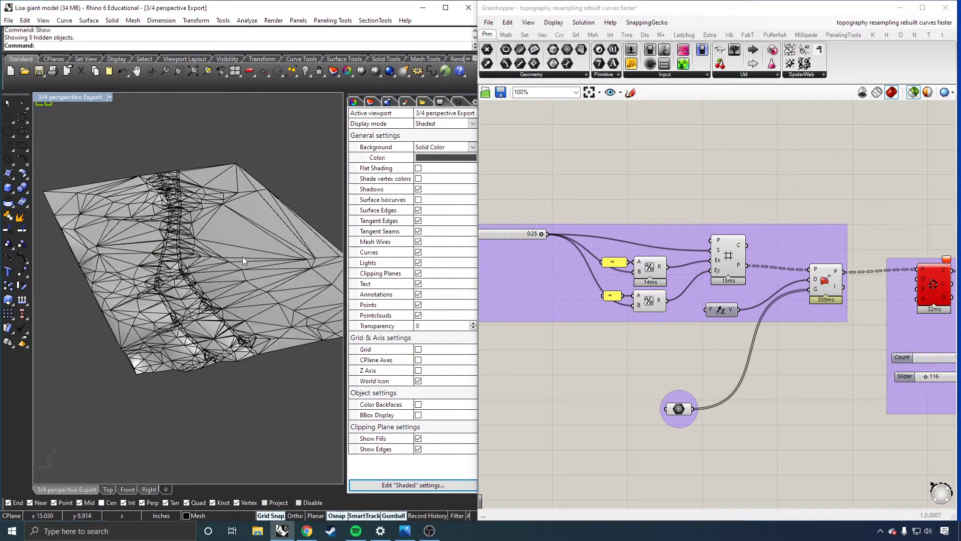
right_drag(230, 277, 180, 360)
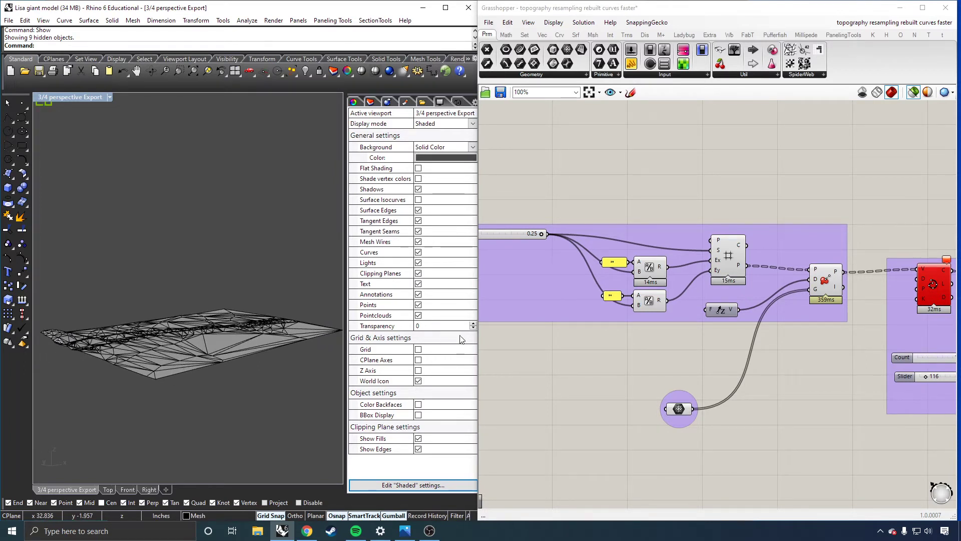
Preview the grid points projected onto the terrain mesh by the Project Point component.
click(837, 281)
right_drag(340, 332, 194, 349)
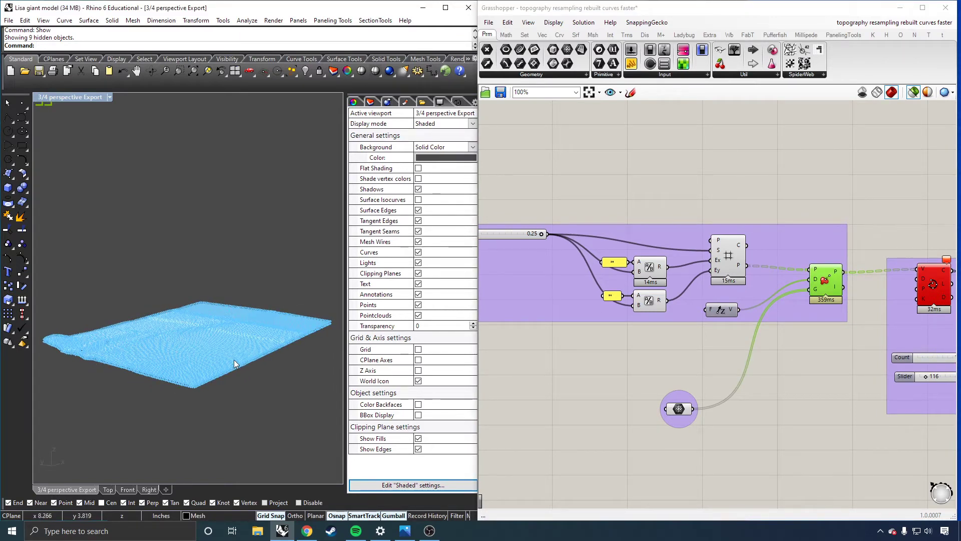
click(826, 390)
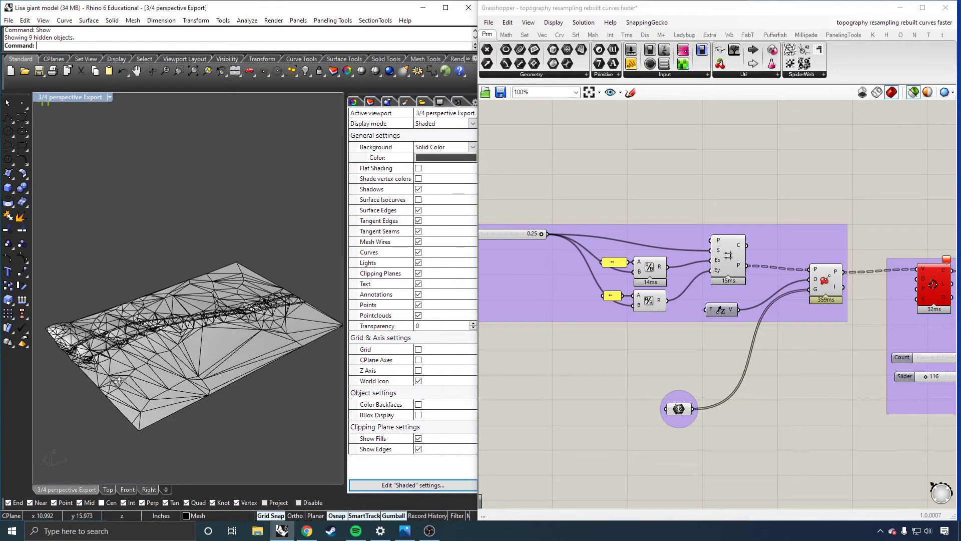
shift+right_drag(118, 380, 153, 384)
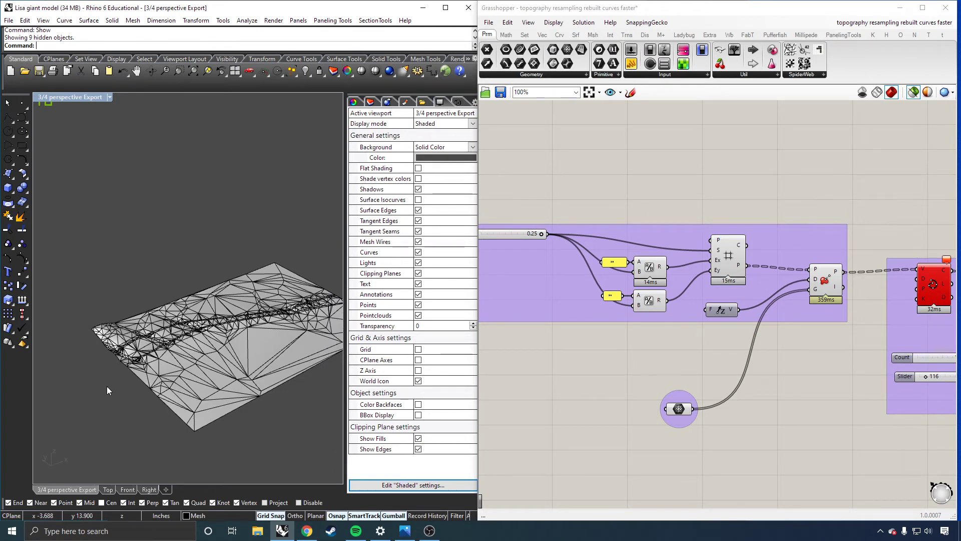
text(ClippingPlane)
key(Return)
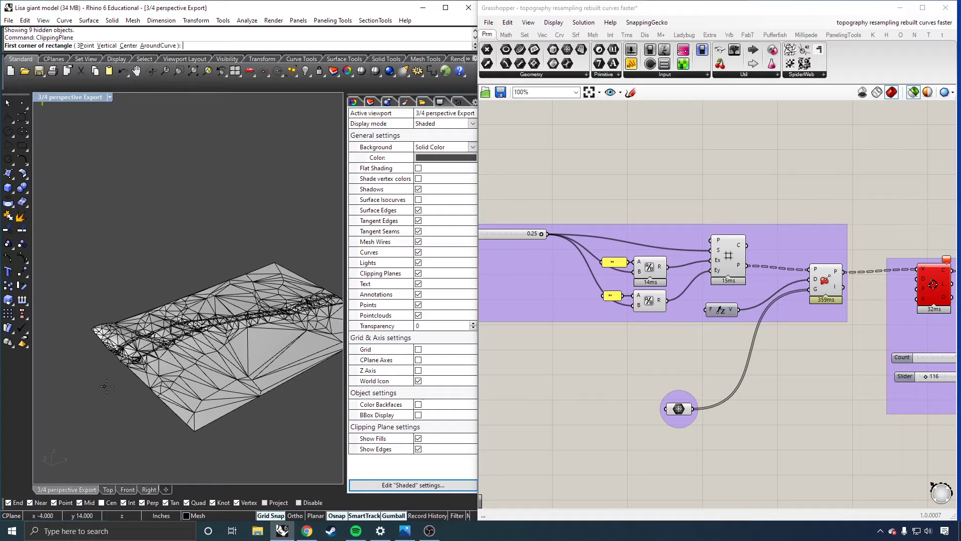
click(106, 386)
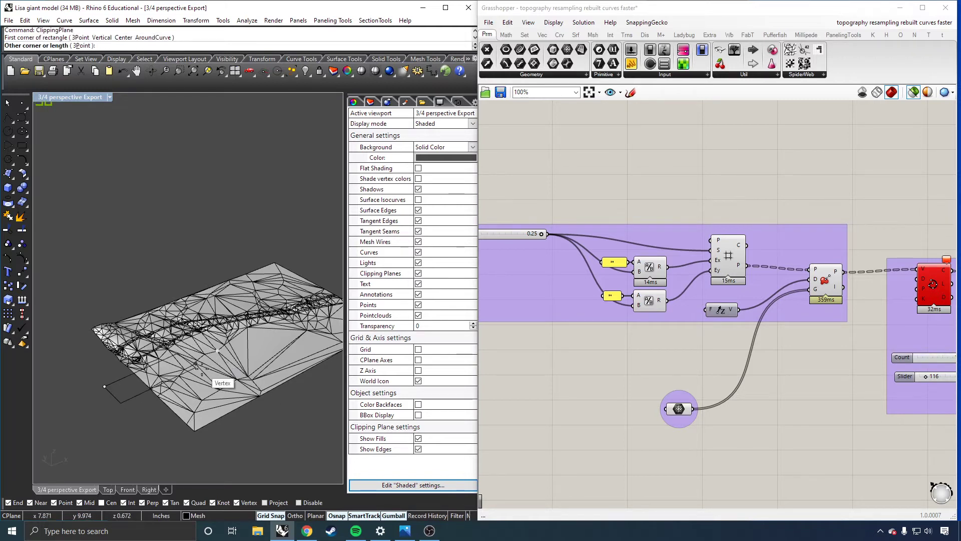
key(Escape)
Create a vertical clipping plane along the terrain mesh and position it to crop one side.
key(Return)
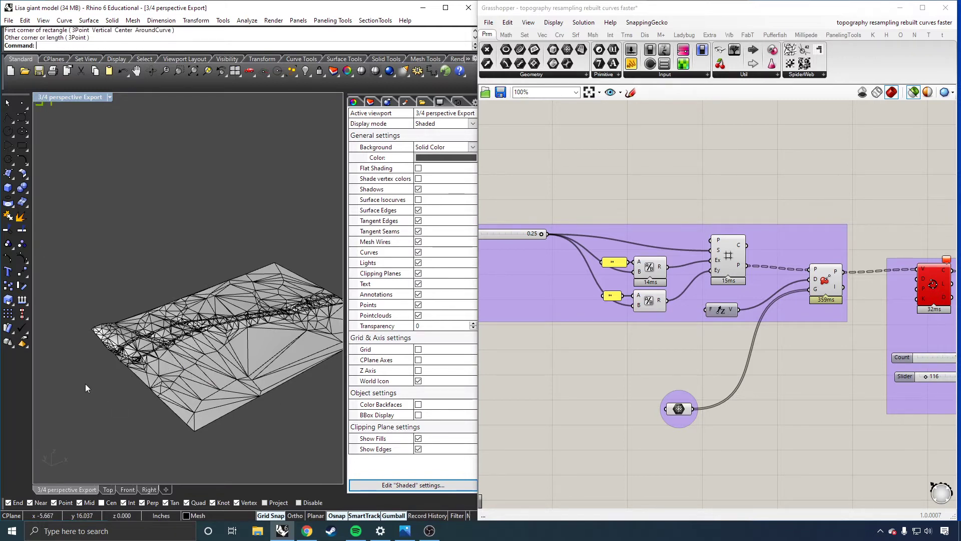
click(97, 46)
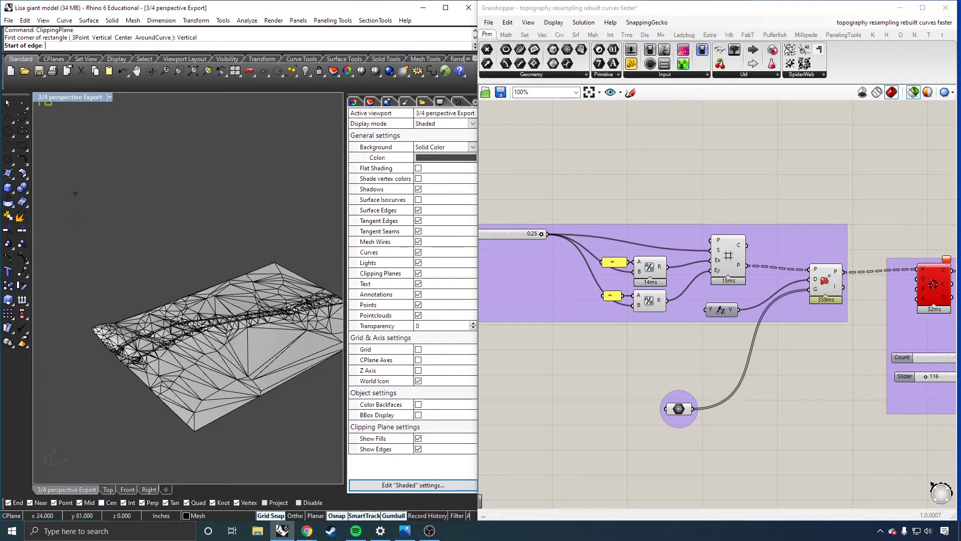
click(91, 381)
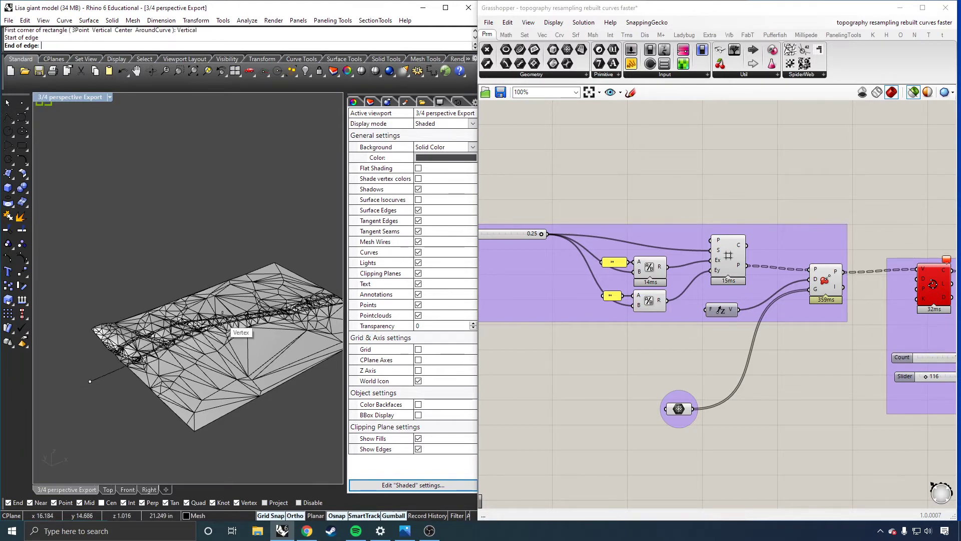
shift+click(304, 271)
key(Return)
right_drag(257, 228, 182, 185)
click(181, 176)
drag(181, 176, 250, 223)
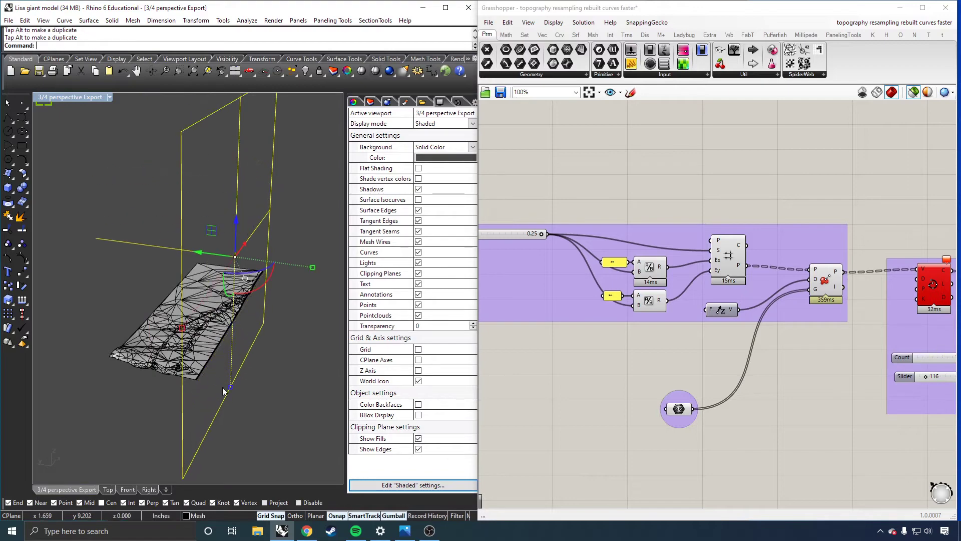
right_drag(225, 391, 145, 359)
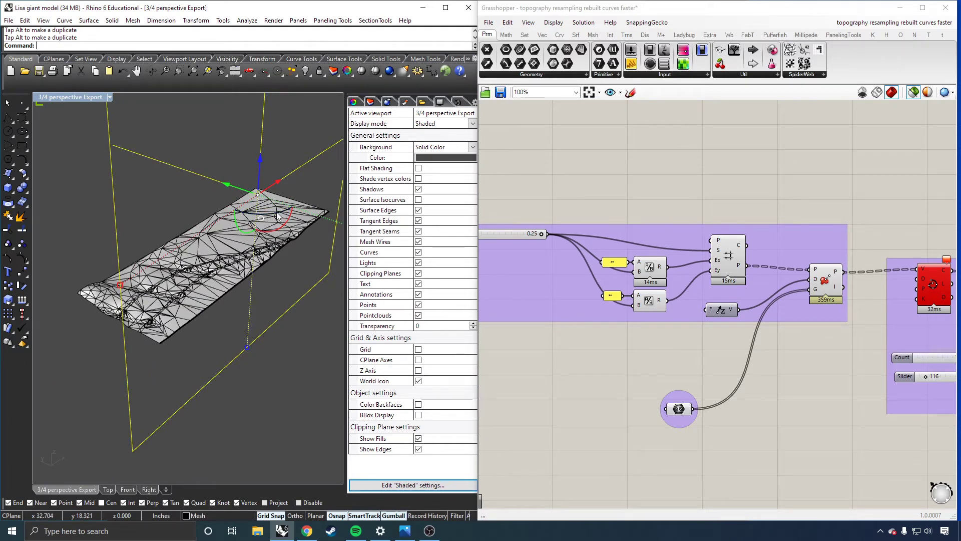
Add a second vertical clipping plane perpendicular to the first, cropping the terrain mesh to a square.
drag(277, 217, 309, 191)
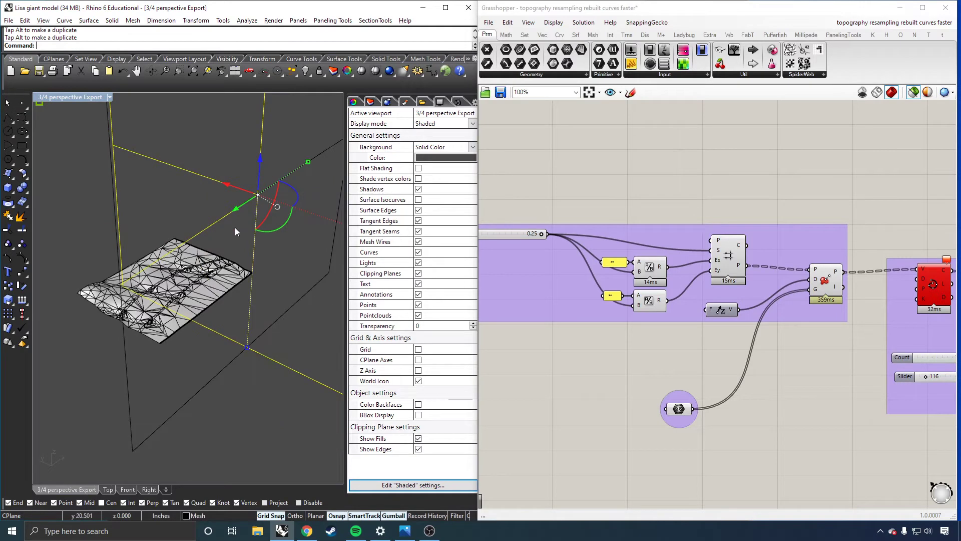
scroll(155, 262, down, 4)
scroll(205, 230, up, 3)
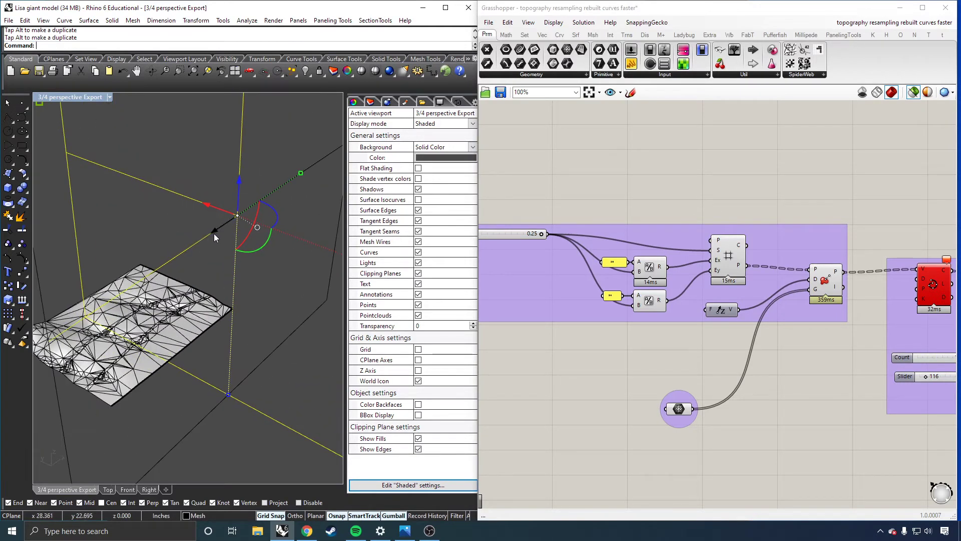
scroll(214, 234, up, 3)
right_drag(181, 266, 209, 338)
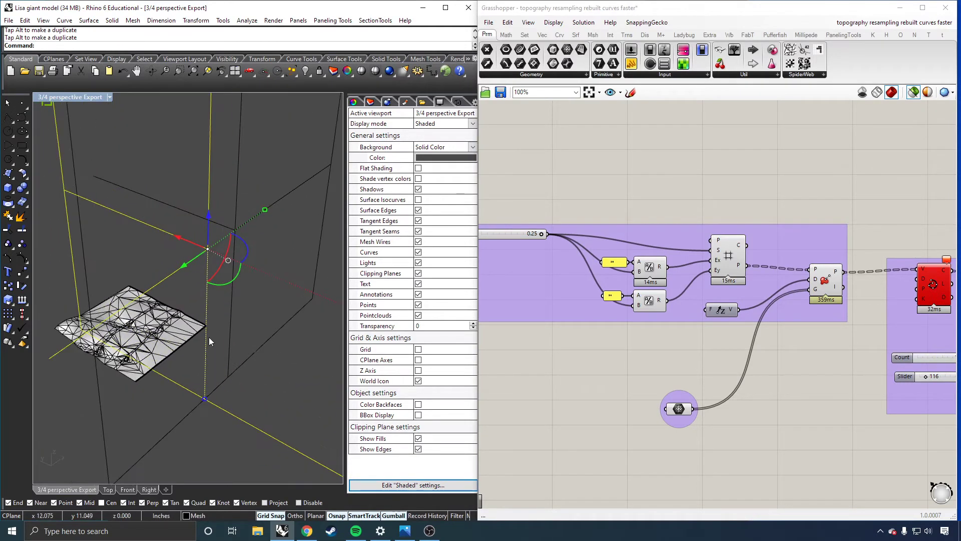
Select both clipping planes and hide them.
click(90, 422)
drag(229, 437, 193, 375)
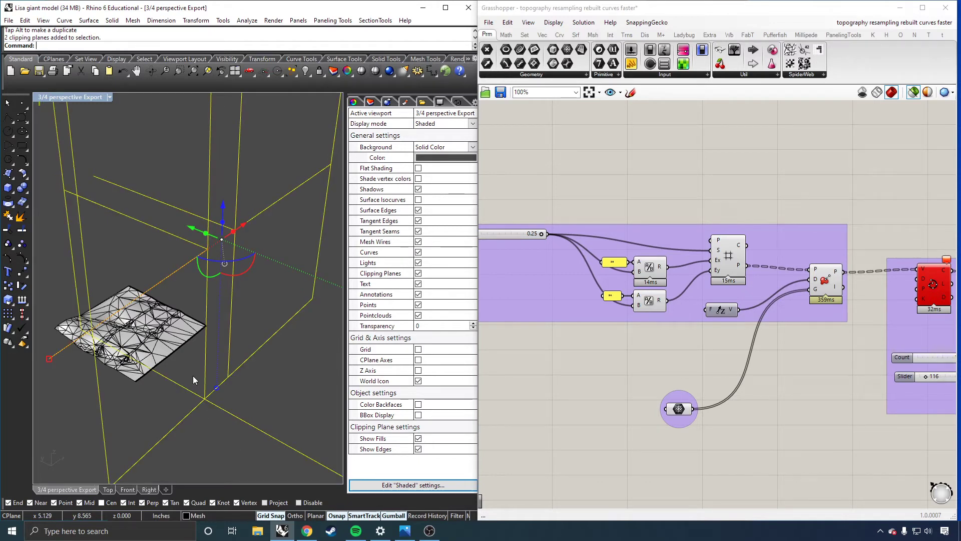
text(Hide)
key(Return)
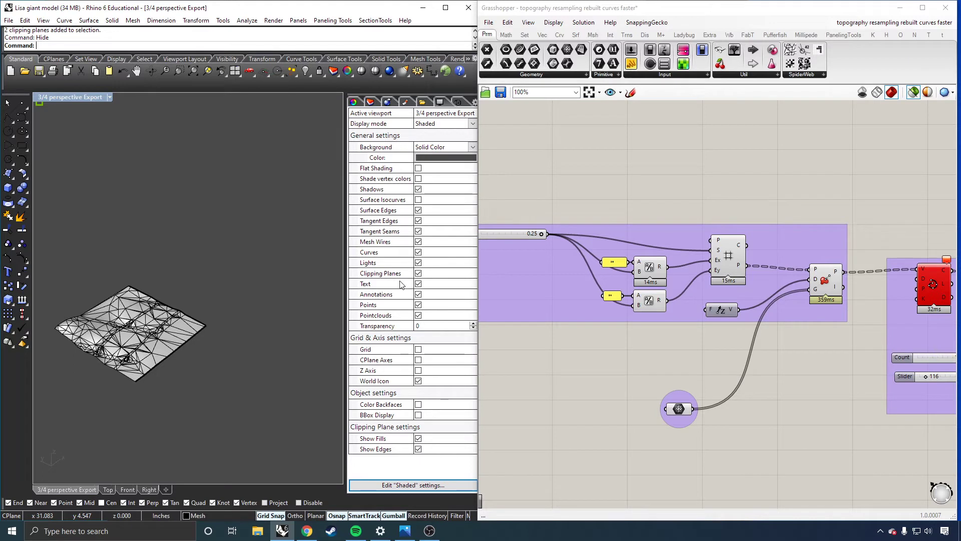
shift+right_drag(272, 304, 313, 294)
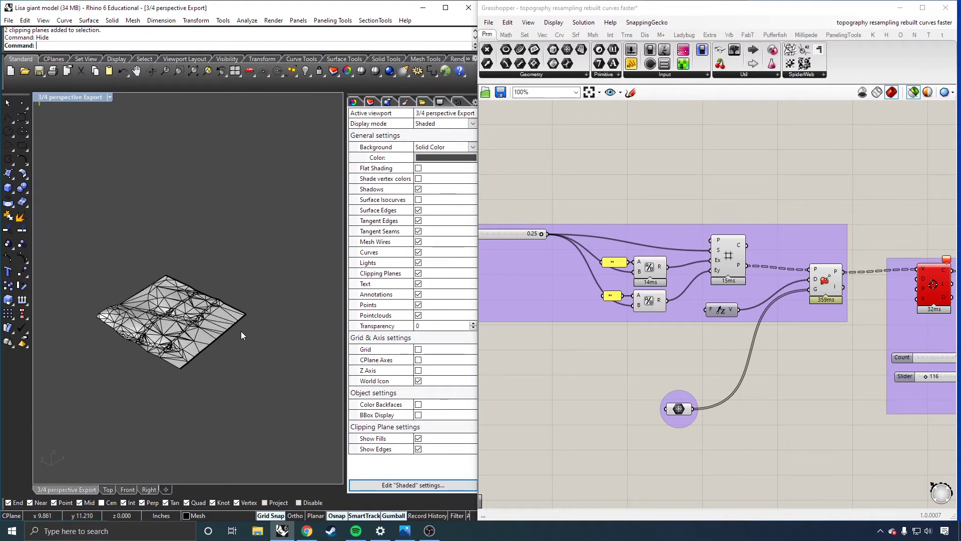
Show the hidden clipping planes and undo that change.
text(show)
key(Return)
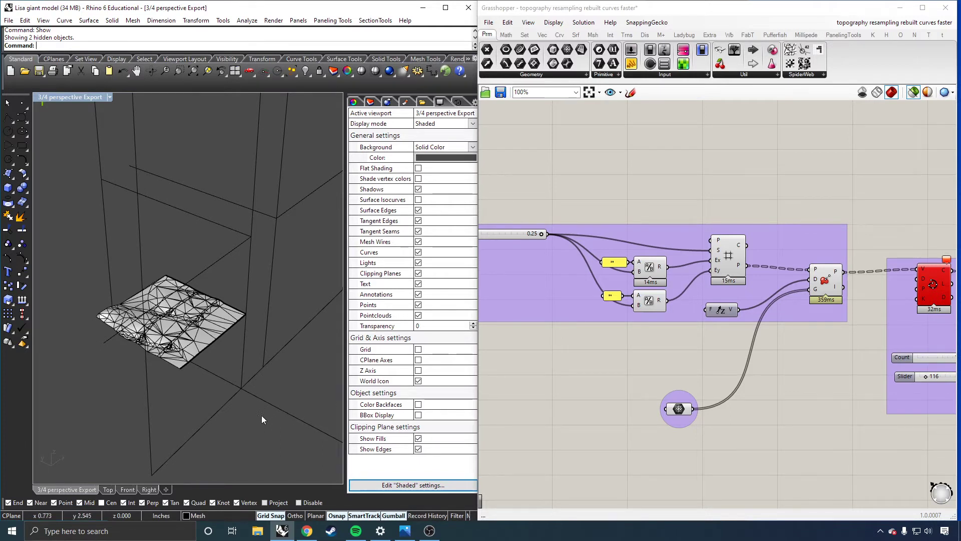
key(ctrl+z)
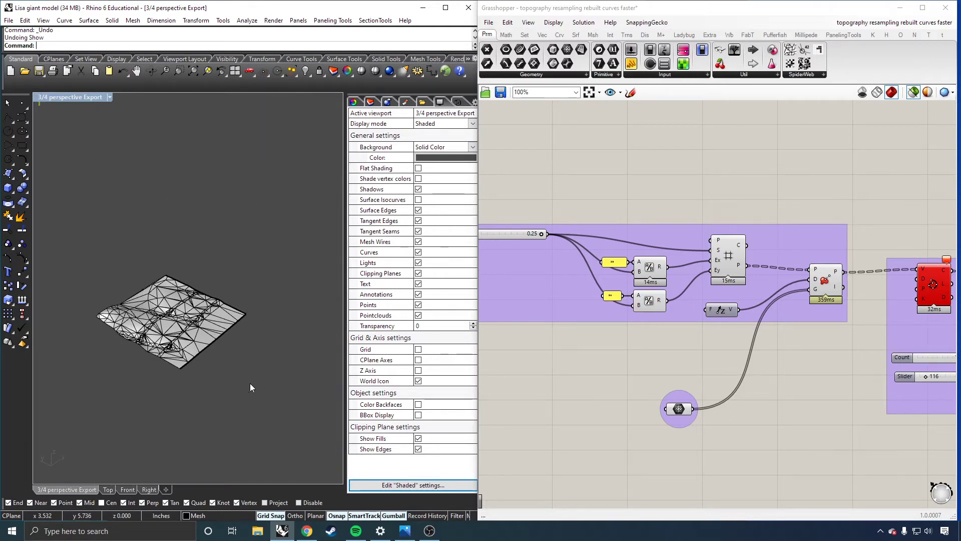
Create a new layer, make it current and turn off the Mesh layer.
scroll(208, 358, up, 4)
mouse_move(216, 344)
right_down()
mouse_move(233, 321)
mouse_move(258, 344)
mouse_move(215, 348)
mouse_move(221, 362)
mouse_move(218, 344)
right_up()
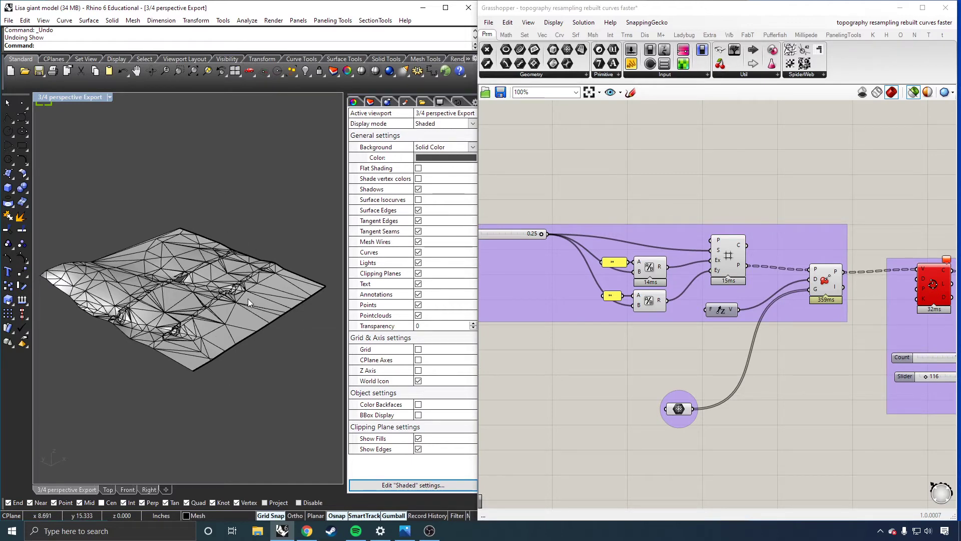
right_drag(252, 298, 239, 293)
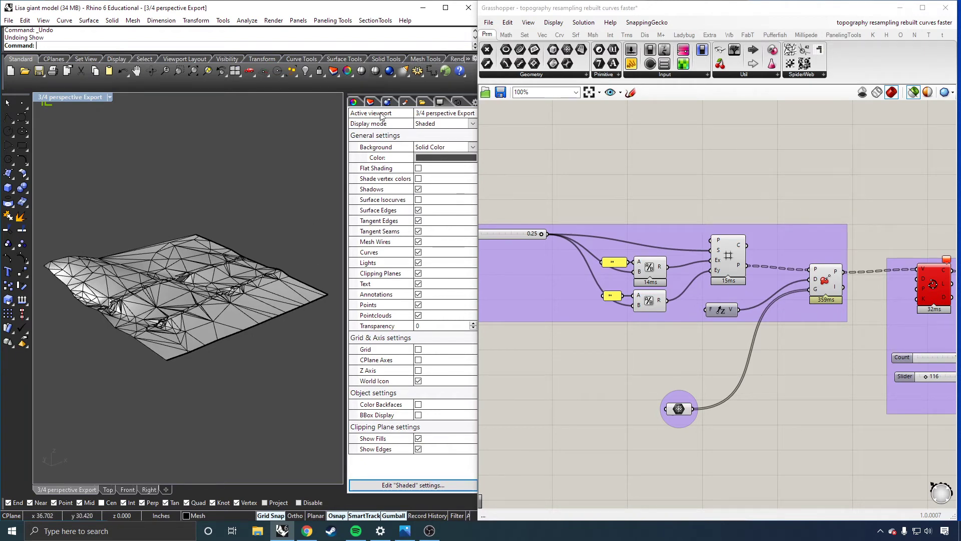
click(370, 102)
click(370, 102)
right_click(404, 273)
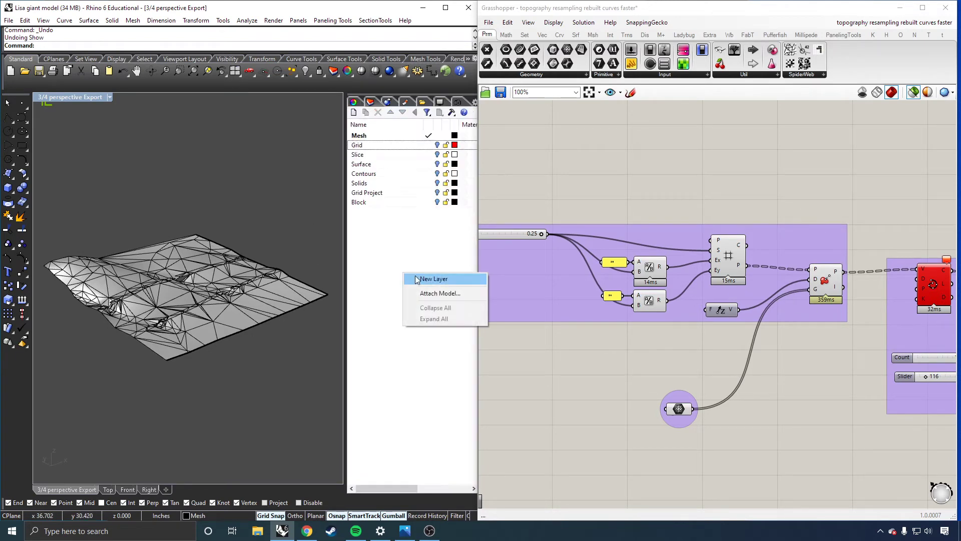
click(414, 277)
key(Return)
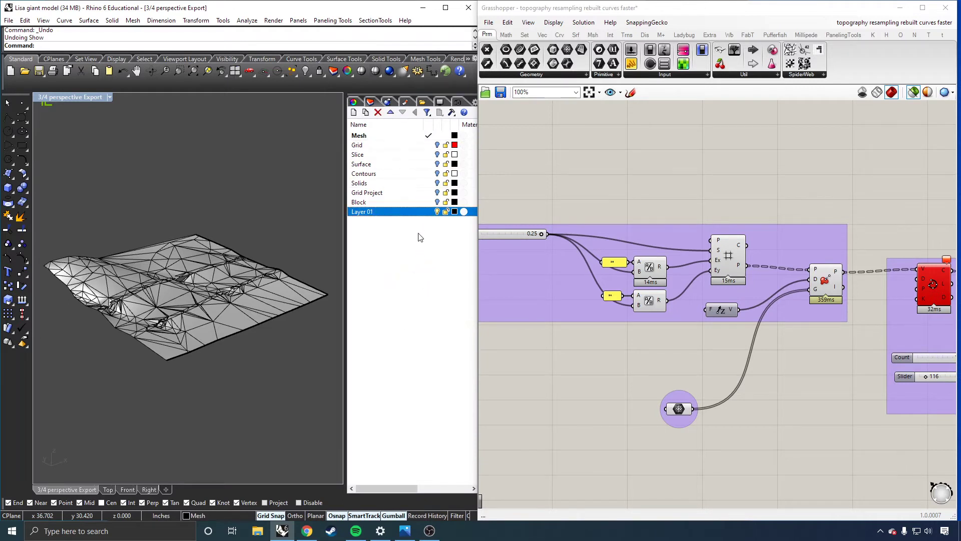
click(430, 212)
click(436, 135)
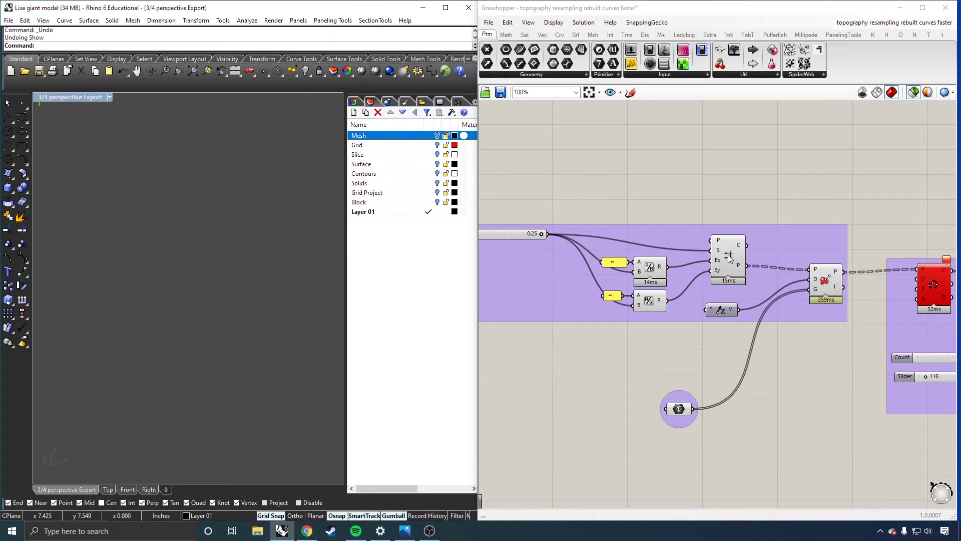
Preview the terrain resampling stages, from the square grid through the projected points to the curves interpolated through them.
drag(730, 259, 725, 260)
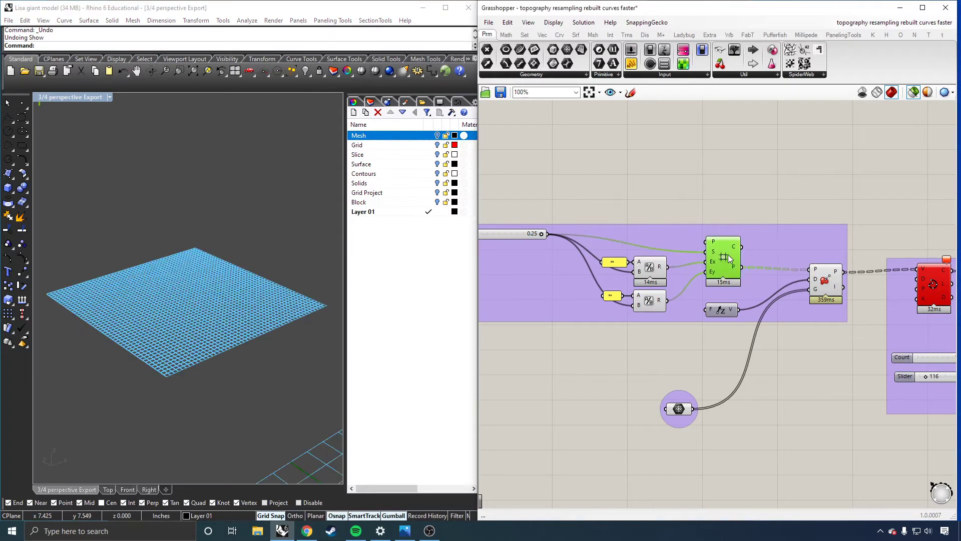
click(827, 283)
scroll(549, 386, down, 3)
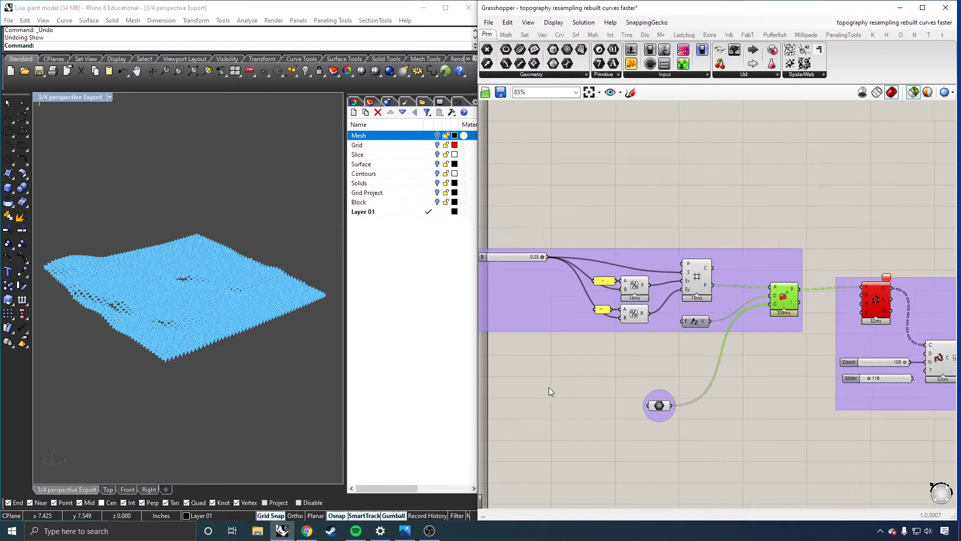
click(784, 330)
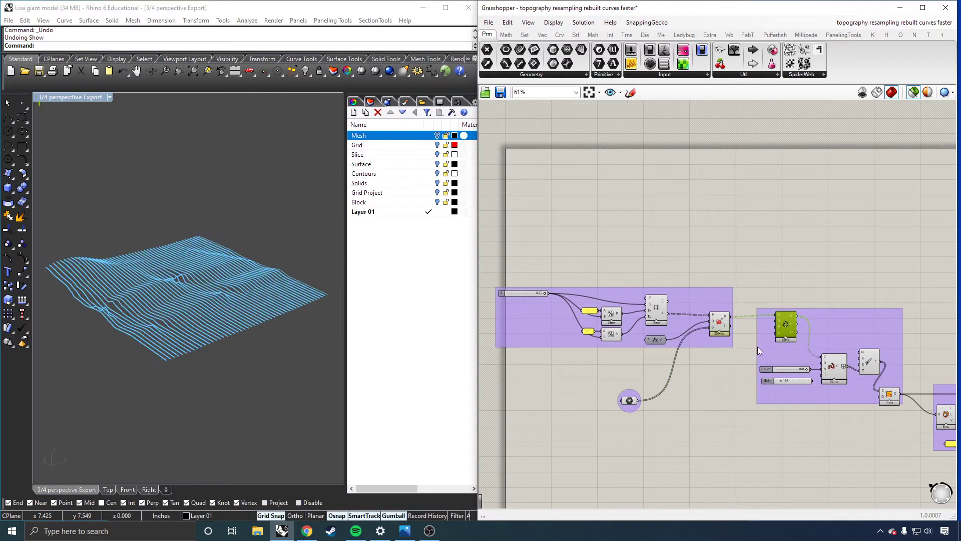
scroll(607, 388, down, 2)
scroll(806, 400, up, 5)
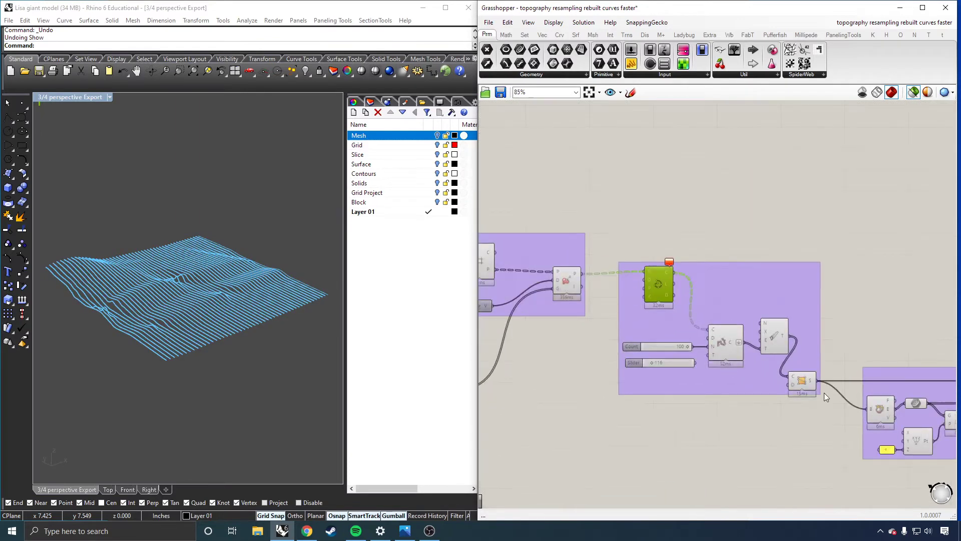
Preview the lofted terrain surface and the solid built from it by the capping component.
click(792, 380)
scroll(596, 382, down, 3)
scroll(826, 398, up, 3)
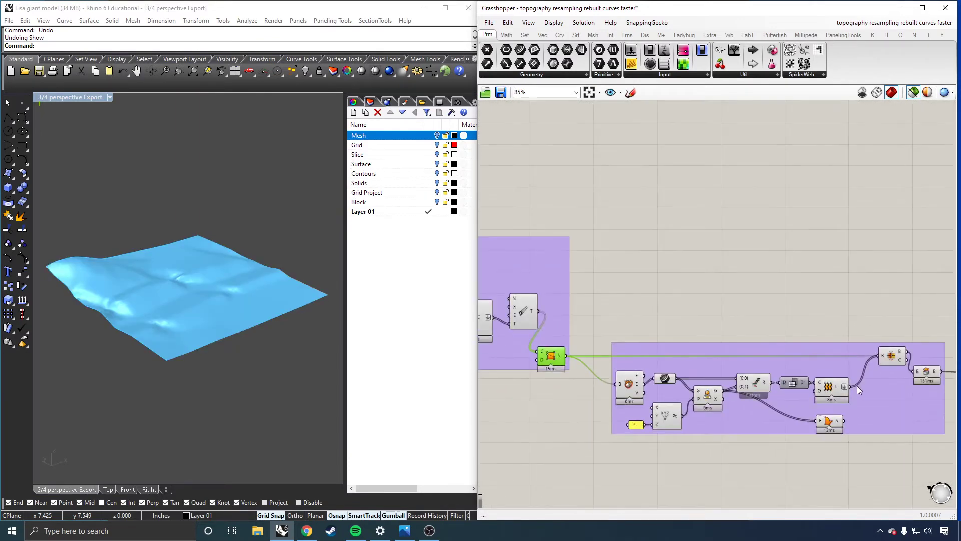
click(832, 387)
click(925, 373)
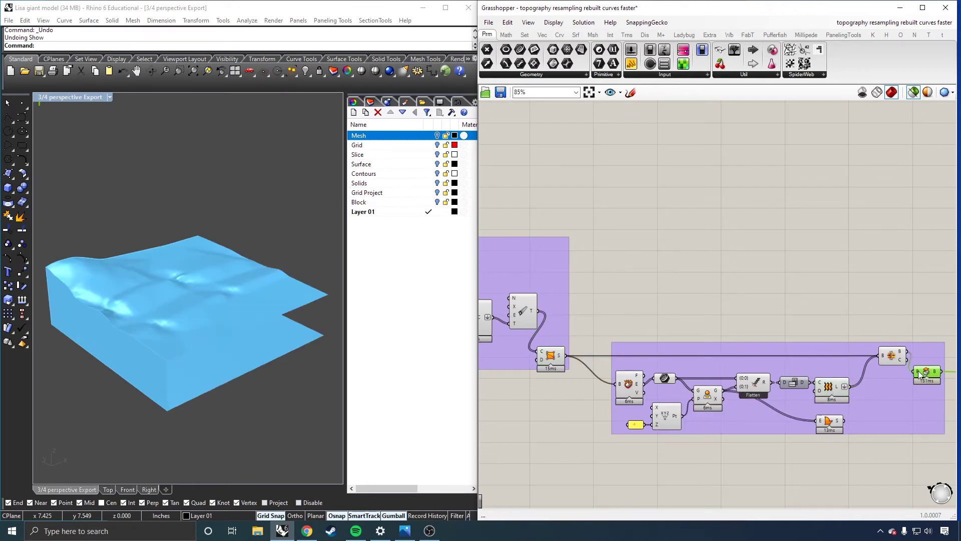
scroll(735, 381, down, 3)
scroll(742, 384, up, 4)
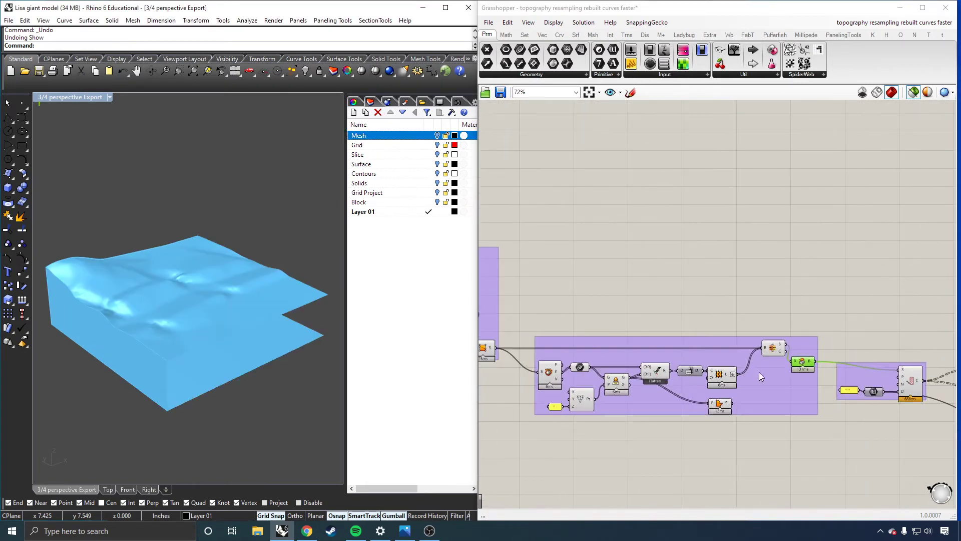
Try to connect the boundary surface output to the capping component's input in the solid group.
click(699, 410)
scroll(735, 384, up, 2)
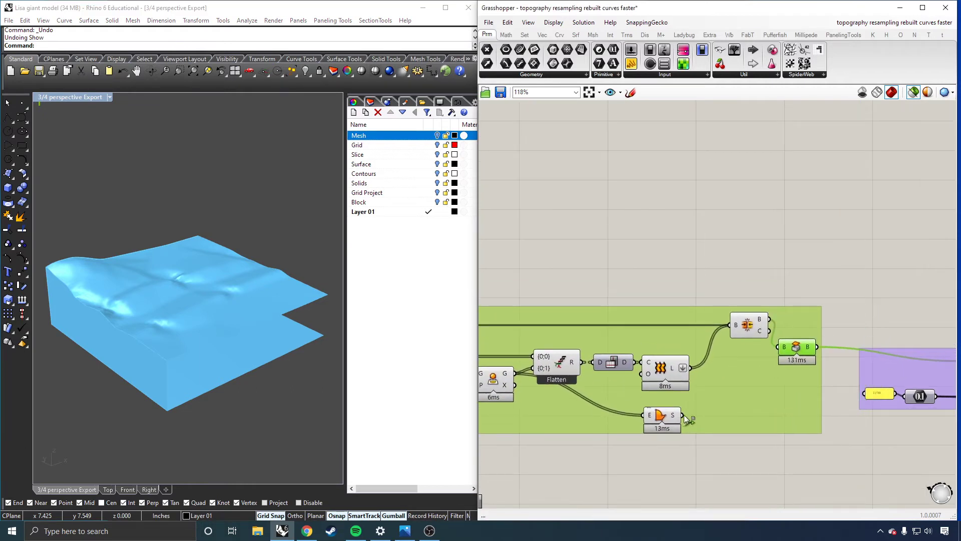
drag(683, 415, 781, 347)
scroll(635, 428, down, 1)
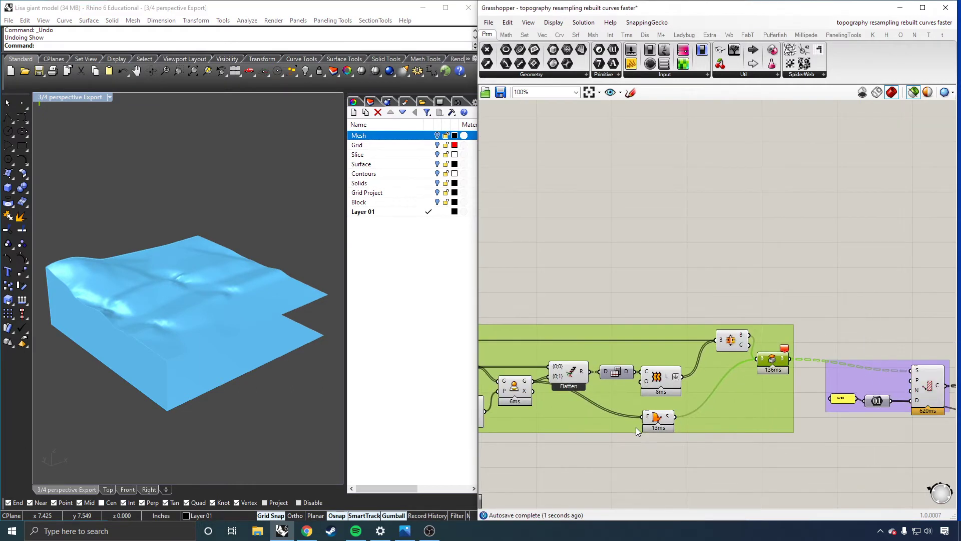
click(805, 350)
click(778, 365)
scroll(773, 366, up, 3)
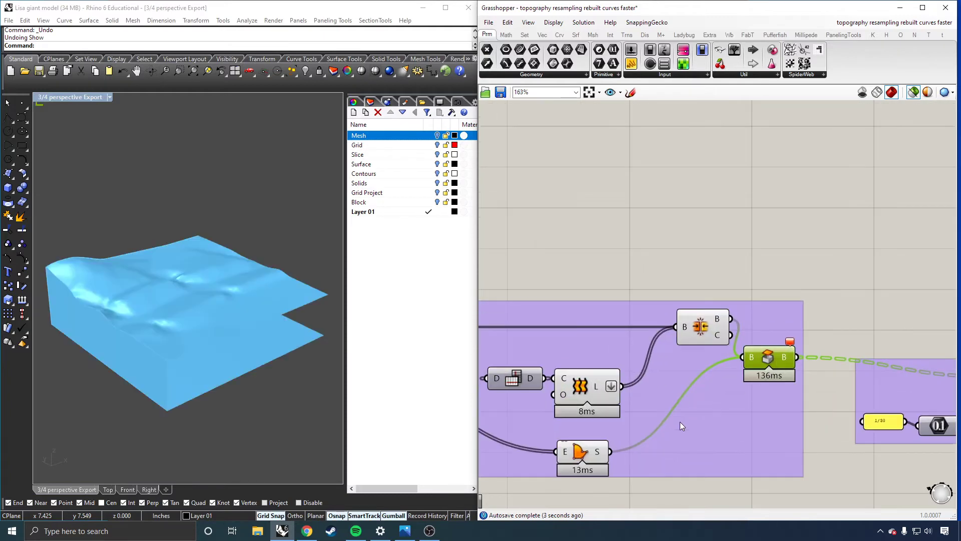
key(ctrl+z)
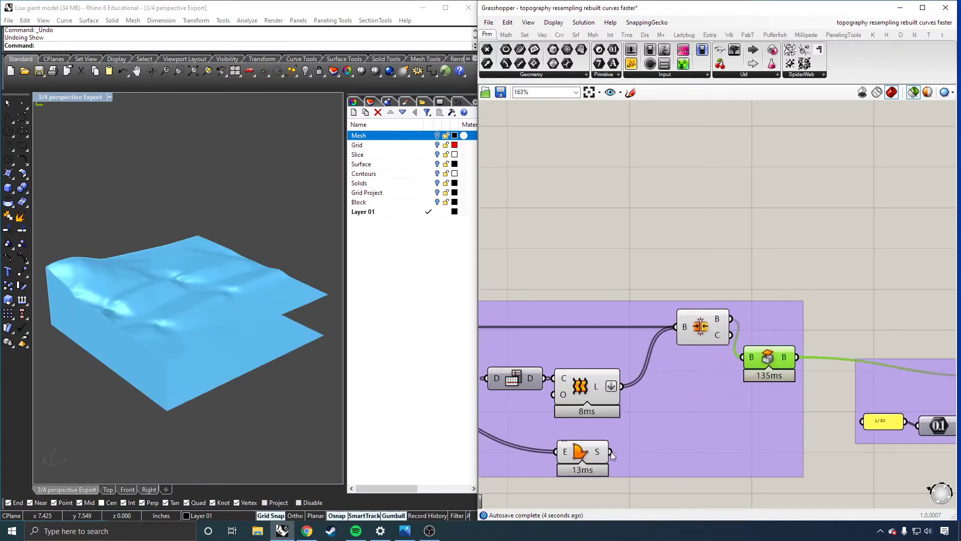
Preview the contour curves cut from the solid and the end points of those curves.
scroll(623, 393, down, 6)
scroll(771, 415, up, 5)
scroll(770, 415, up, 2)
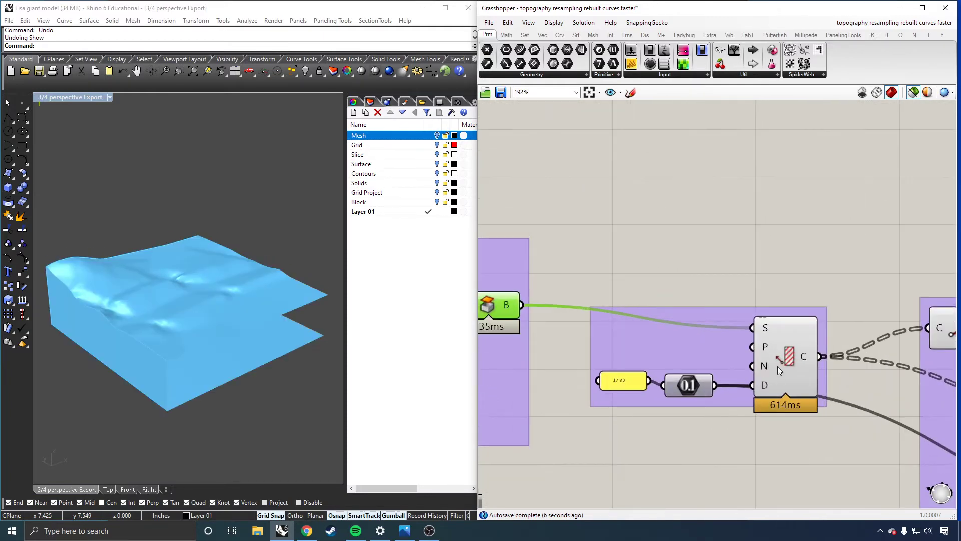
click(777, 366)
scroll(646, 383, down, 4)
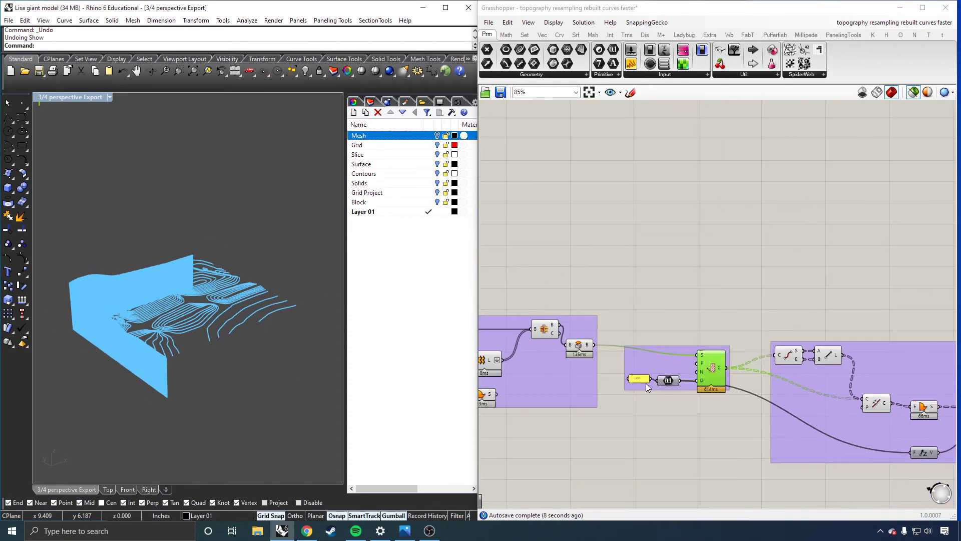
scroll(843, 383, up, 3)
click(737, 320)
scroll(551, 362, down, 4)
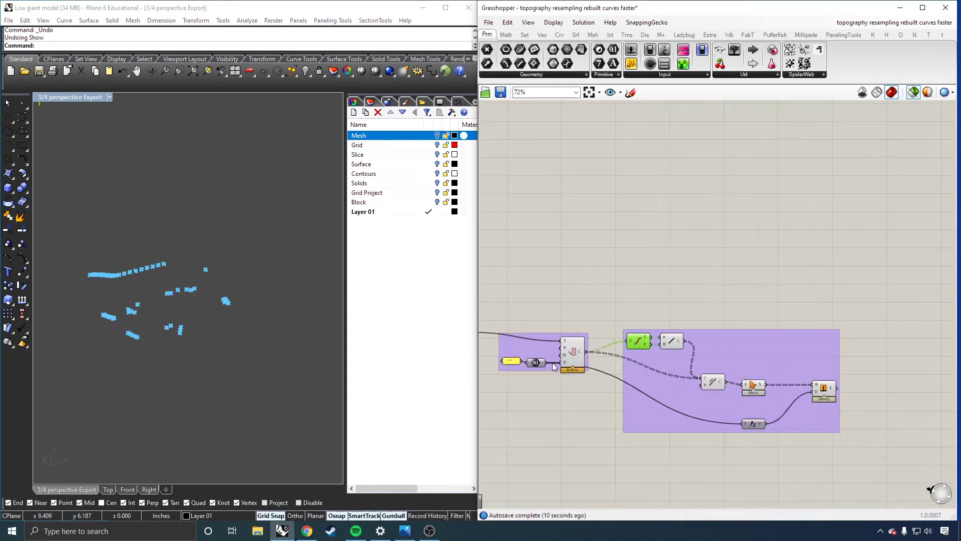
Preview the extruded contour layers, inspect the stacked model from another angle, and clear the selection.
scroll(824, 369, up, 3)
click(862, 372)
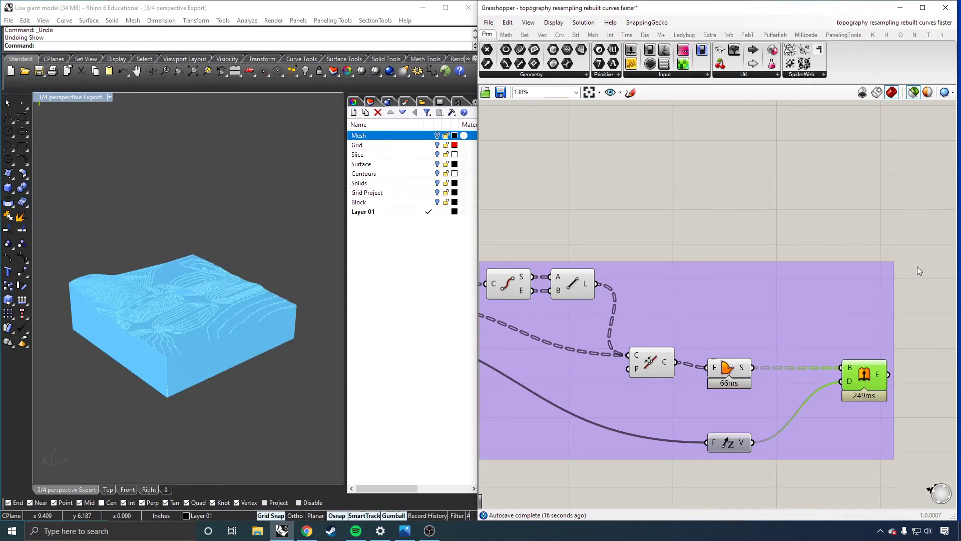
right_drag(244, 337, 224, 359)
scroll(195, 359, up, 4)
scroll(217, 363, down, 2)
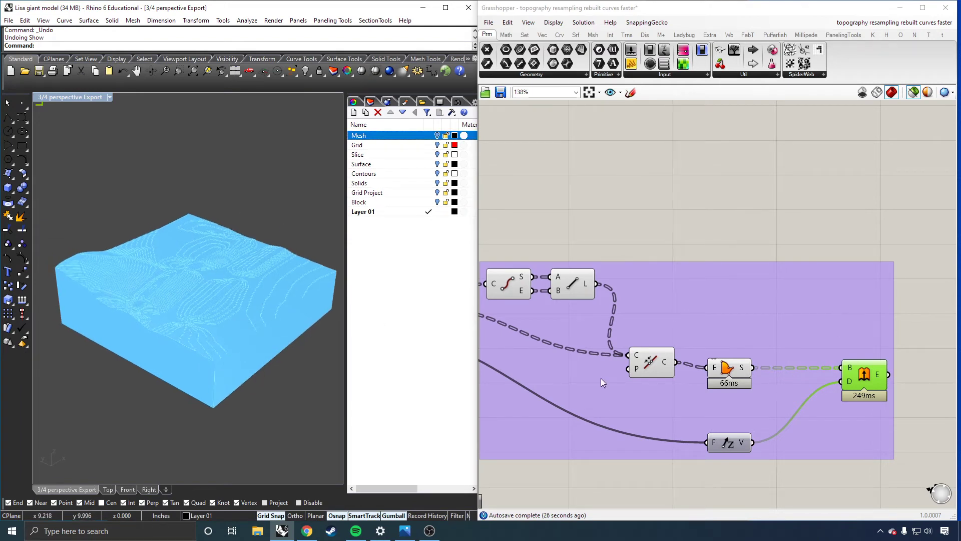
click(923, 314)
Set up baking the square grid to the Grid layer and cancel the bake.
scroll(923, 315, down, 6)
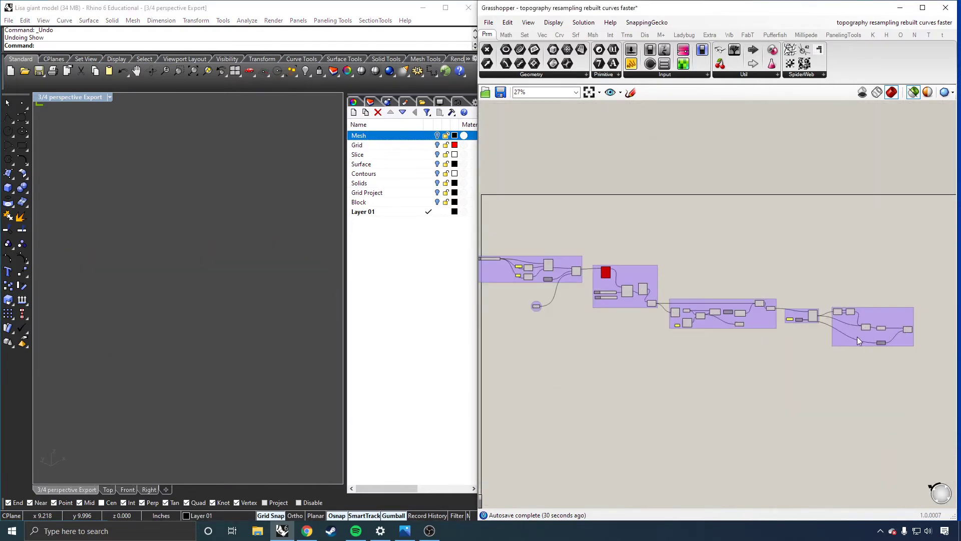
scroll(515, 284, up, 5)
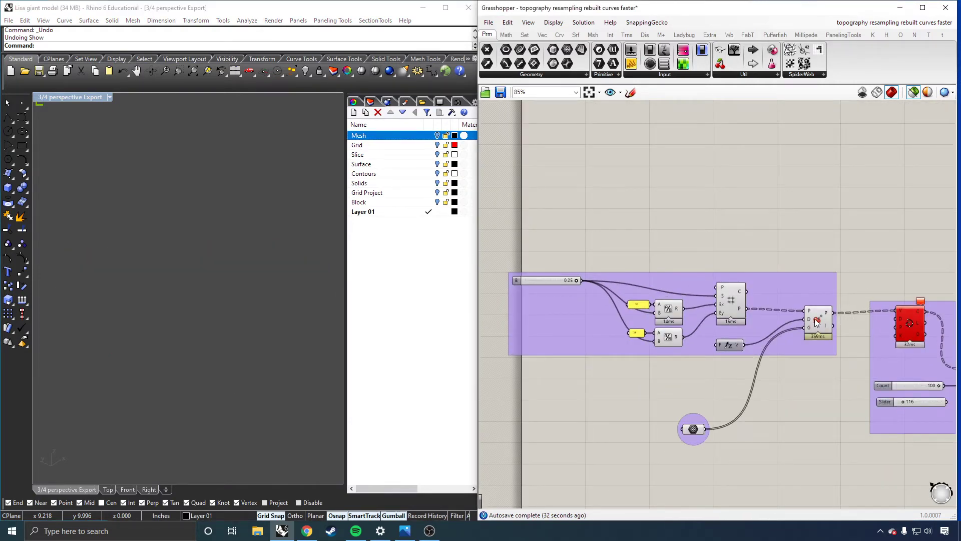
click(727, 304)
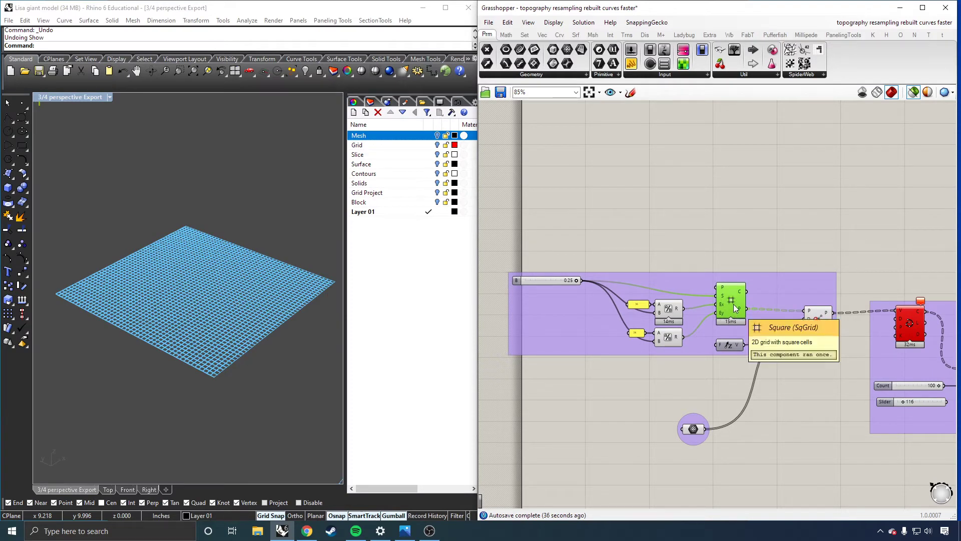
right_click(732, 304)
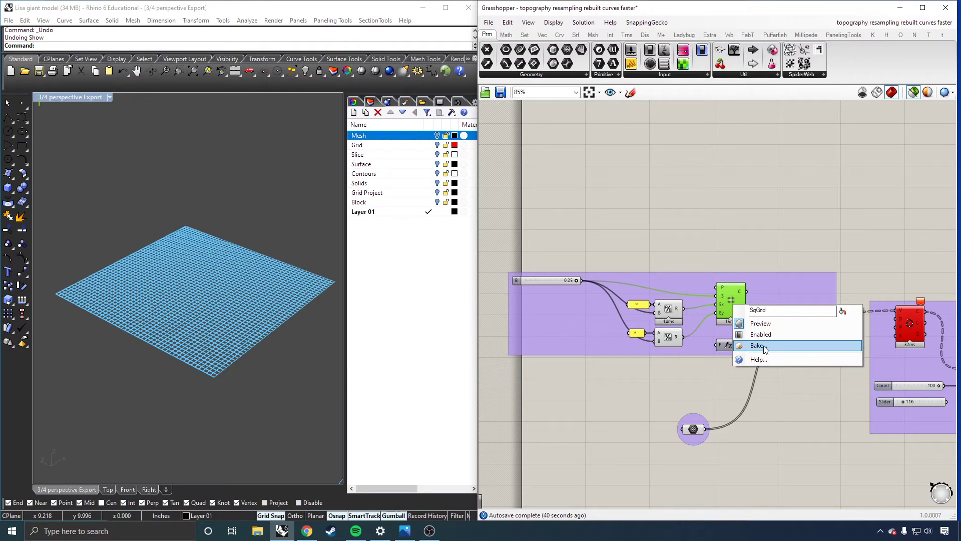
click(757, 345)
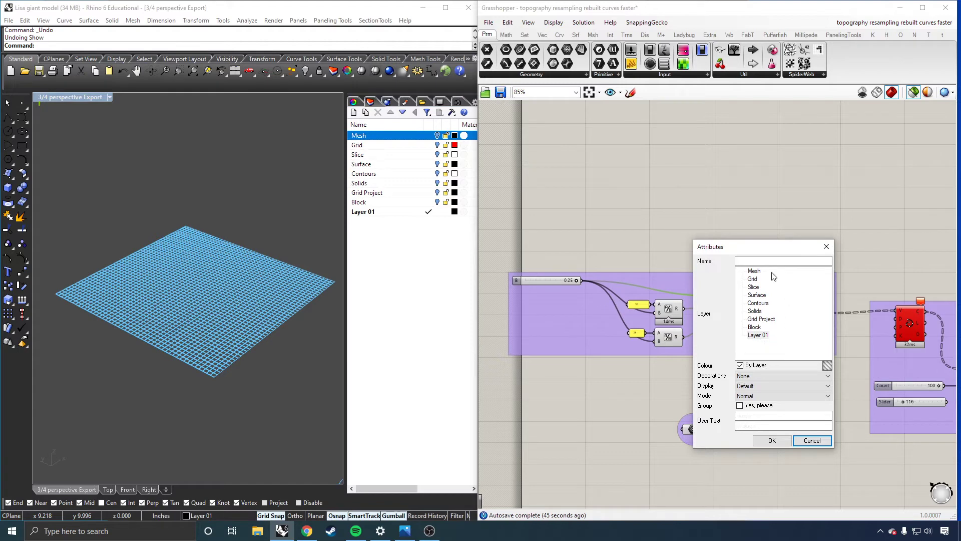
click(752, 279)
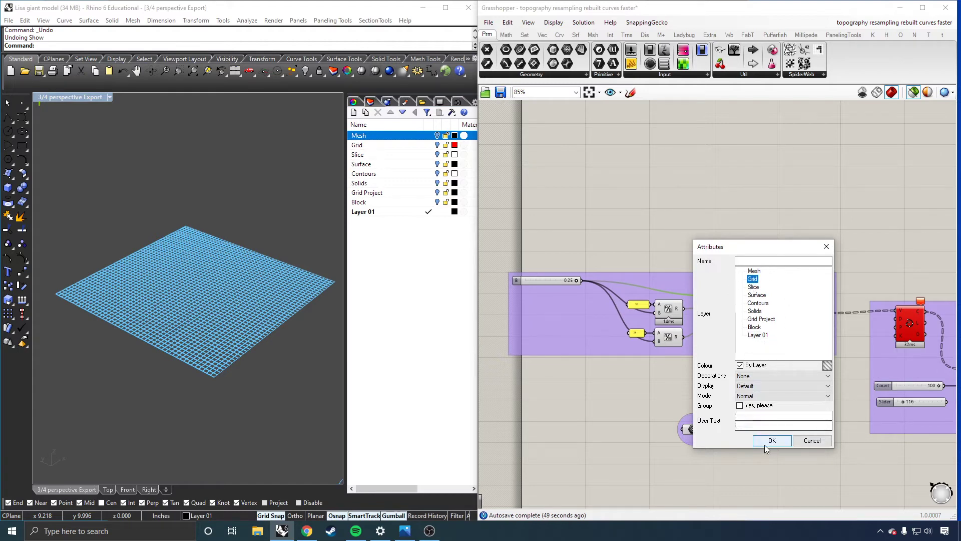
click(817, 442)
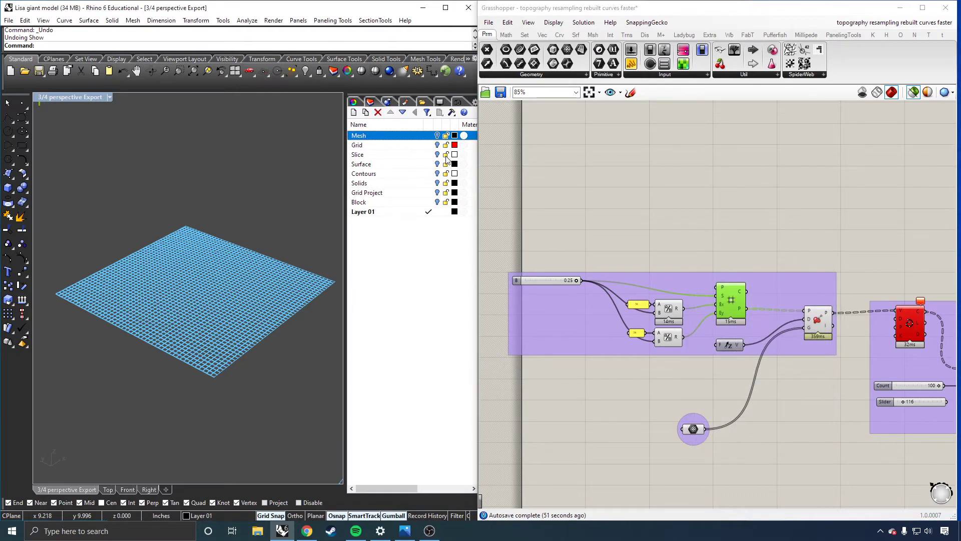
Clear the component selection and briefly turn on the Grid layer to view its baked grid.
click(699, 245)
click(437, 146)
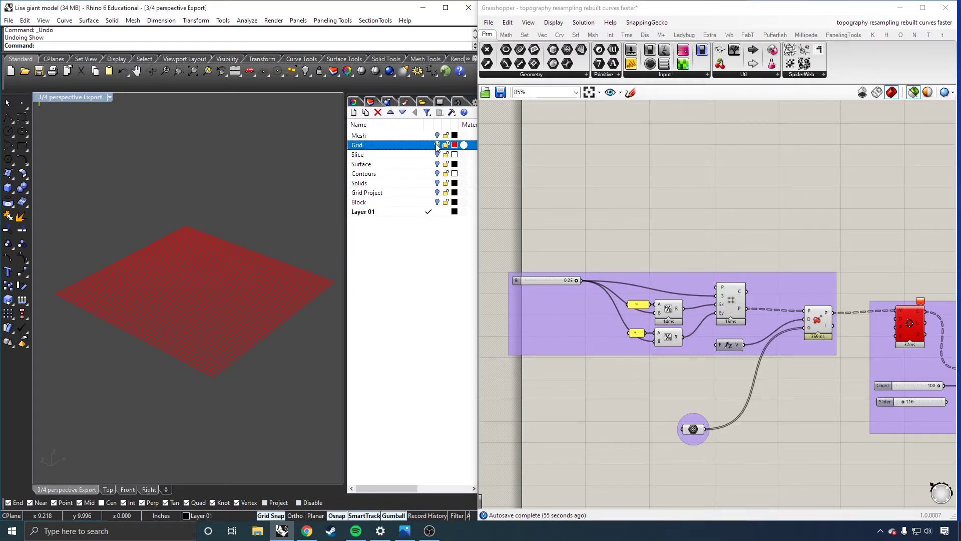
Create a new layer named Test.
right_click(411, 252)
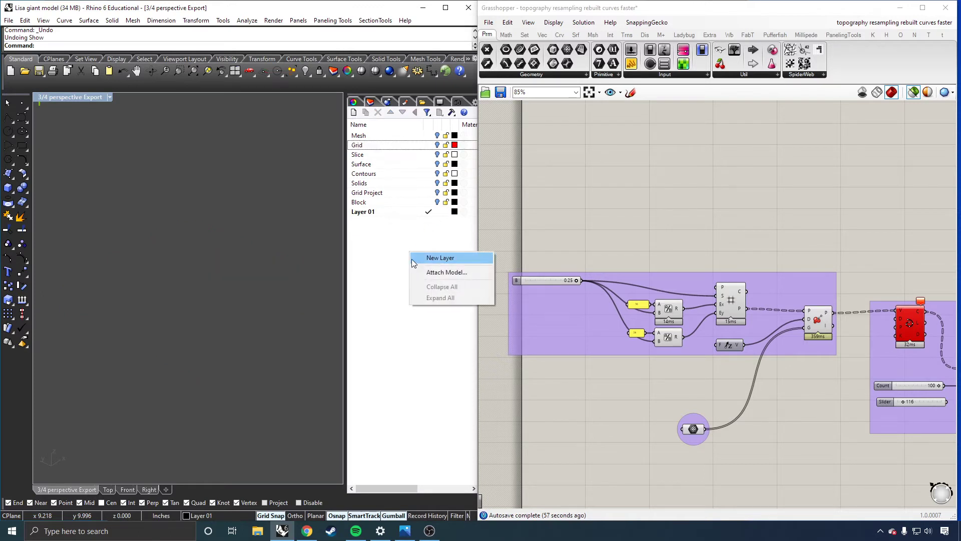
click(422, 256)
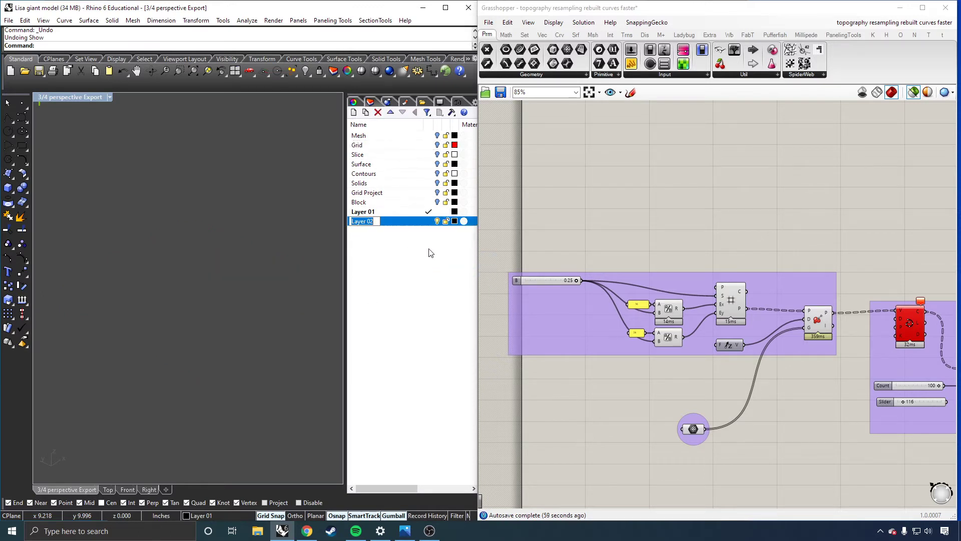
text(Test)
key(Return)
Bake the projected terrain points to the Test layer and clear the component selection.
click(812, 314)
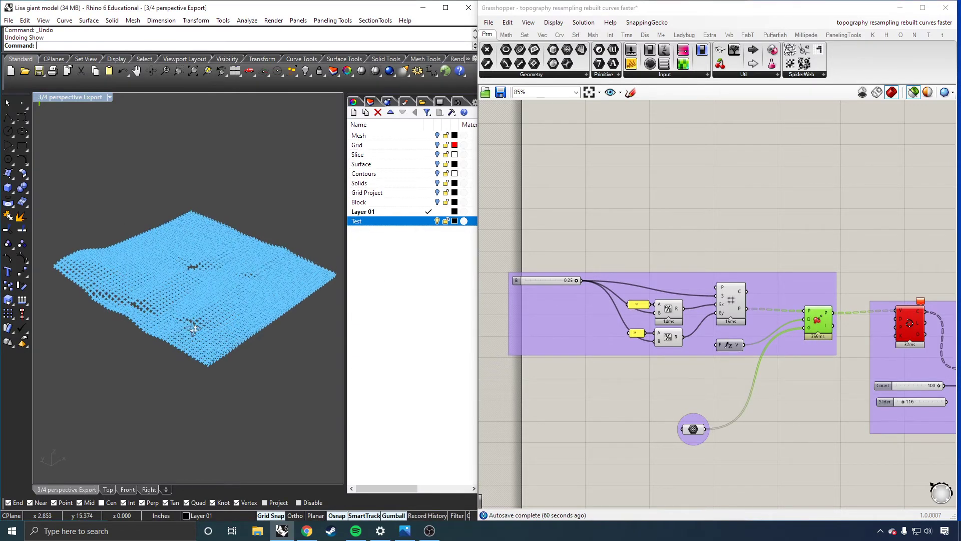
scroll(182, 325, up, 3)
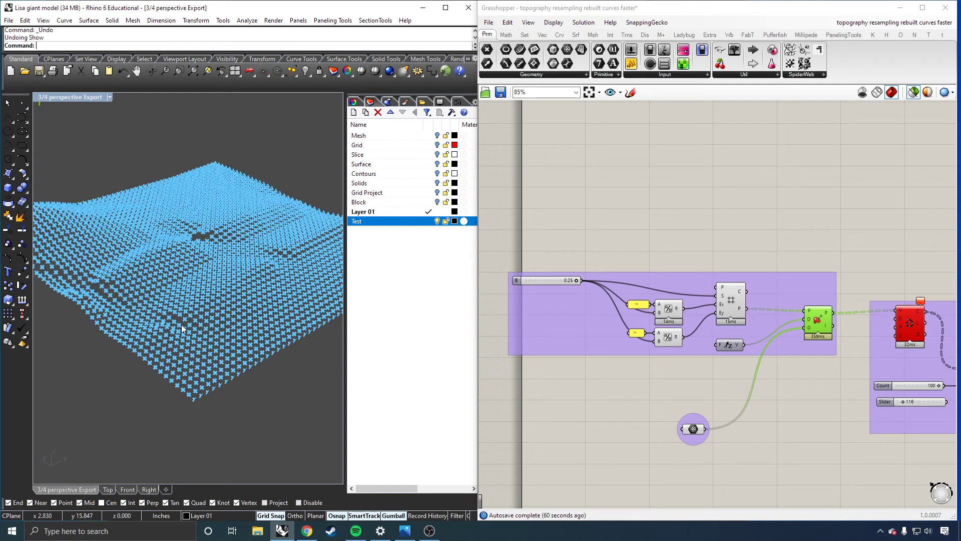
right_click(816, 323)
click(842, 365)
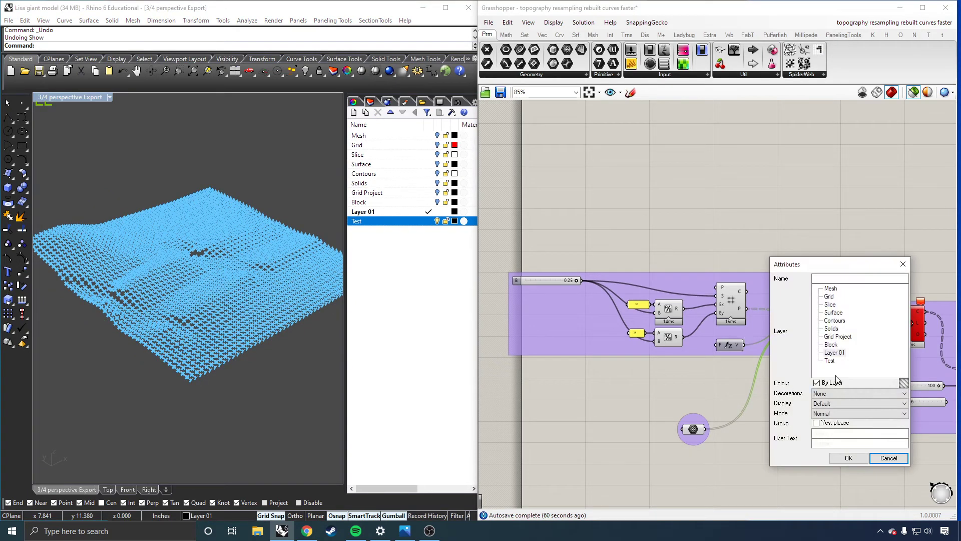
click(830, 360)
click(848, 458)
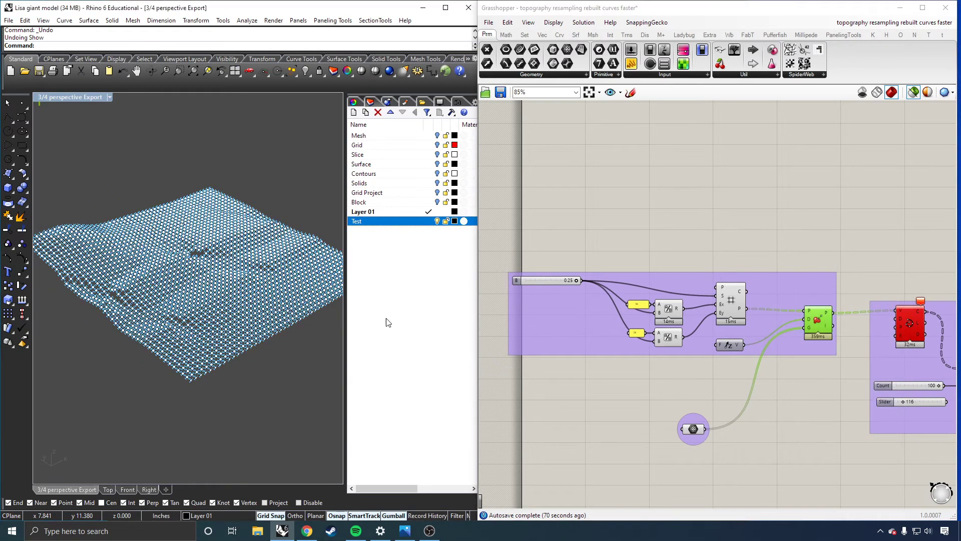
click(782, 212)
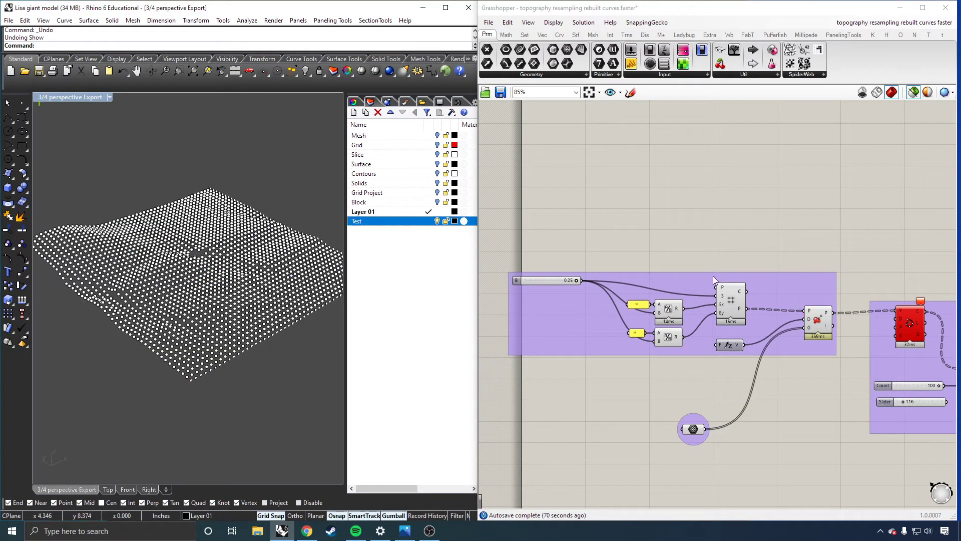
Preview the projected points, the flat square grid and the interpolated curves together against the baked points.
click(814, 323)
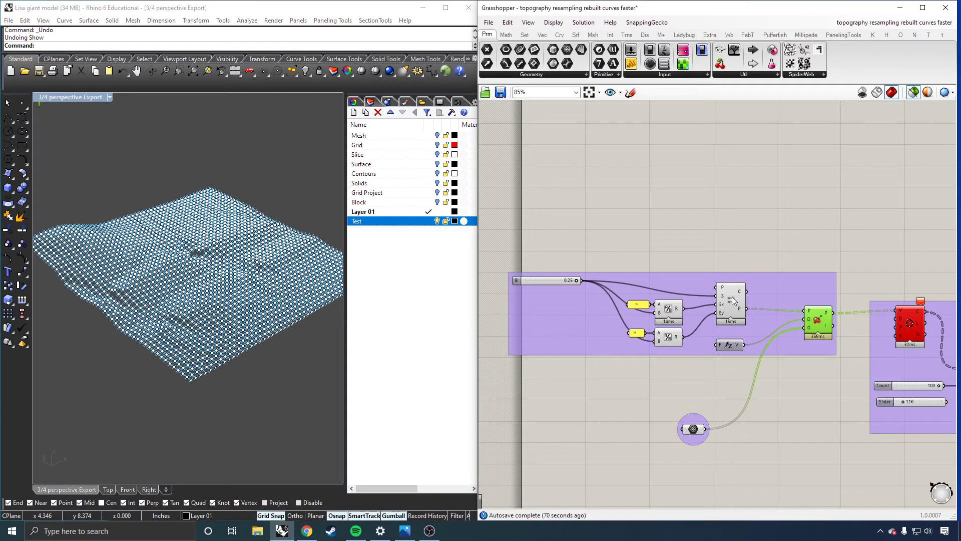
shift+click(731, 300)
shift+click(915, 324)
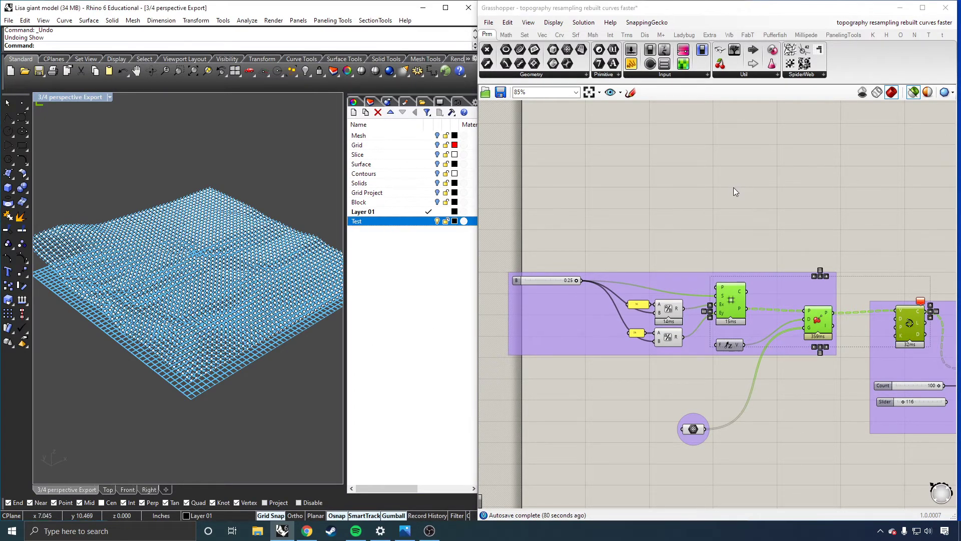
click(733, 201)
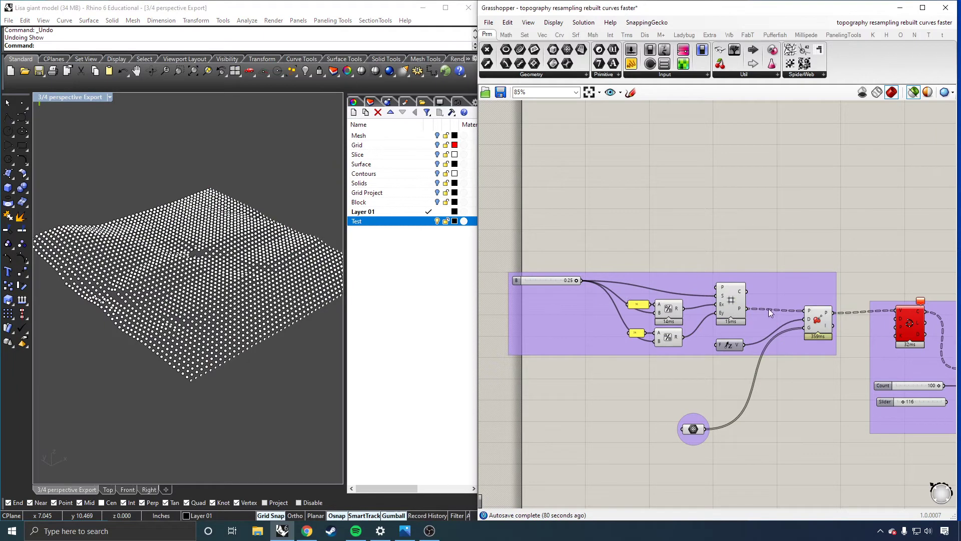
Toggle the visibility of the Test and Grid layers to compare the baked points with the baked grid.
click(437, 221)
click(437, 221)
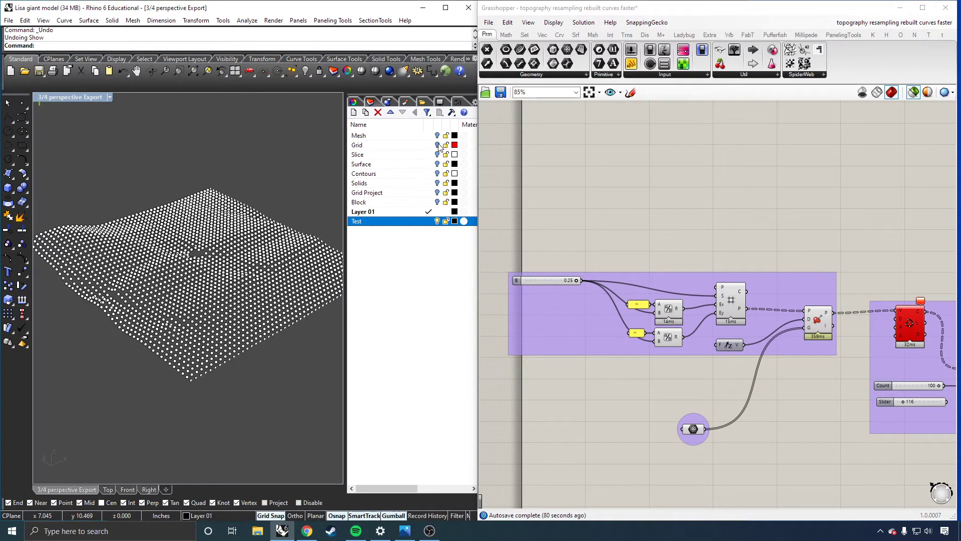
click(438, 145)
click(437, 145)
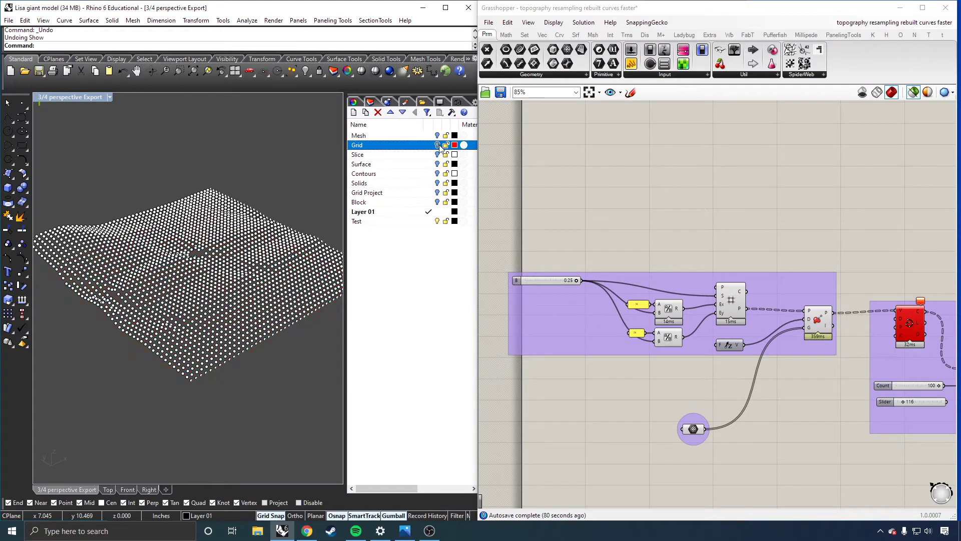
Make Layer 01 the current layer and hide the Test layer.
click(431, 221)
click(428, 211)
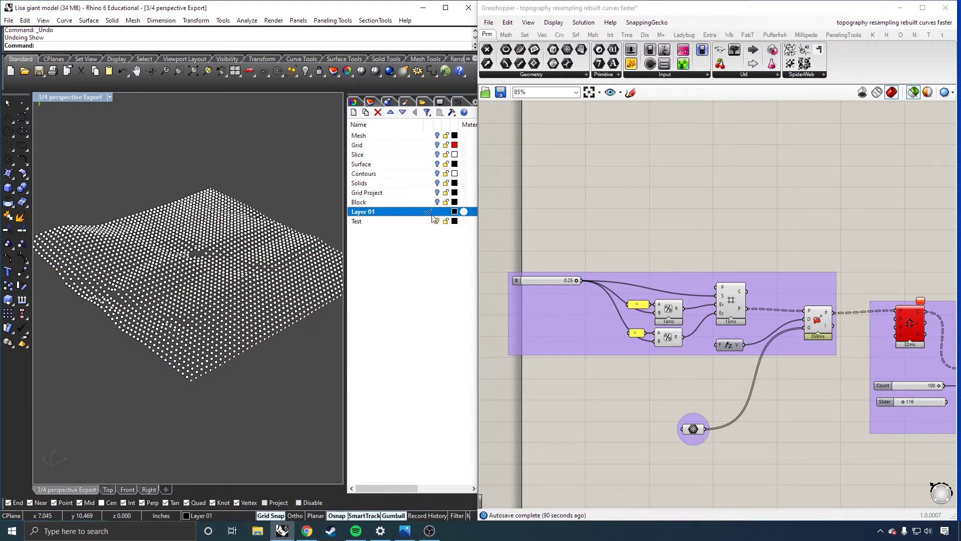
click(437, 221)
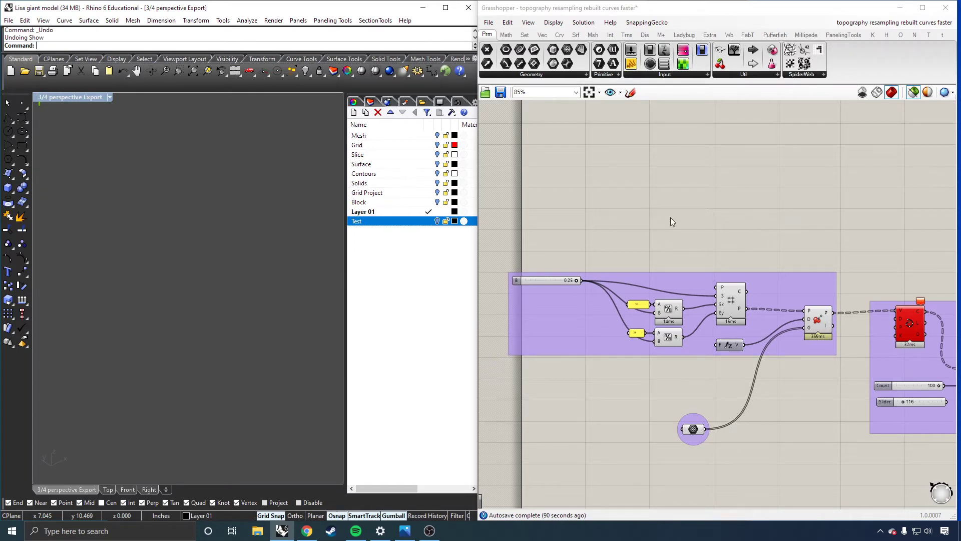
Toggle the visibility of the Block, Grid Project and Solids layers to check what each one holds.
scroll(654, 284, down, 5)
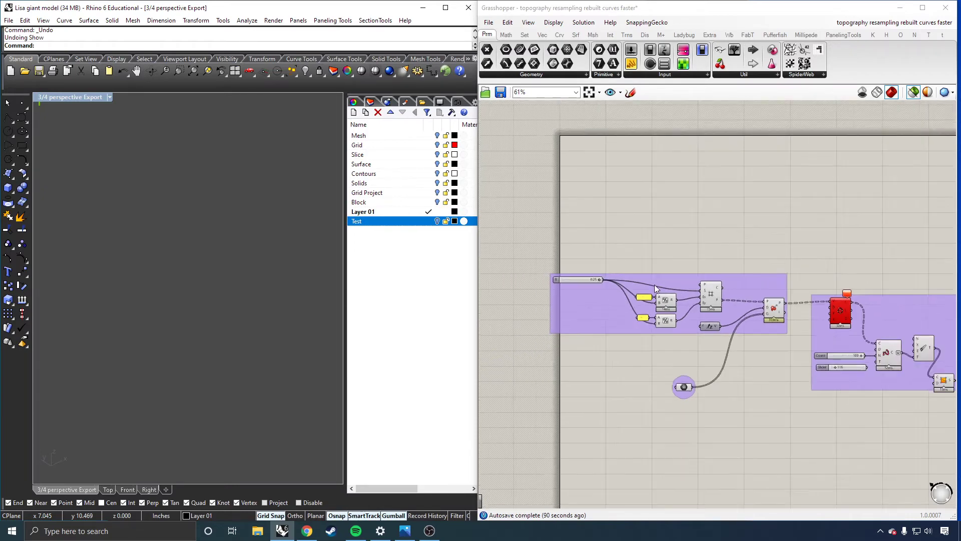
scroll(820, 336, up, 5)
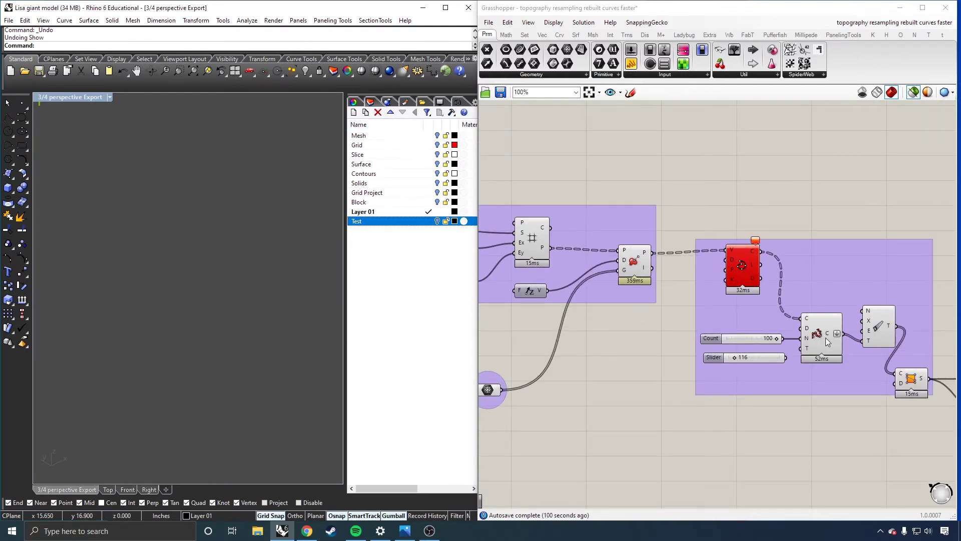
click(438, 200)
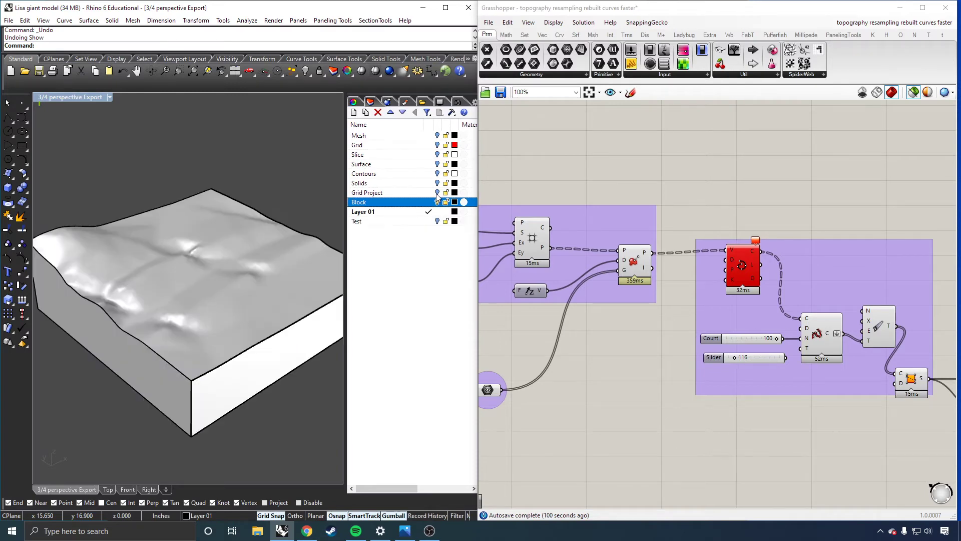
click(436, 196)
click(437, 193)
click(437, 202)
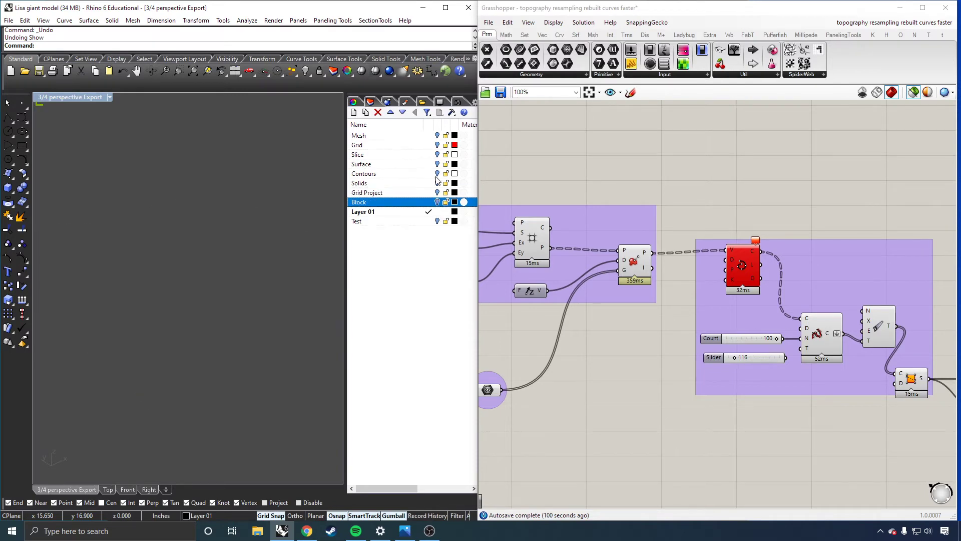
click(437, 183)
click(437, 183)
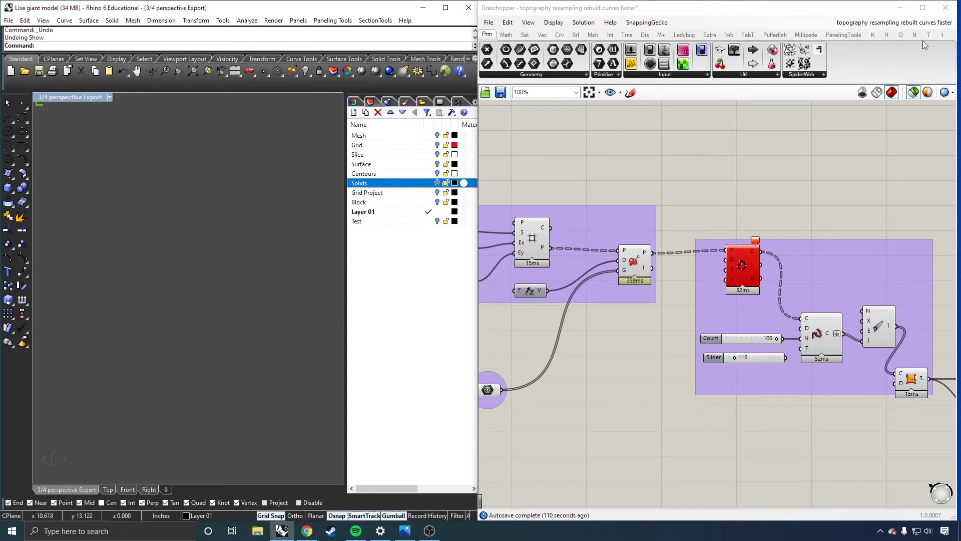
Maximize Rhino, minimize Grasshopper and turn on the Mesh layer to view the original terrain mesh.
click(445, 8)
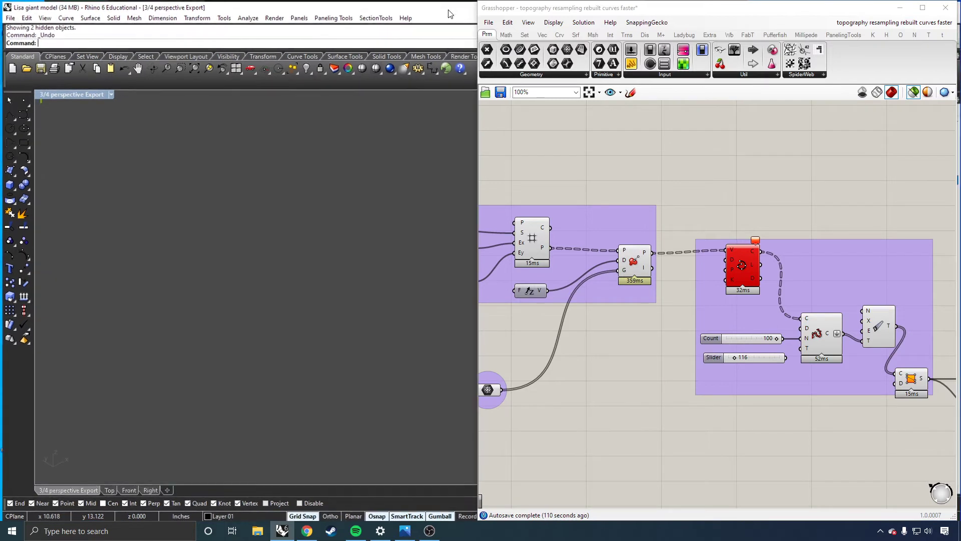
click(898, 7)
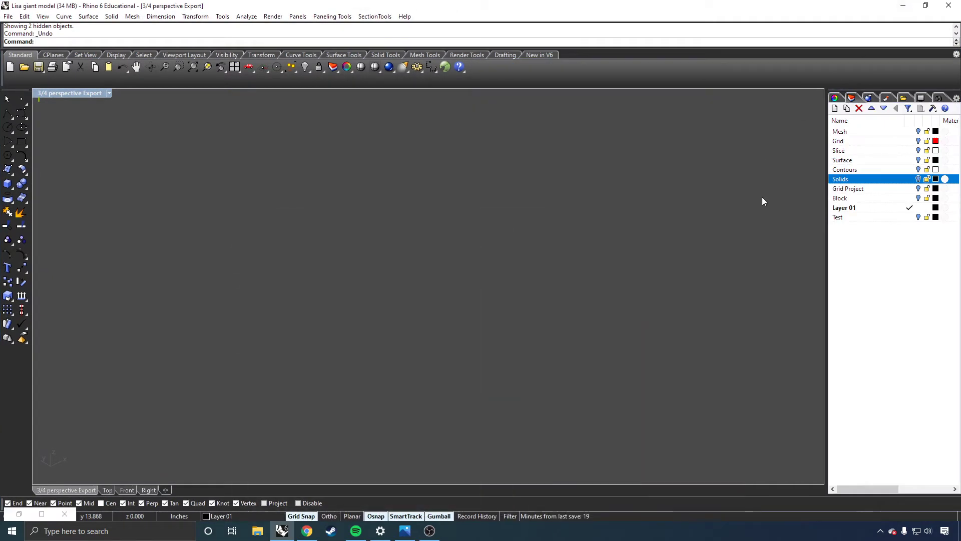
click(917, 131)
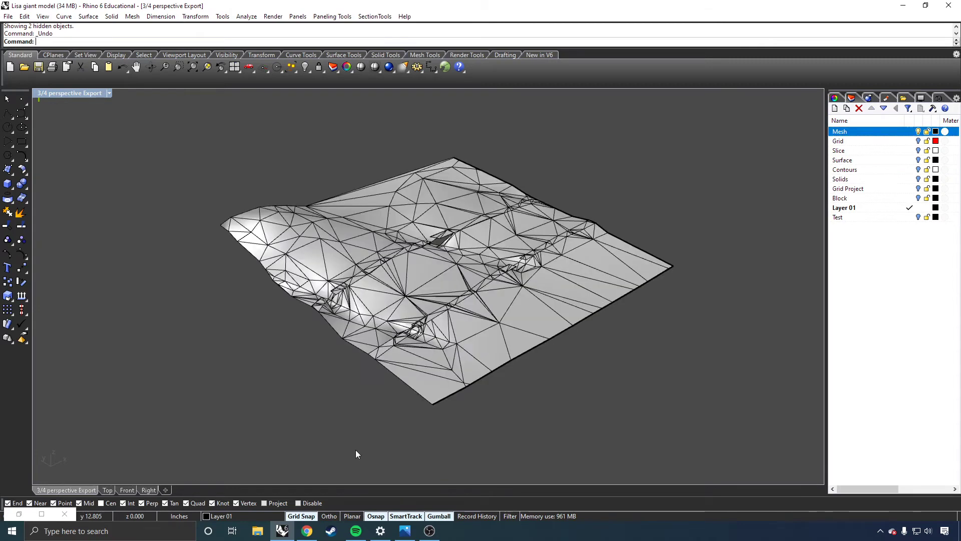
right_drag(377, 411, 386, 411)
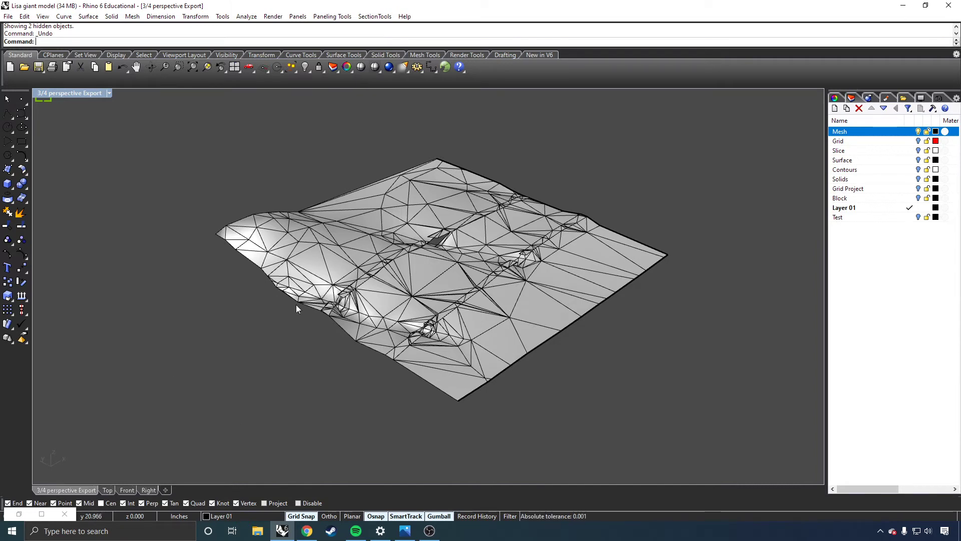
Open the list of named views and check the lock option of the 3/4 perspective Export view.
click(956, 99)
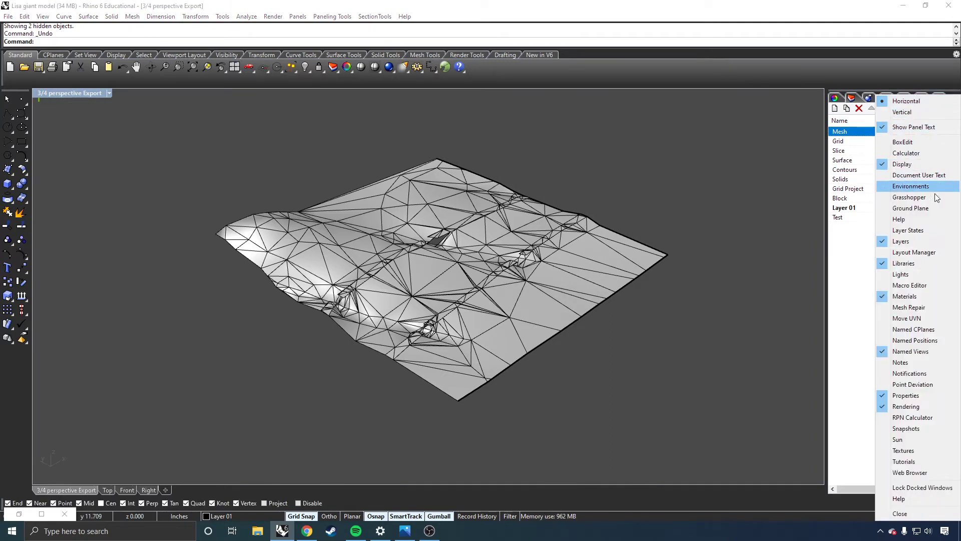
click(906, 353)
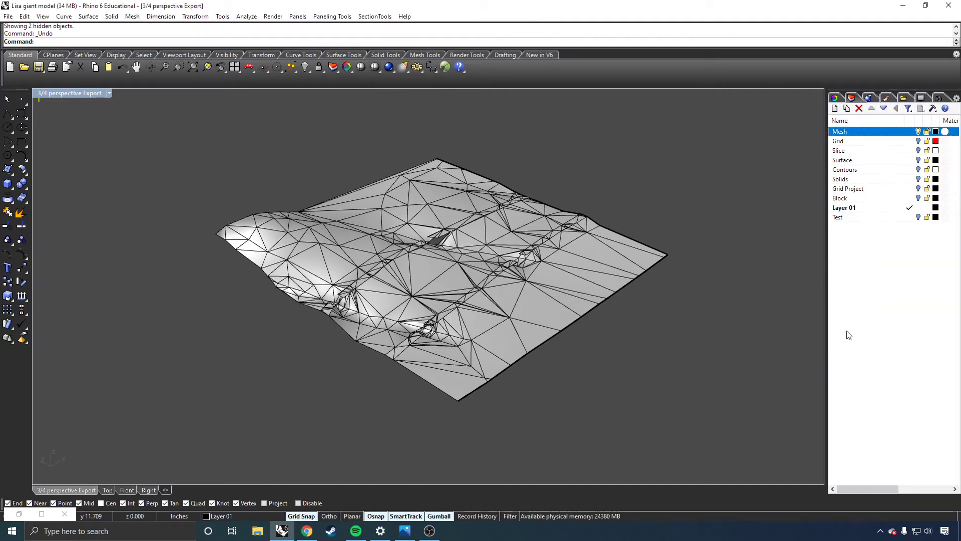
click(938, 100)
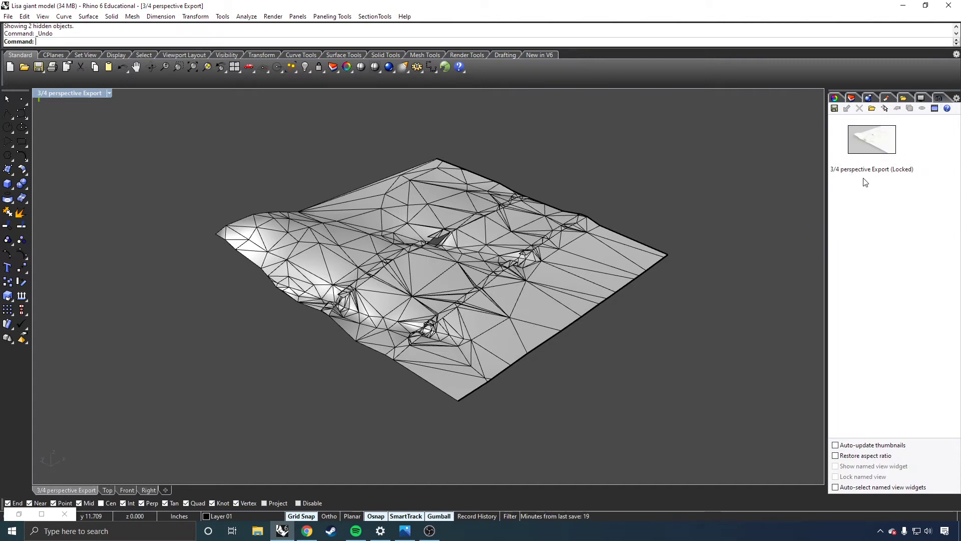
right_click(864, 142)
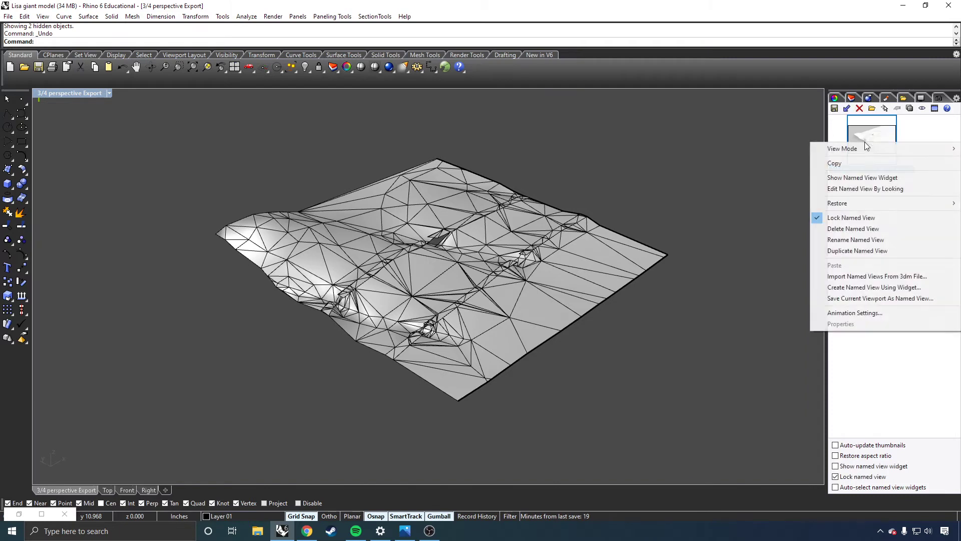
click(854, 218)
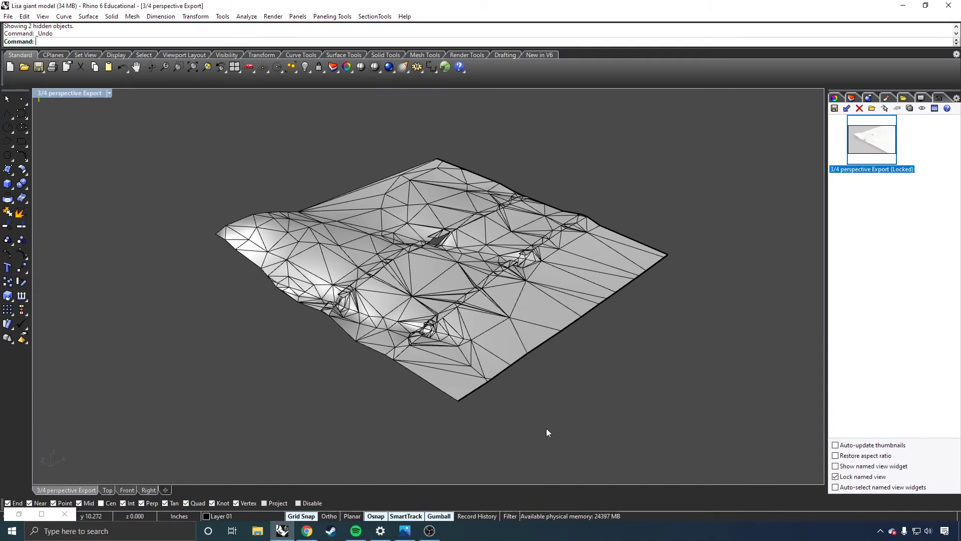
Frame the mesh in the perspective viewport and save it as a named view called Something New.
mouse_move(580, 282)
right_down()
mouse_move(575, 297)
mouse_move(575, 286)
right_up()
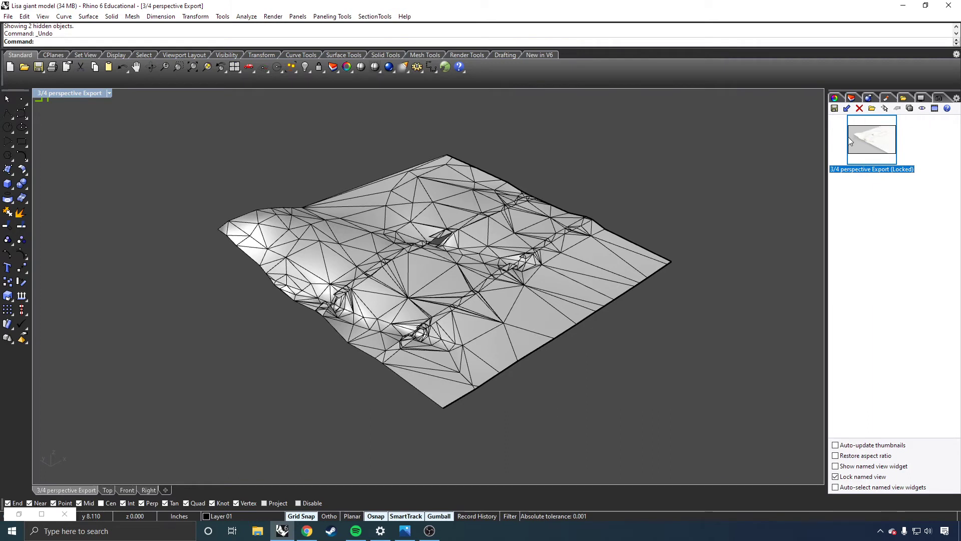
click(834, 109)
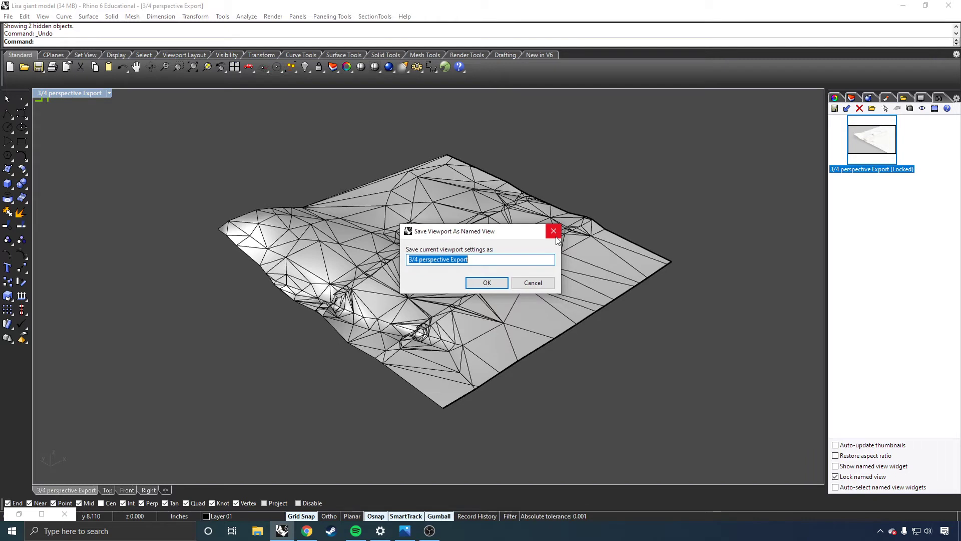
text(S)
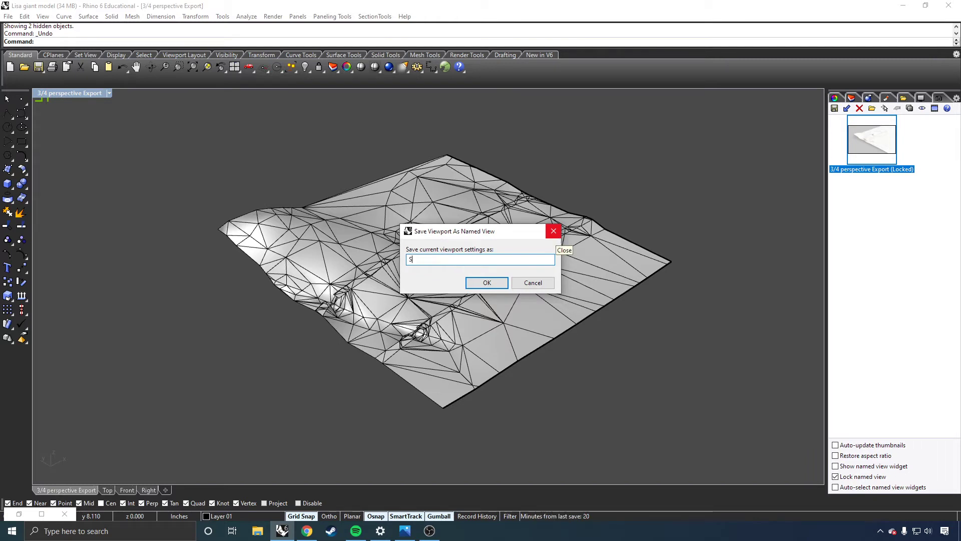
text(omething New)
key(Return)
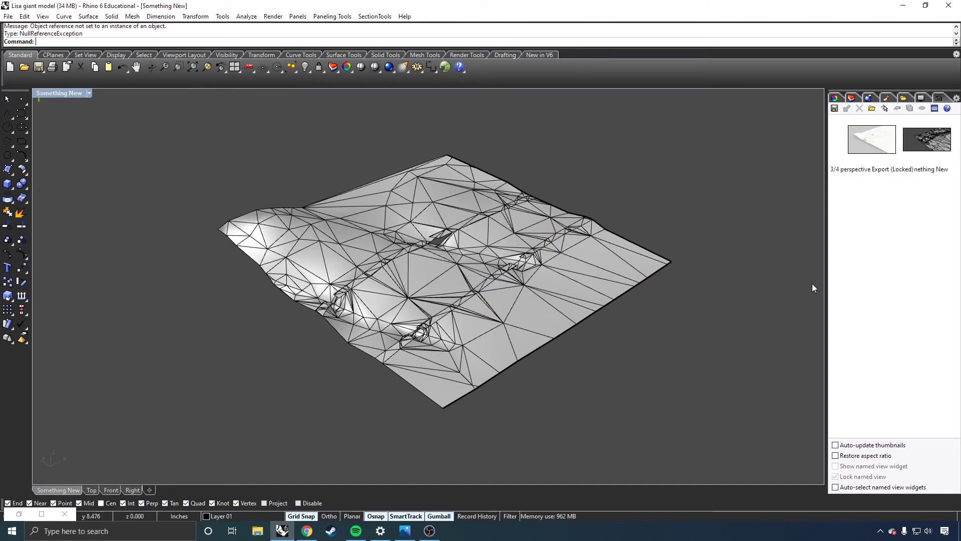
Orbit and zoom the mesh away from the saved angle, and restore the Something New view to the current viewport.
click(911, 144)
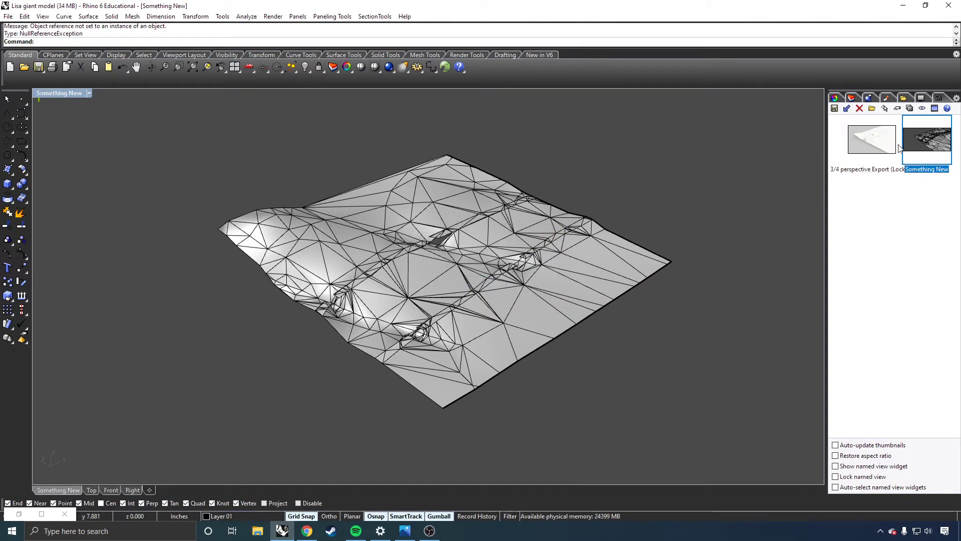
right_drag(711, 321, 653, 283)
scroll(586, 274, down, 9)
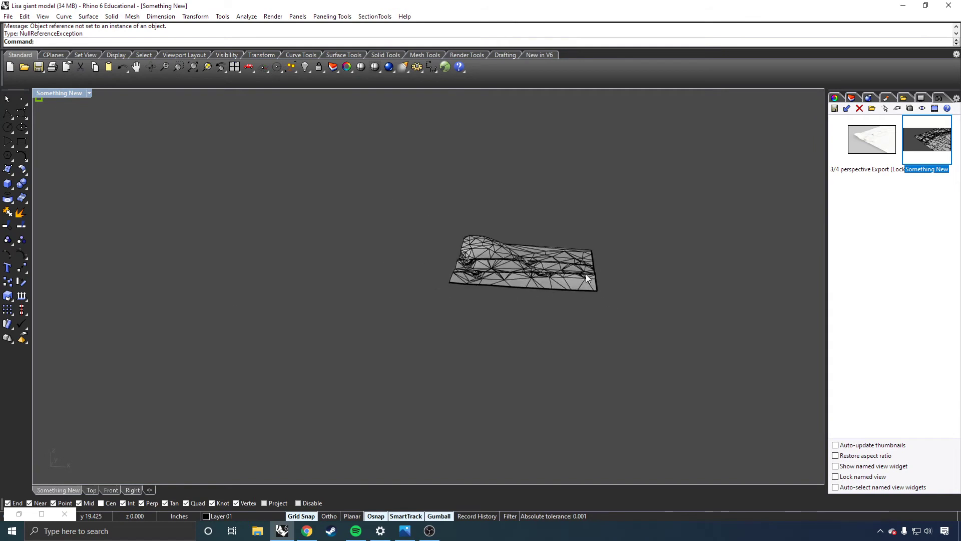
scroll(613, 262, up, 6)
right_click(932, 141)
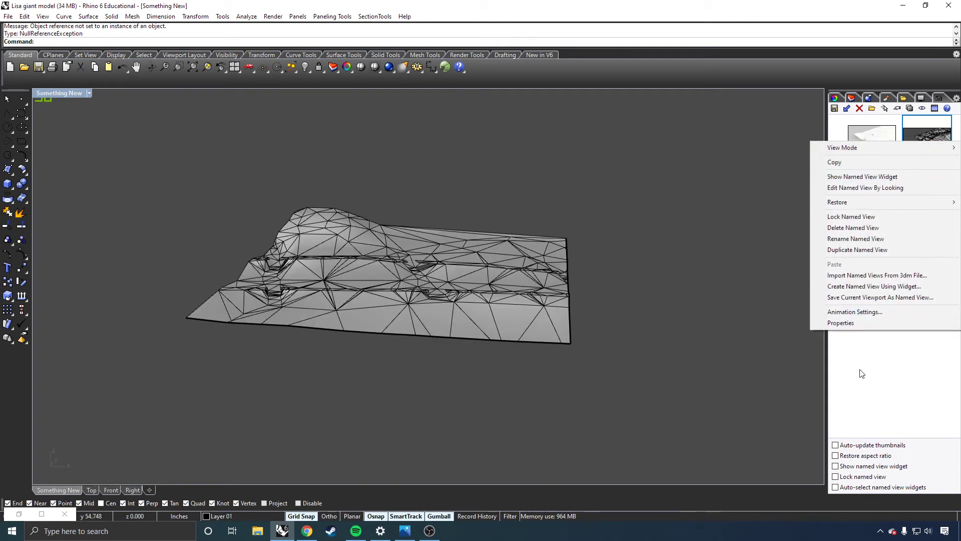
click(860, 370)
click(930, 161)
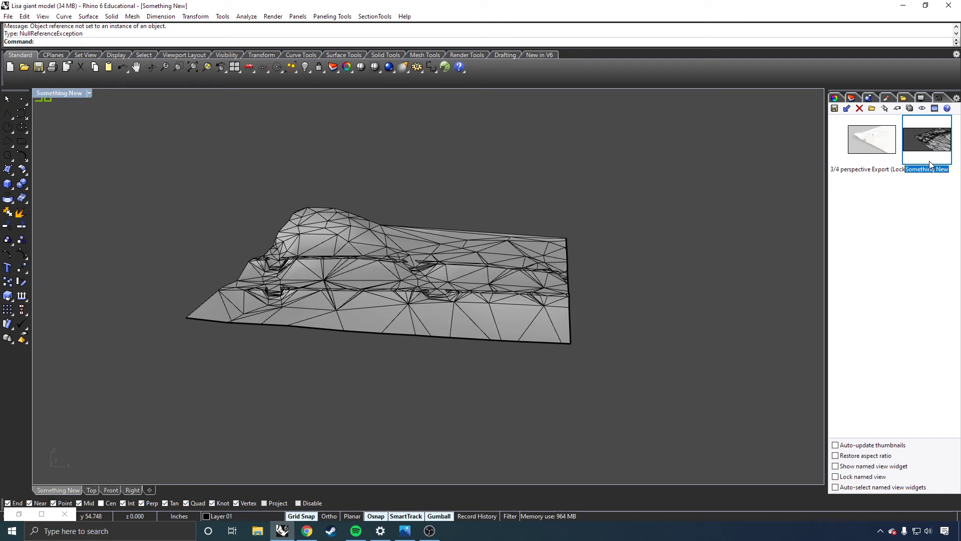
click(847, 110)
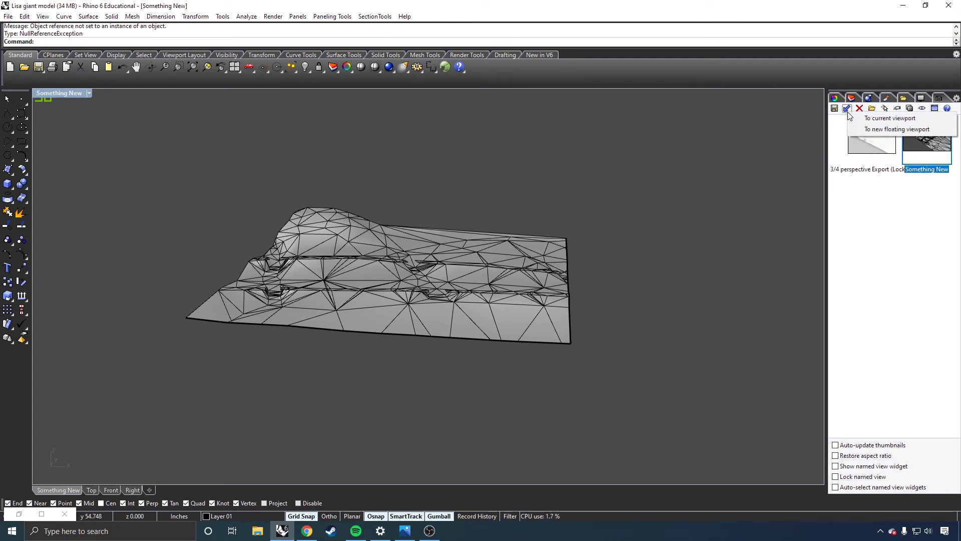
click(877, 120)
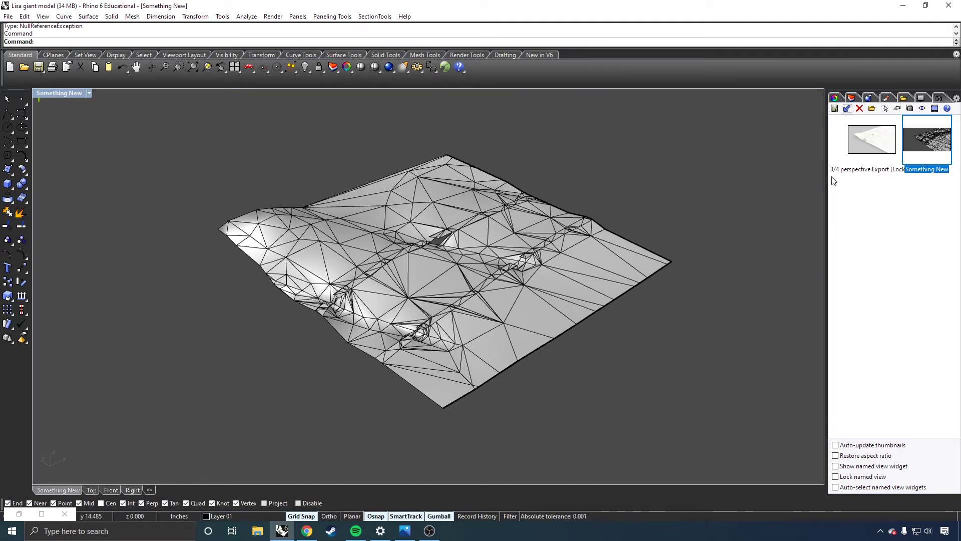
Restore the 3/4 perspective Export view in the current viewport for comparison and switch back to Something New.
click(877, 132)
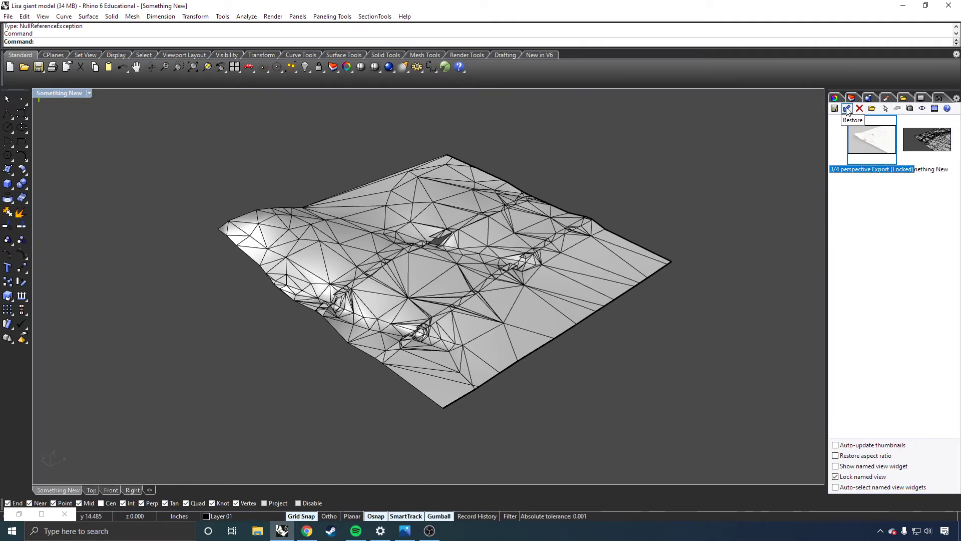
click(847, 109)
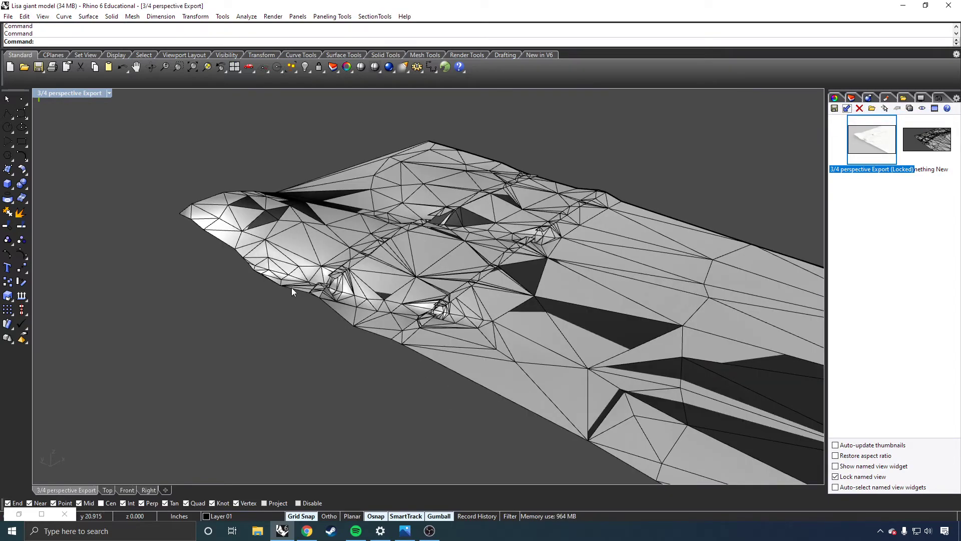
mouse_move(562, 292)
right_down()
mouse_move(518, 289)
mouse_move(568, 290)
right_up()
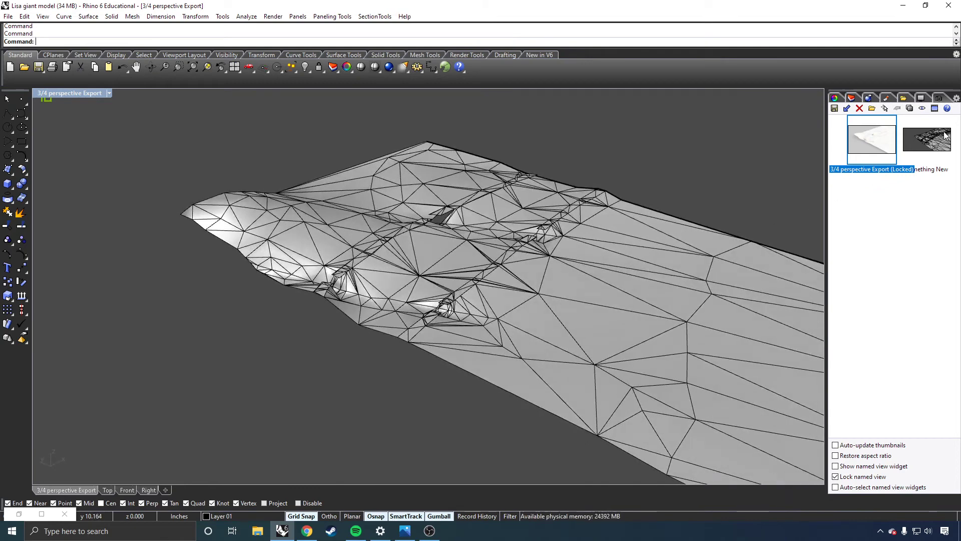
click(926, 139)
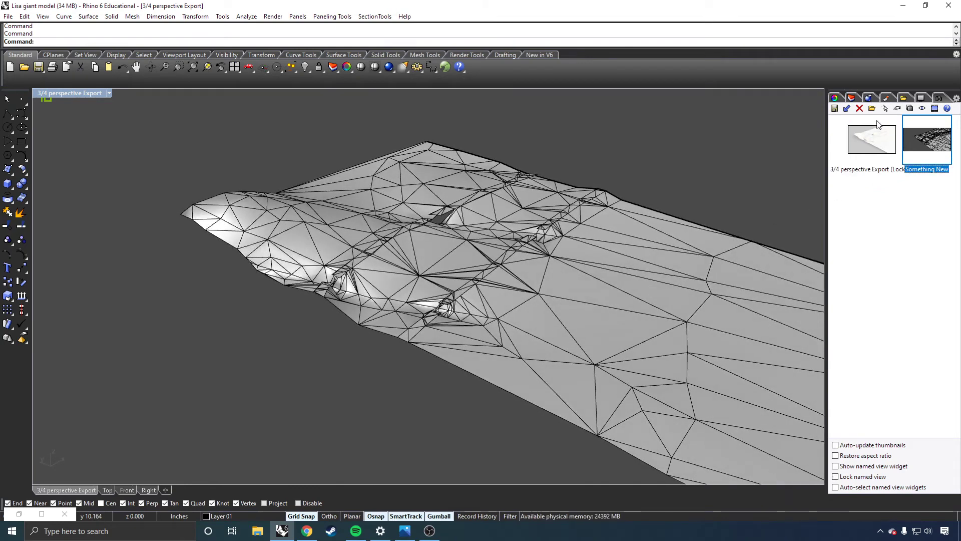
click(847, 109)
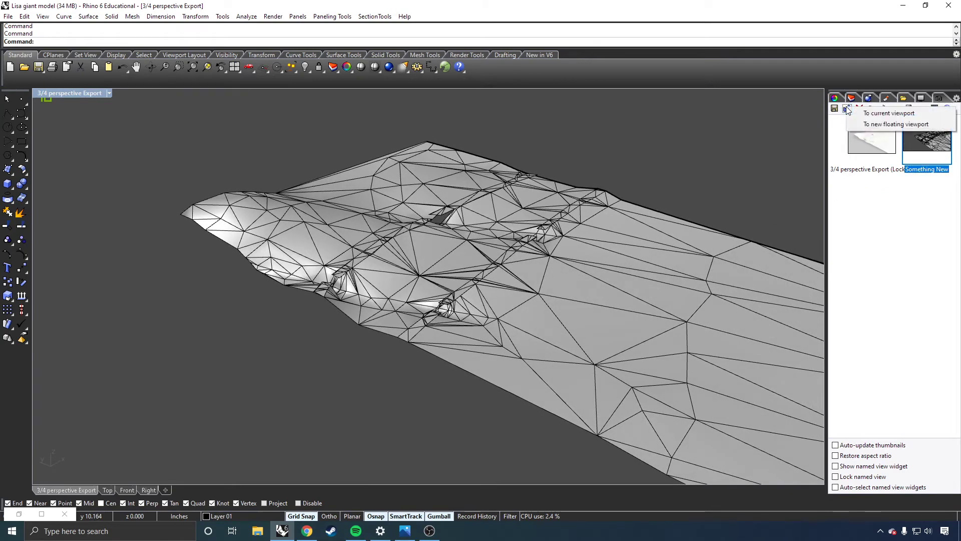
click(885, 114)
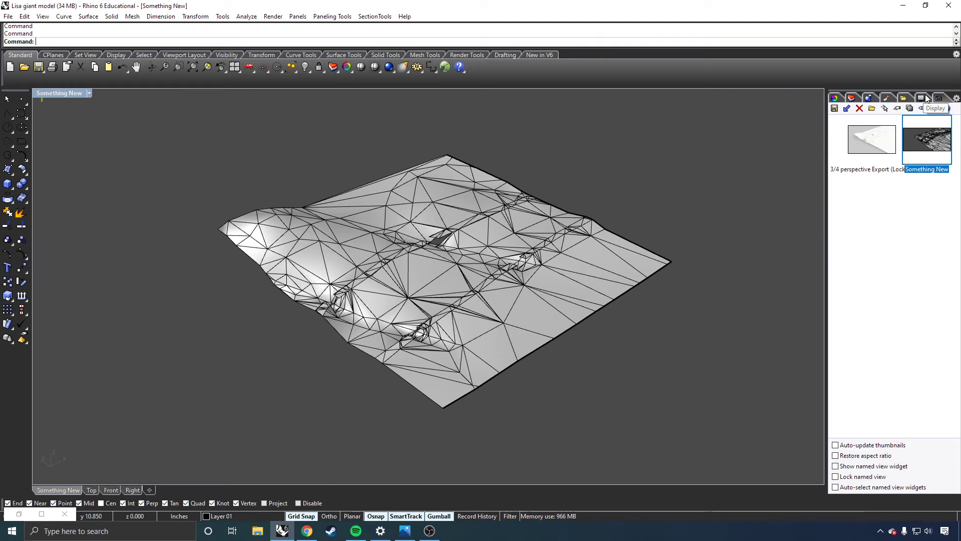
Turn on the Grid layer to show the flat red grid beneath the terrain mesh.
click(851, 98)
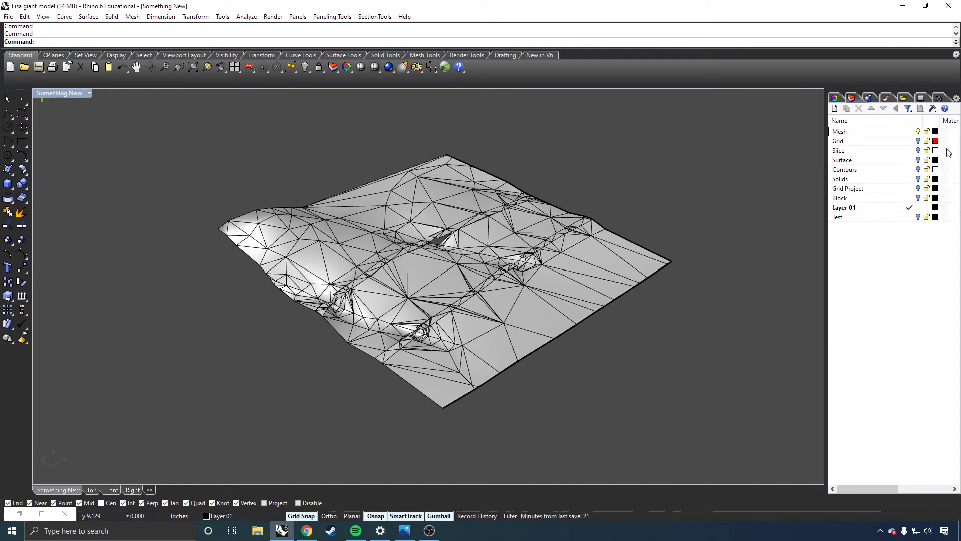
click(918, 141)
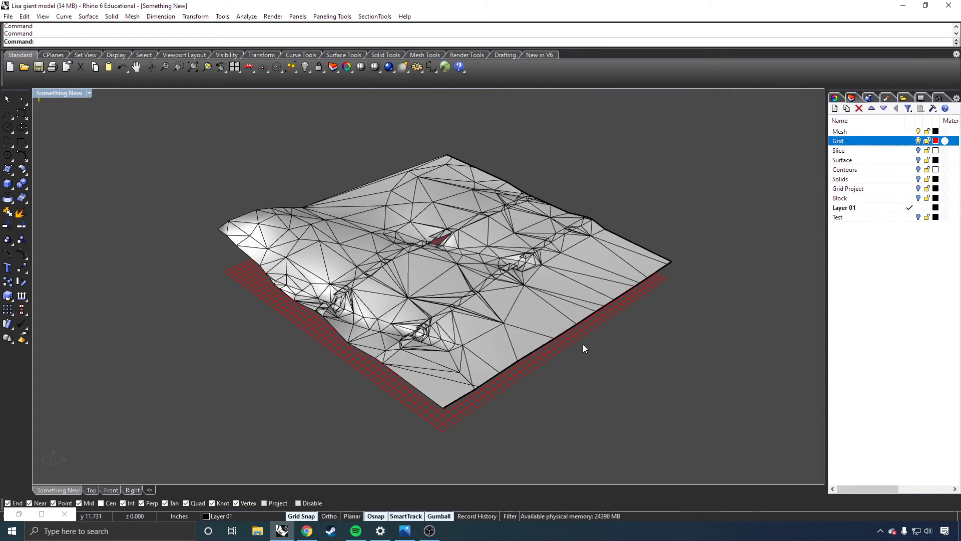
scroll(584, 349, down, 1)
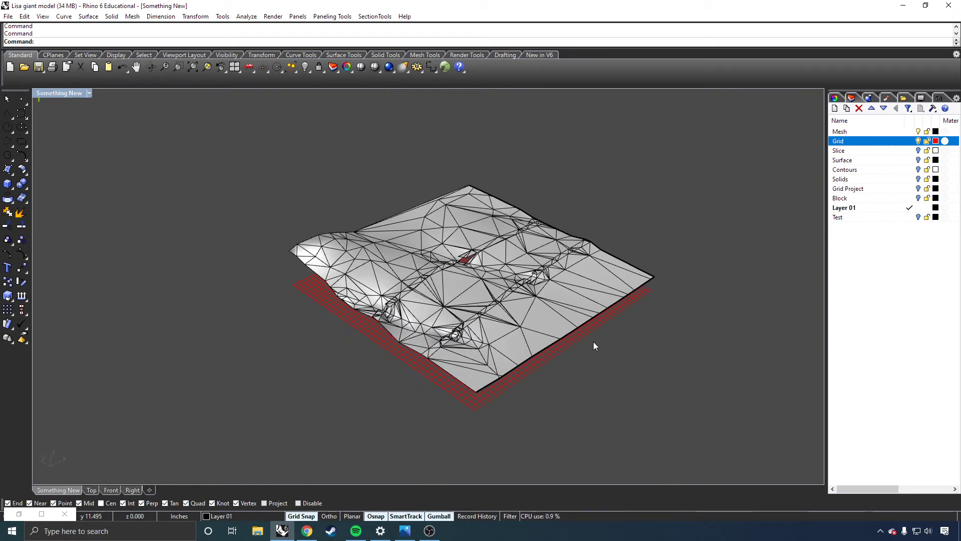
Hide the Grid and Mesh layers to isolate the Slice curves, and replace them with the Surface layer.
scroll(594, 345, up, 1)
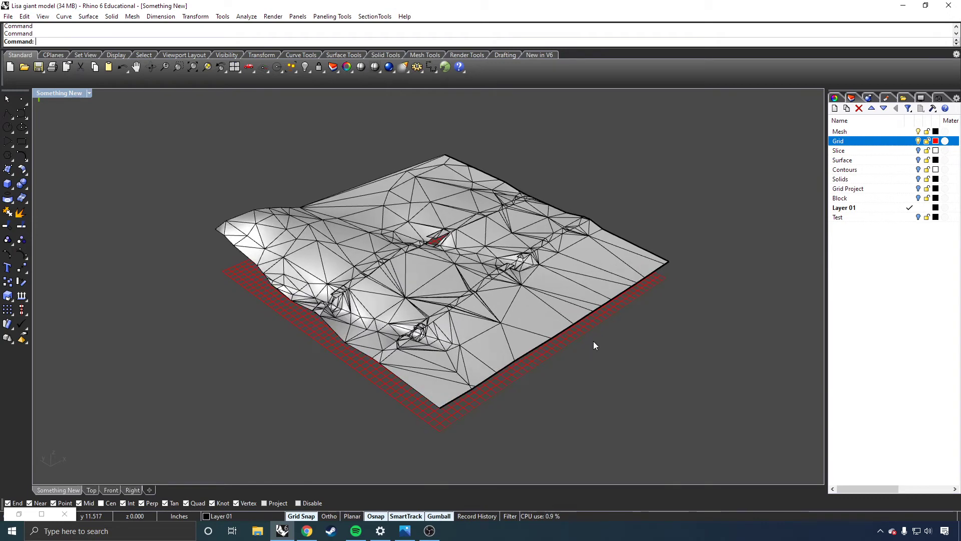
click(918, 142)
click(918, 150)
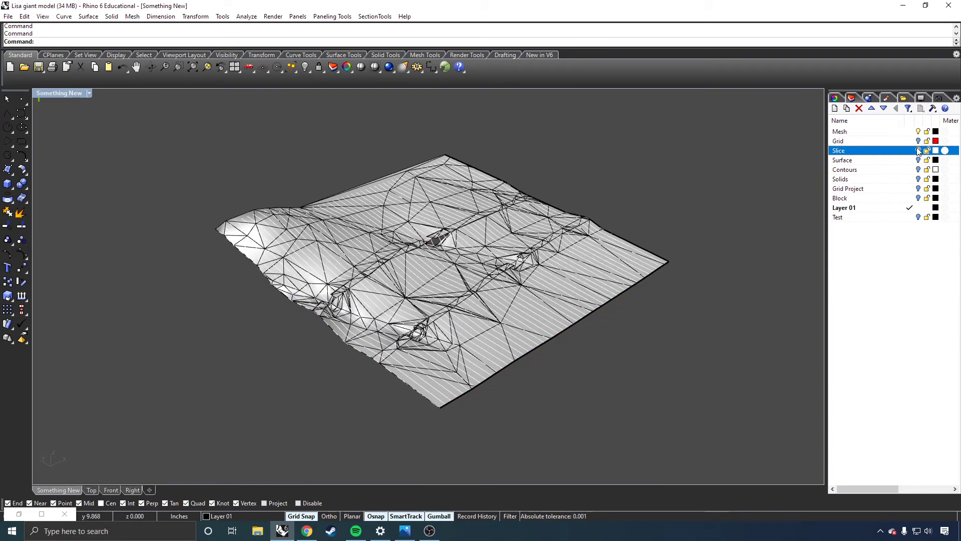
click(918, 132)
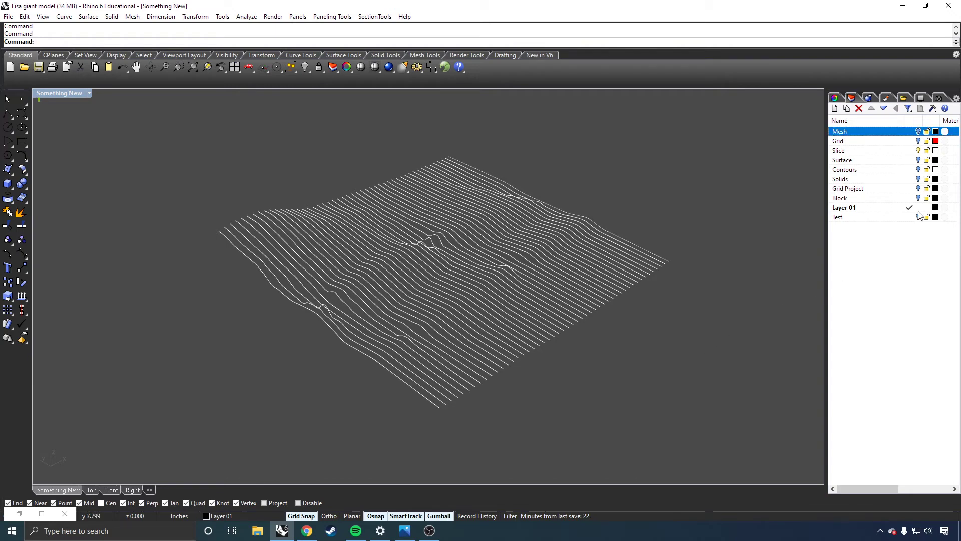
click(919, 151)
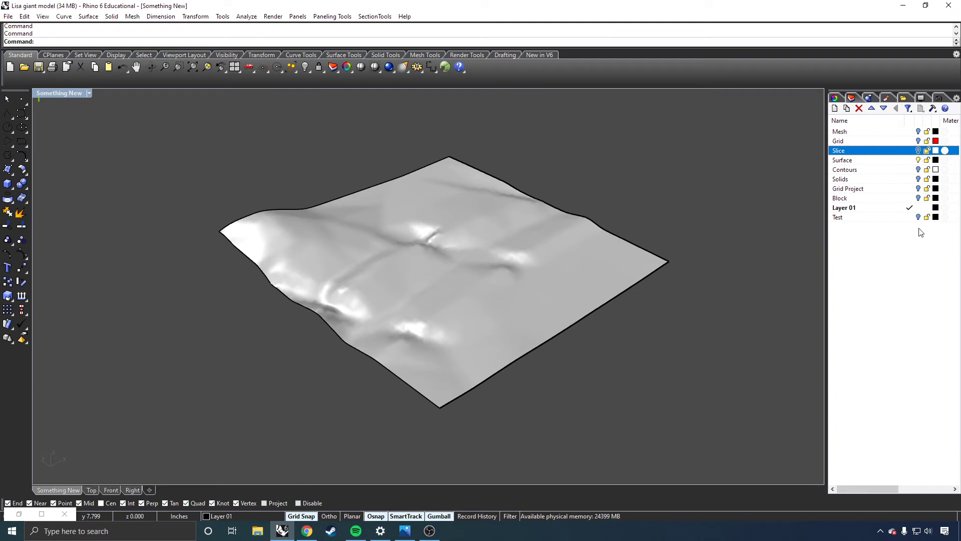
Overlay the Contours layer on the terrain surface, and switch from the Surface layer to the Solids layer.
click(919, 170)
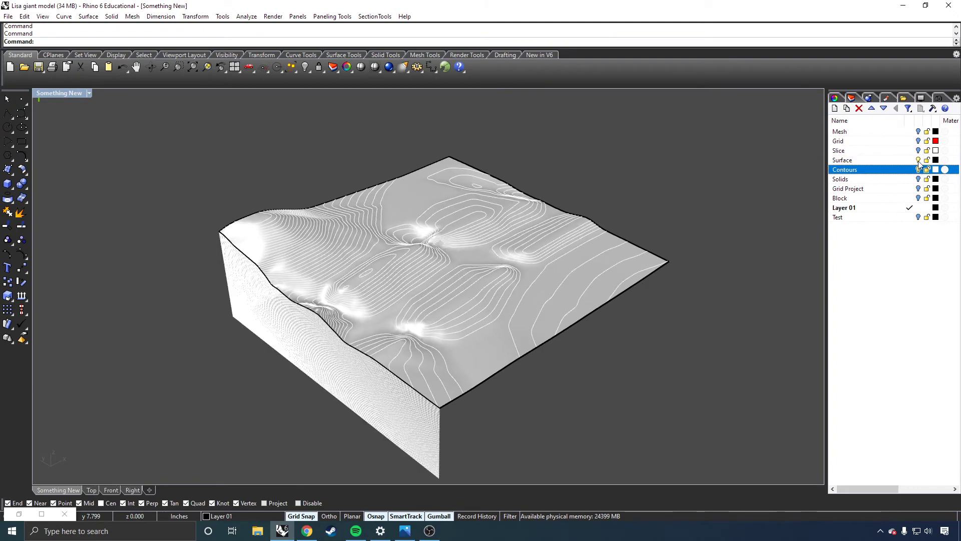
click(918, 160)
click(918, 179)
click(918, 169)
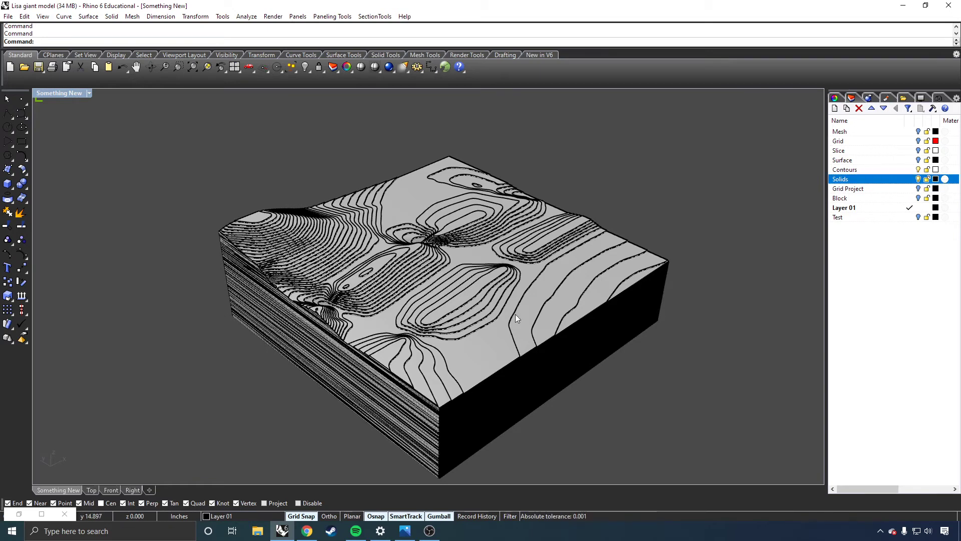
Turn off the Solids and Contours layers, restore the Surface layer, and briefly overlay the Slice curves for comparison.
click(917, 179)
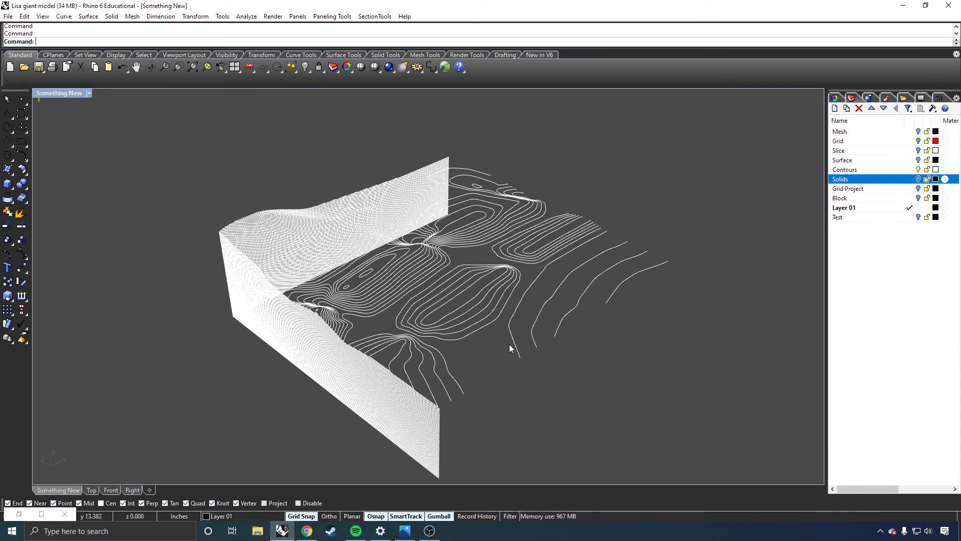
click(918, 160)
click(917, 169)
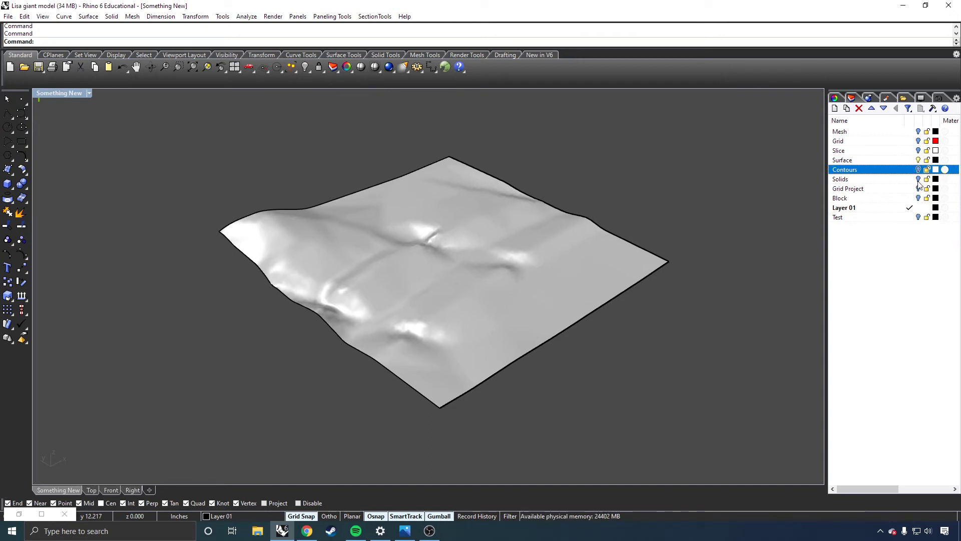
click(918, 150)
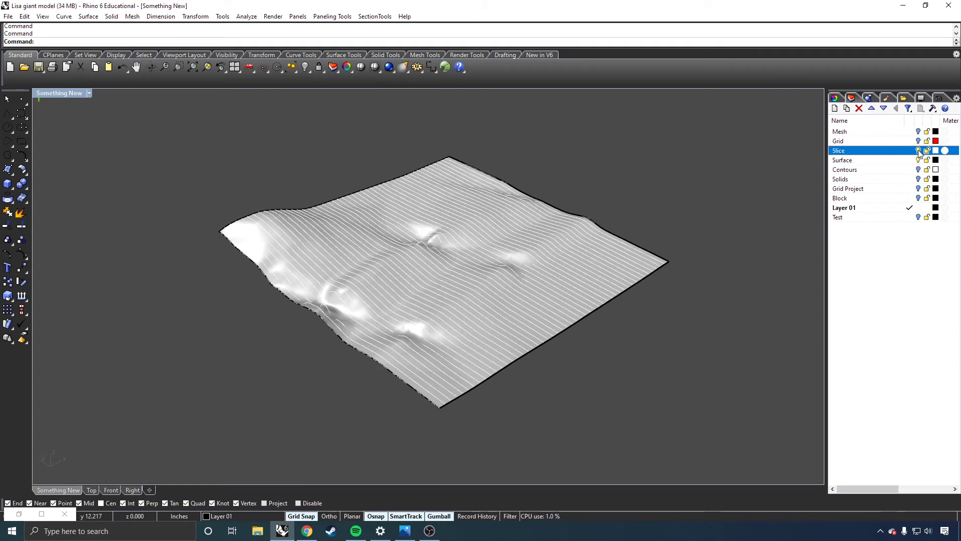
click(919, 151)
Turn on surface isocurves in the Shaded display settings, and briefly overlay the Slice layer to compare it with the isocurves.
click(922, 99)
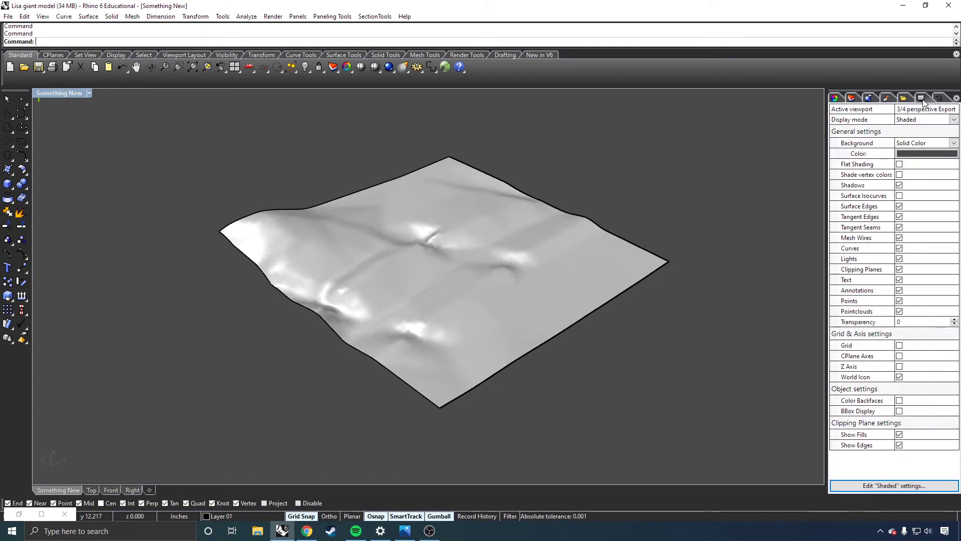
click(899, 196)
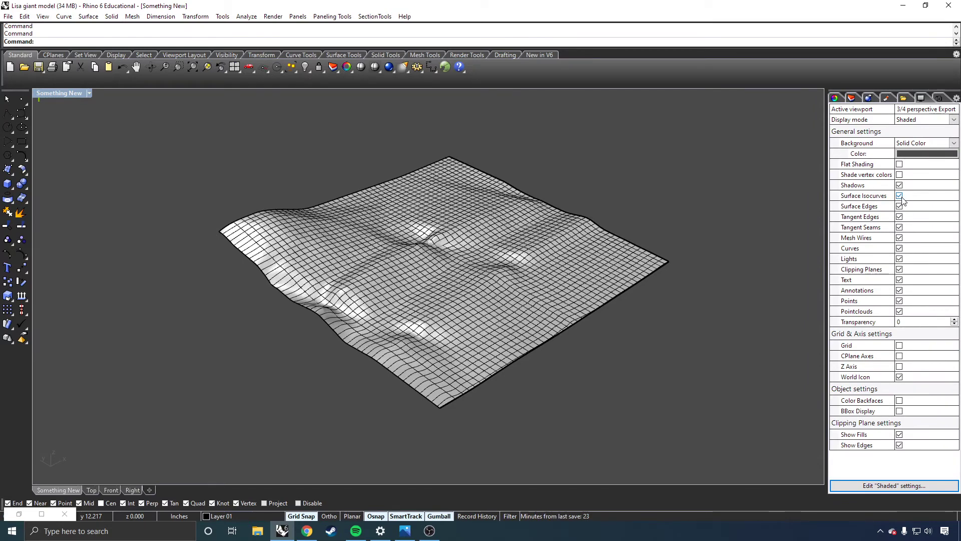
click(938, 98)
click(923, 98)
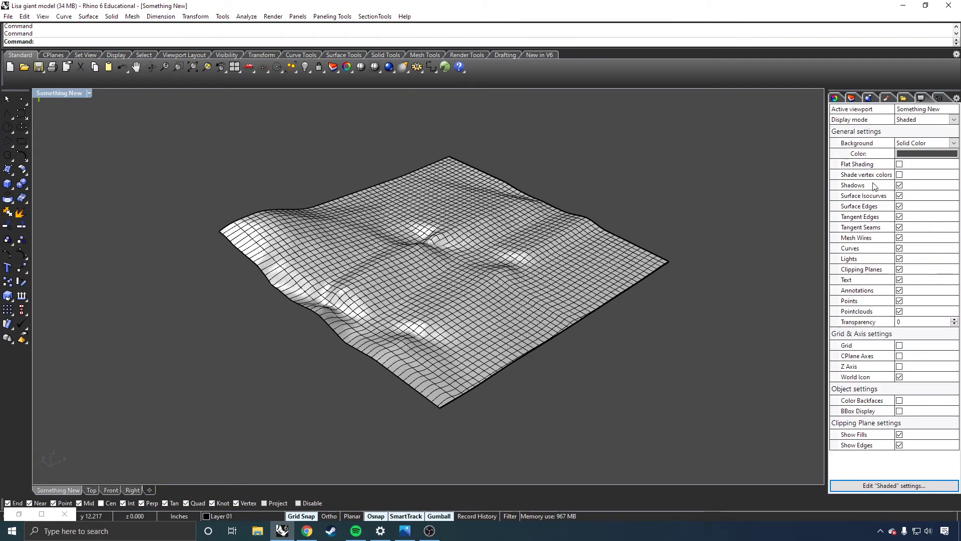
click(852, 97)
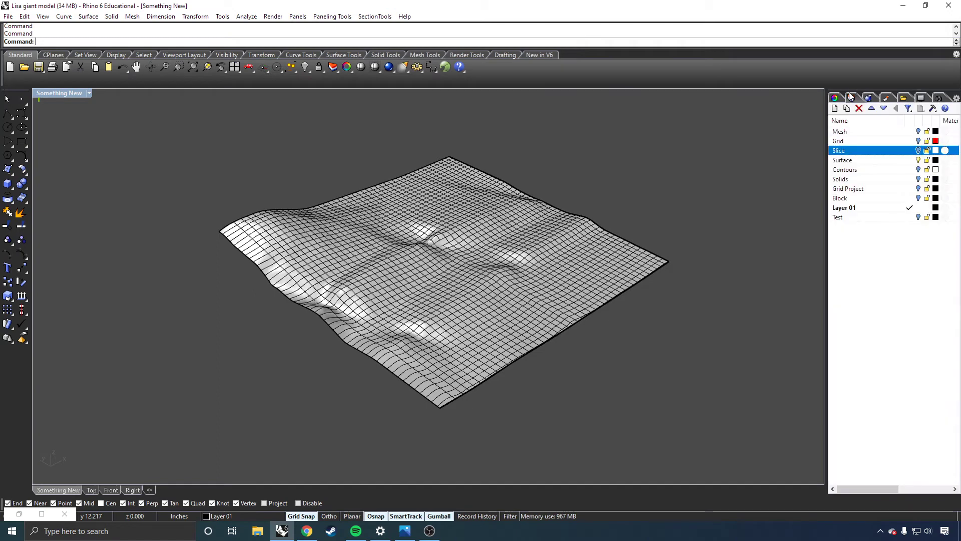
click(919, 150)
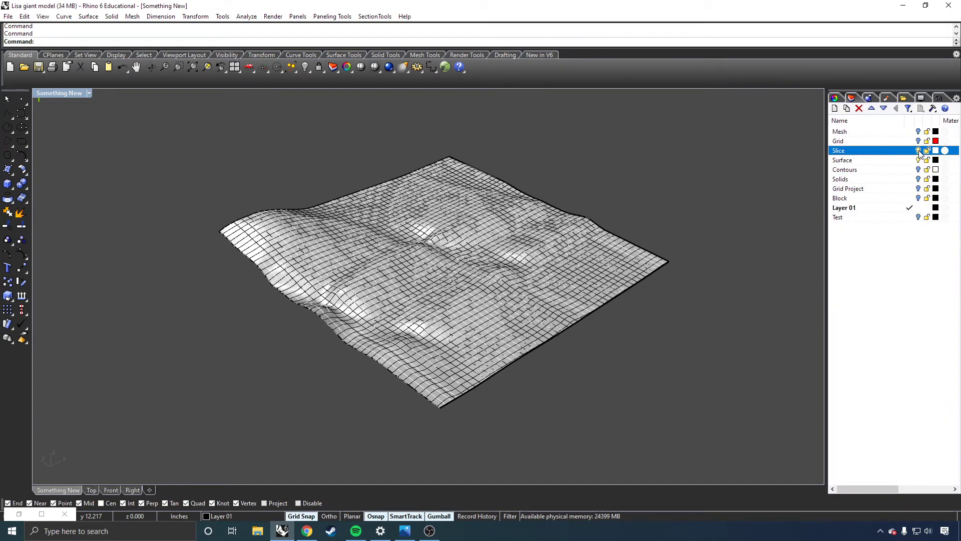
click(919, 150)
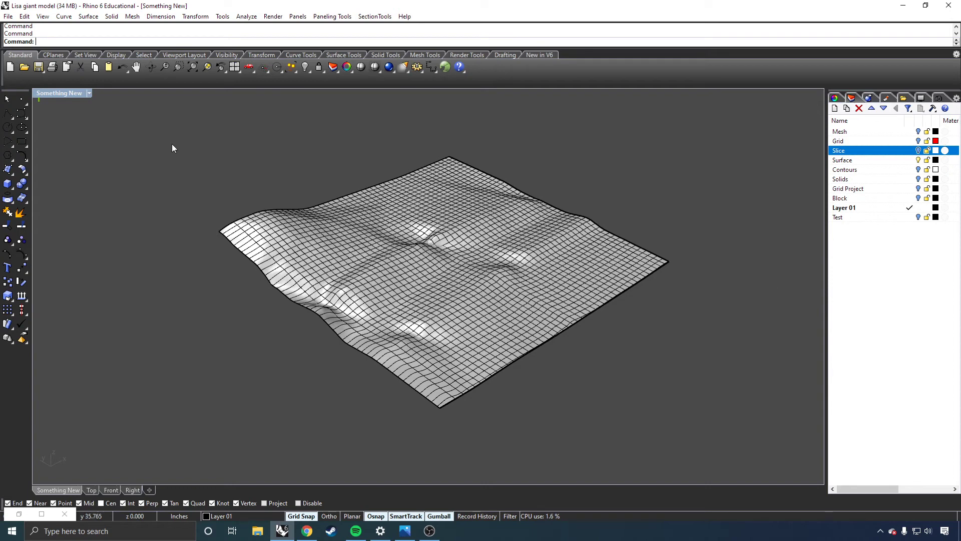
click(89, 92)
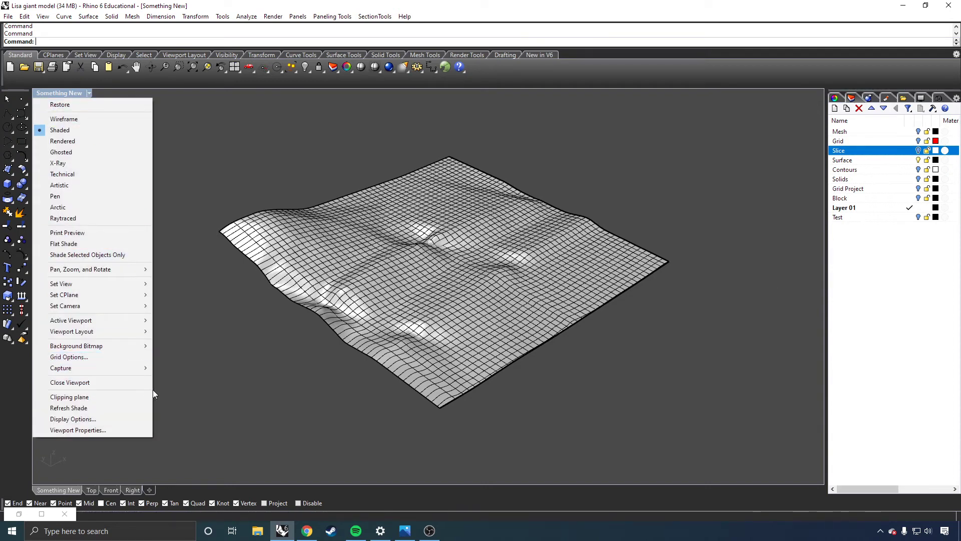
mouse_move(139, 368)
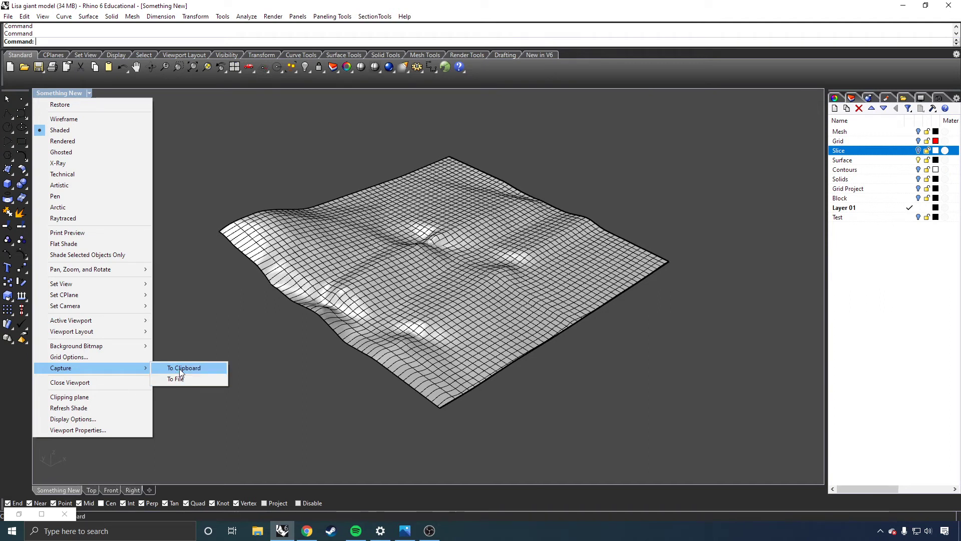
click(179, 369)
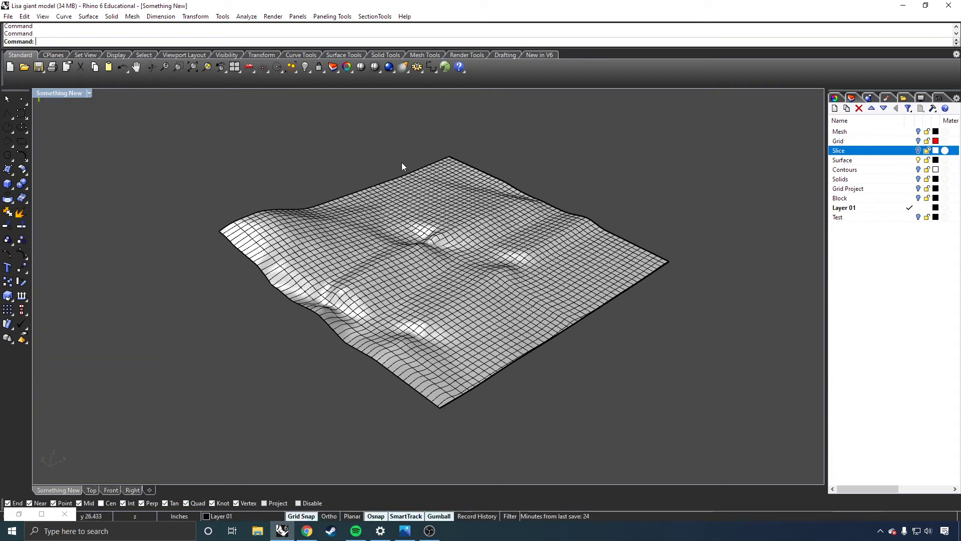
text(Capture)
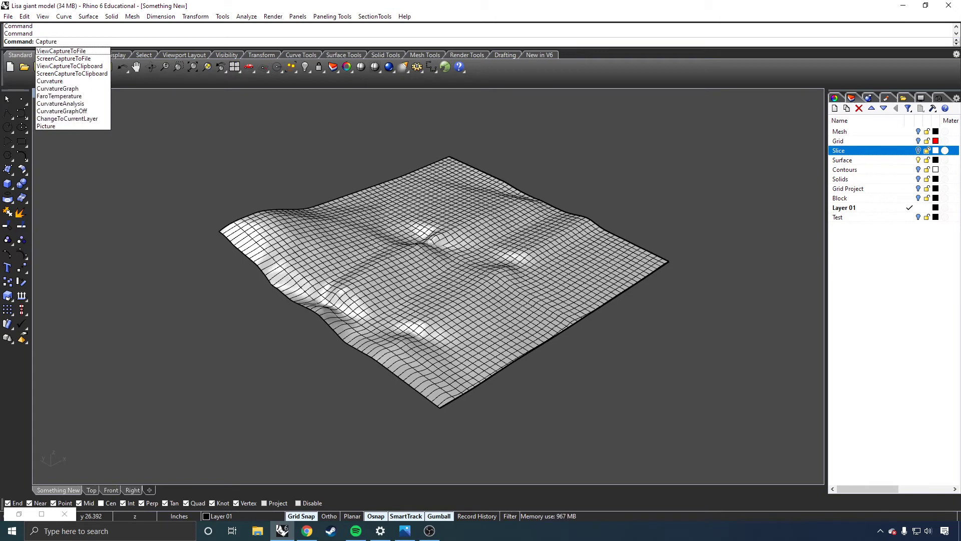
key(BackSpace)
key(BackSpace)
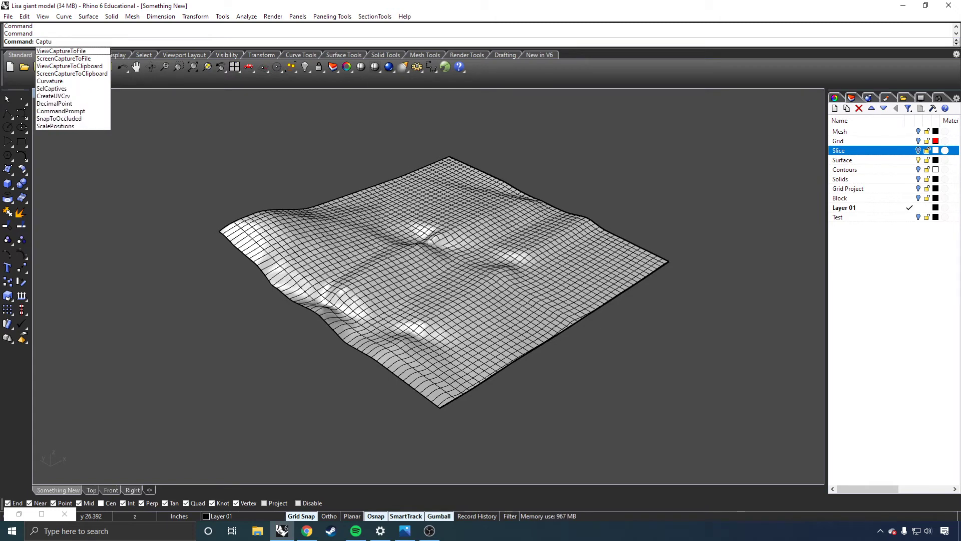
key(BackSpace)
key(BackSpace)
key(BackSpace)
key(BackSpace)
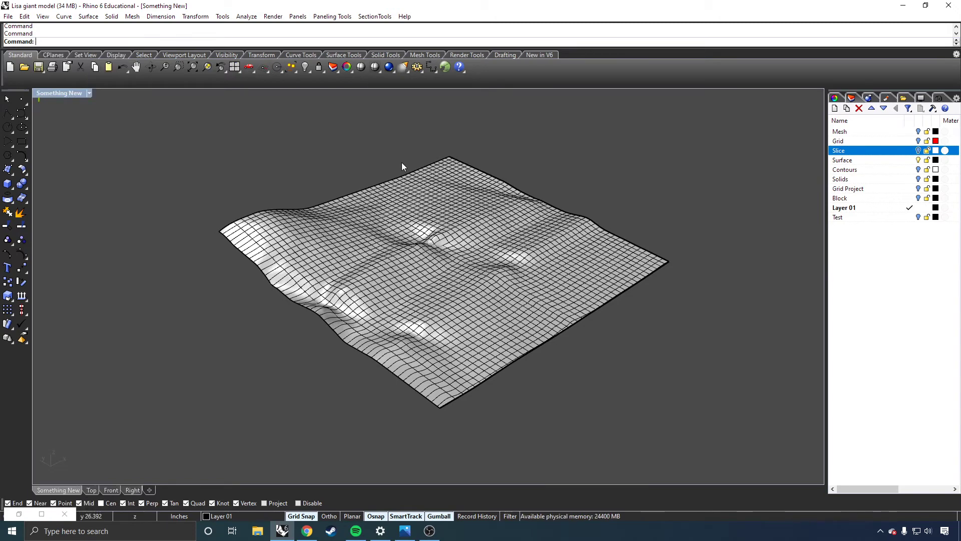
text(ViewCa)
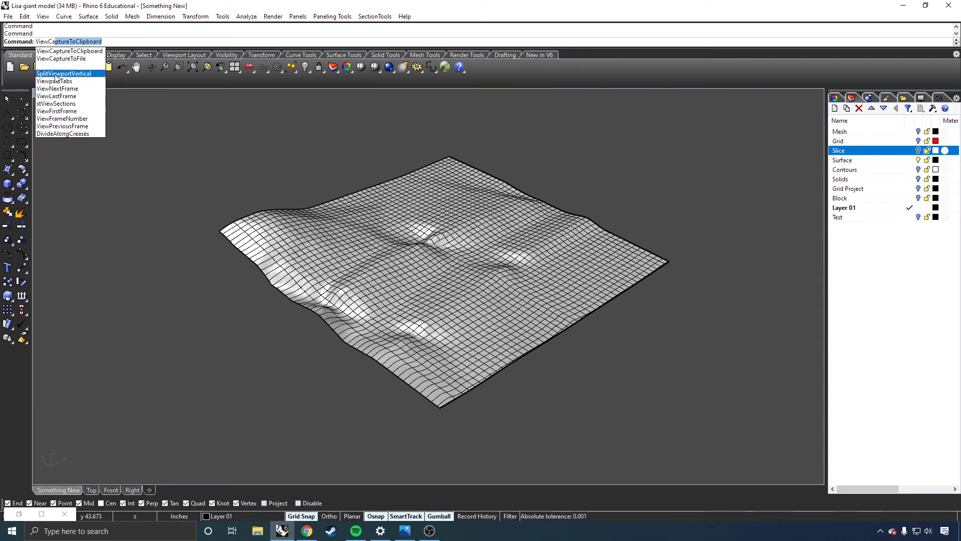
click(161, 172)
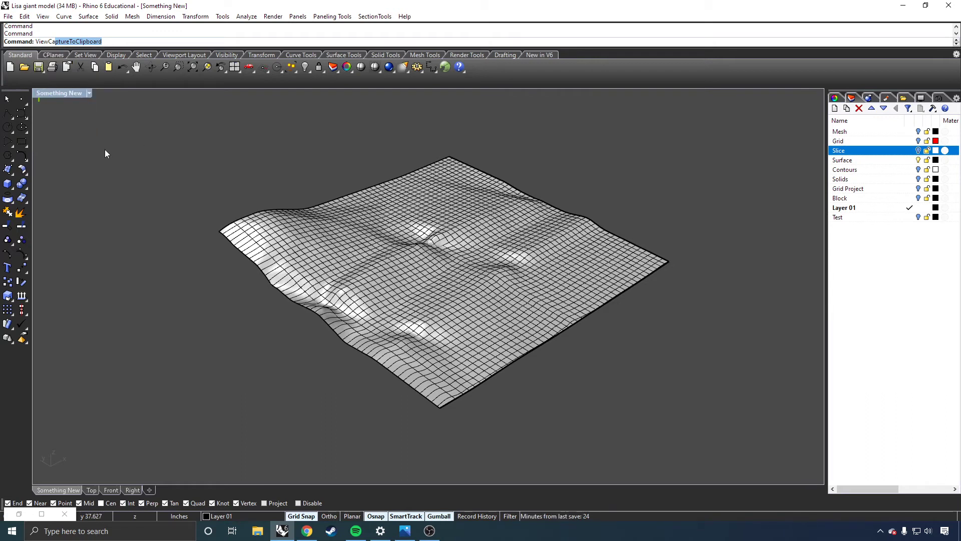
key(Escape)
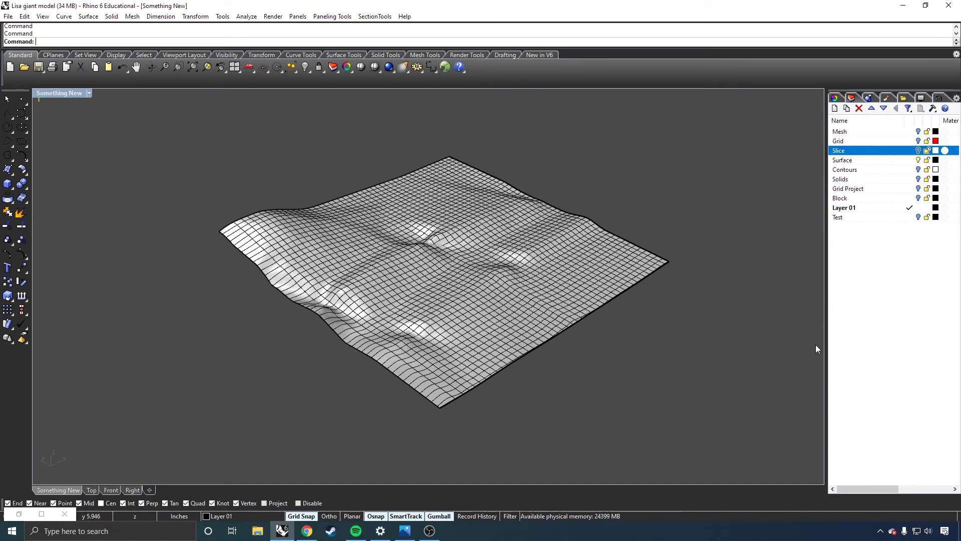
Start ViewCaptureToFile for the Something New view, and set the capture scale to 0.5 after trying 2.
text(View)
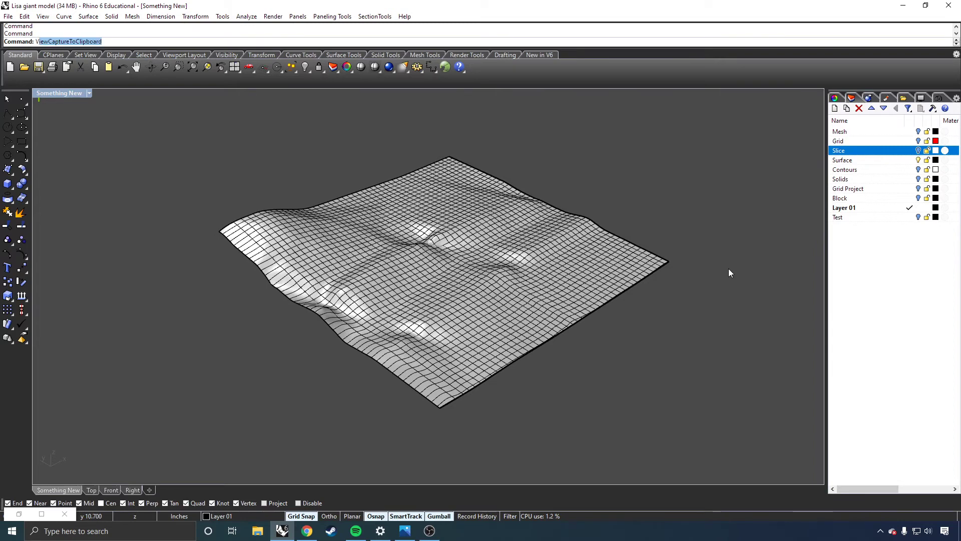
text(CaptureTo)
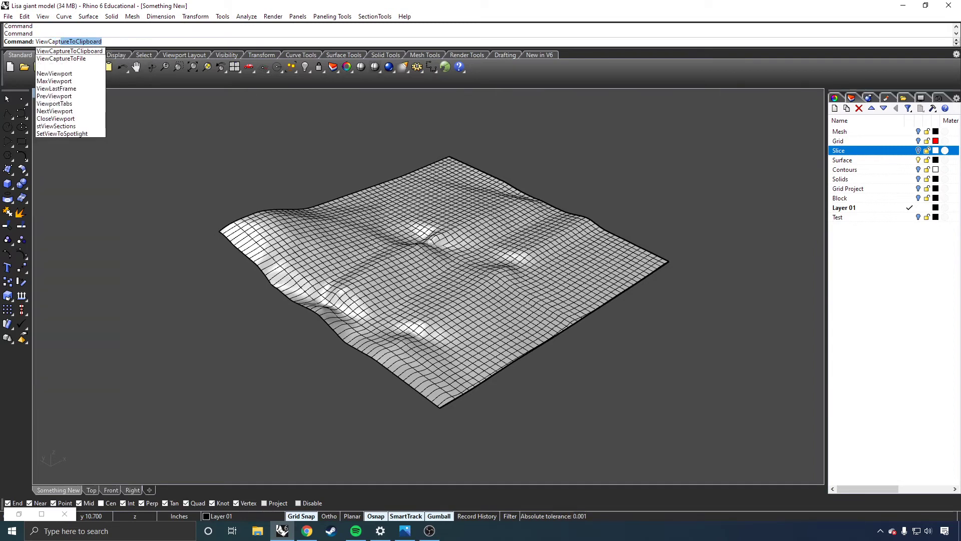
text(File)
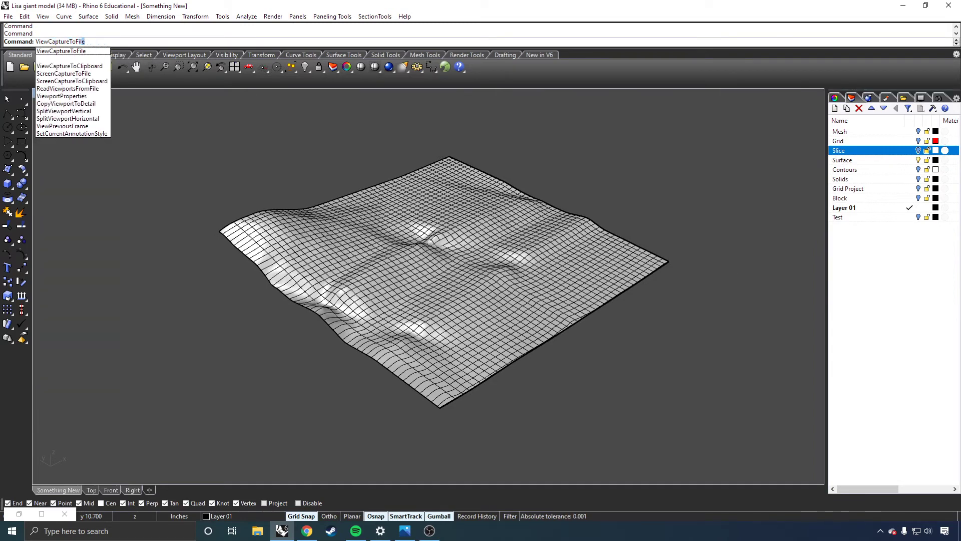
key(Return)
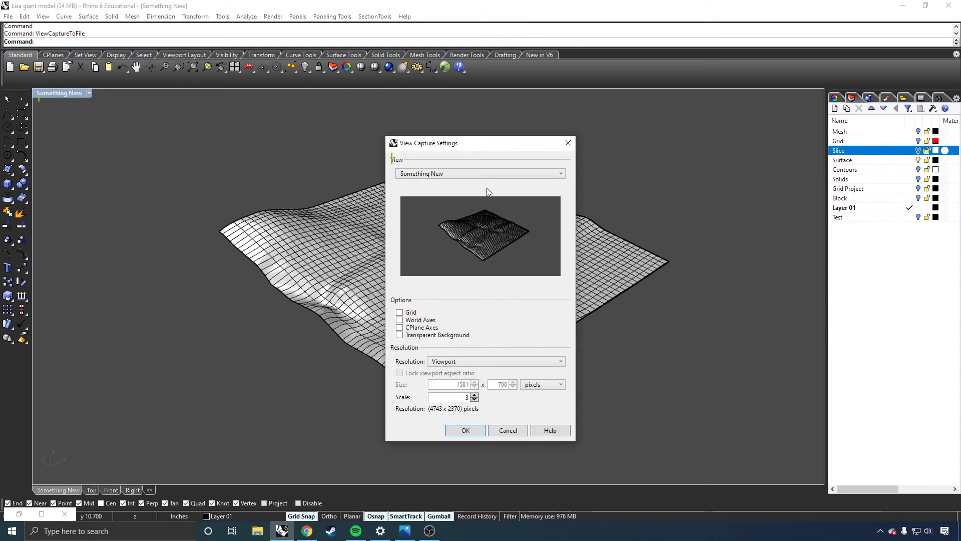
drag(498, 146, 685, 145)
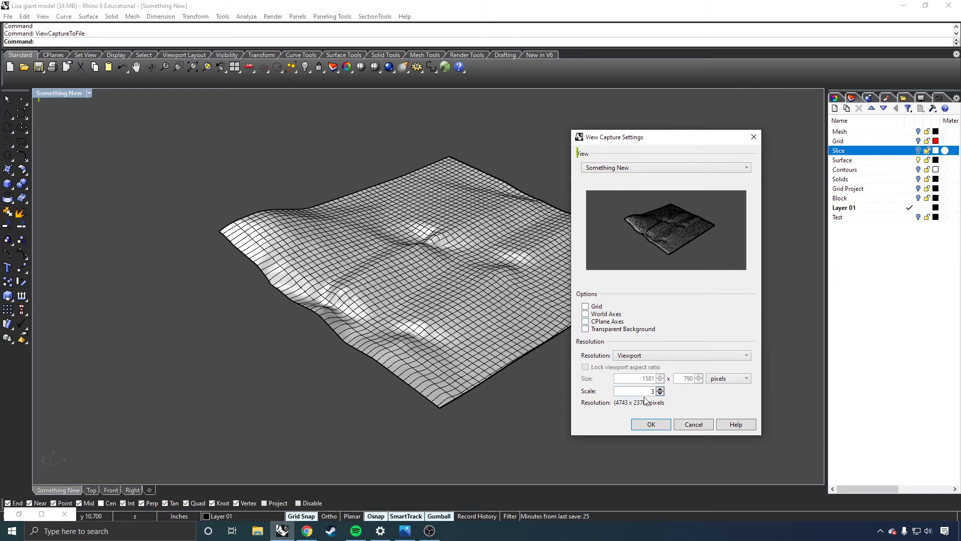
drag(635, 390, 683, 387)
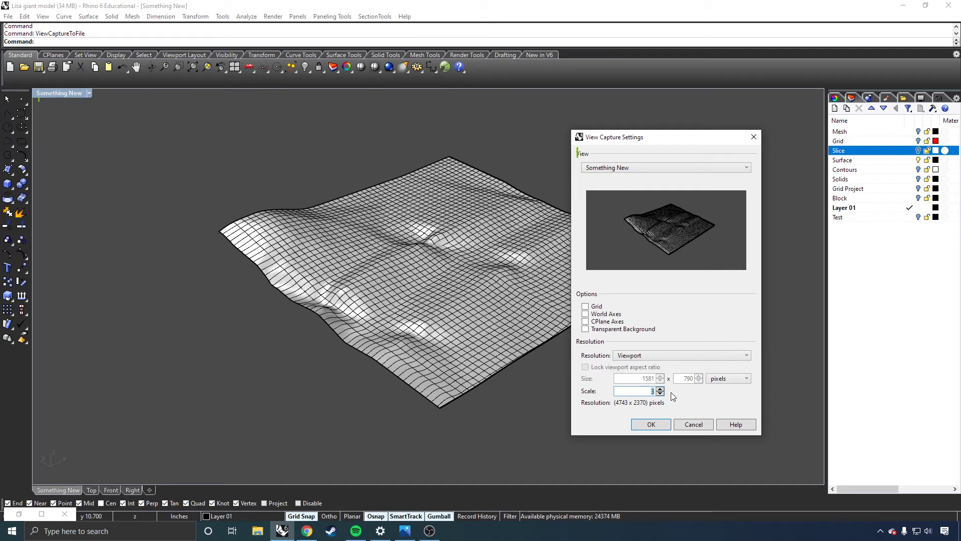
text(2)
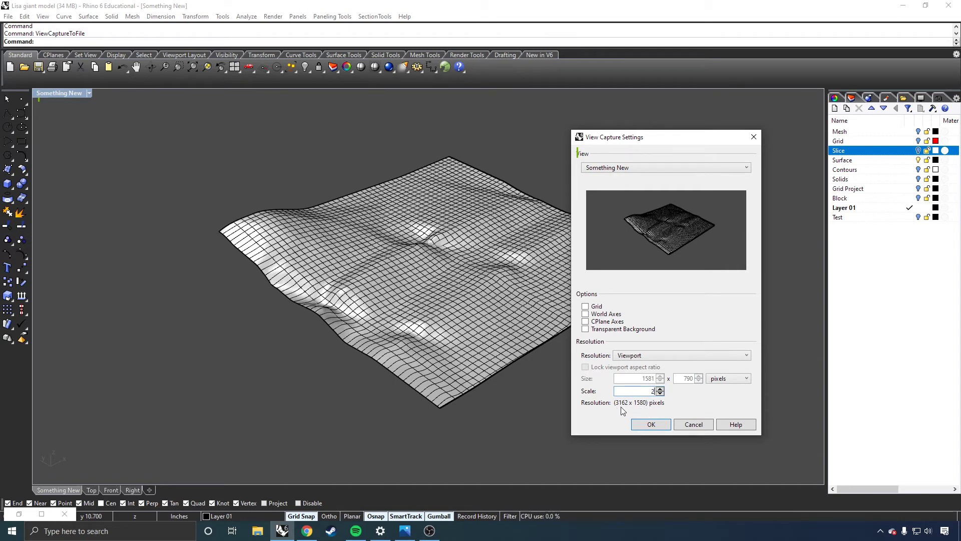
text(0.5)
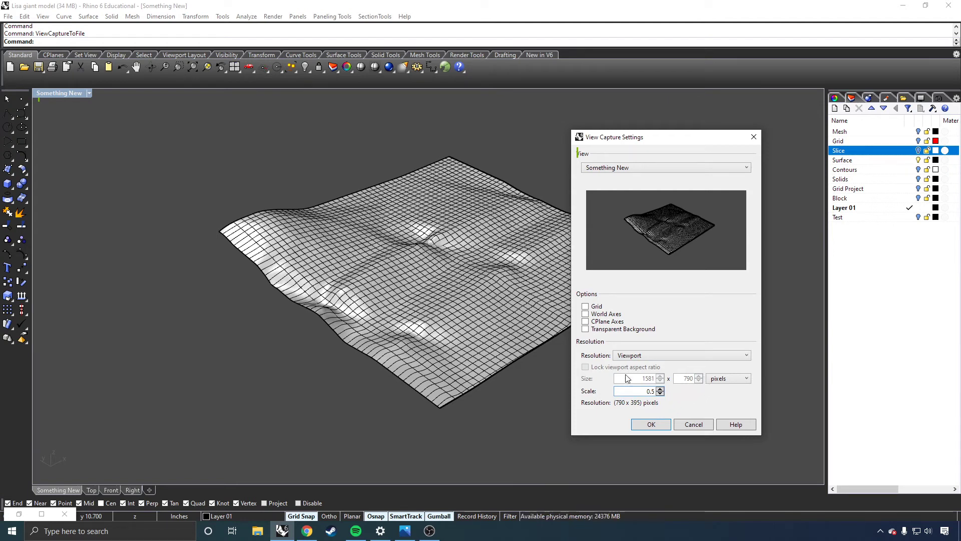
Switch the capture size units to inches to compare the DPI setting, and return them to pixels.
click(722, 381)
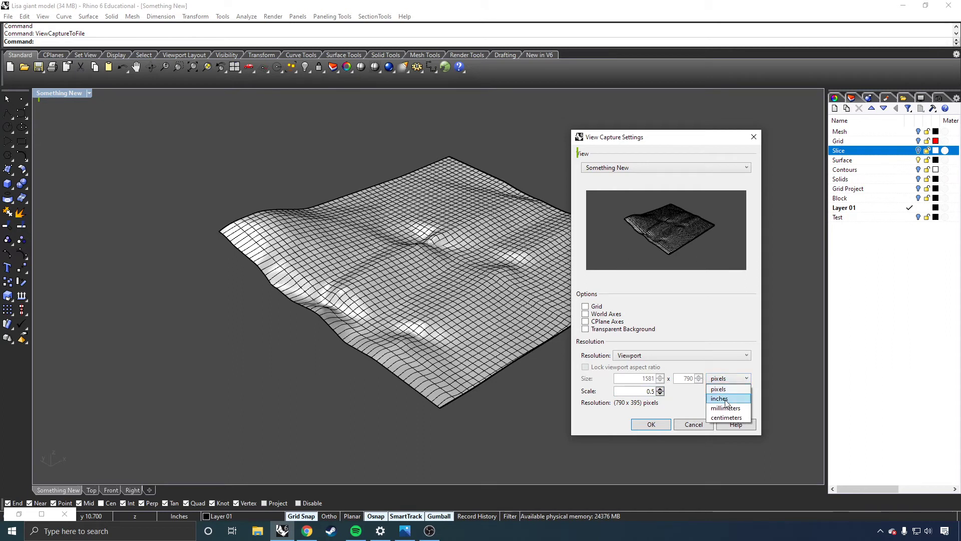
click(719, 399)
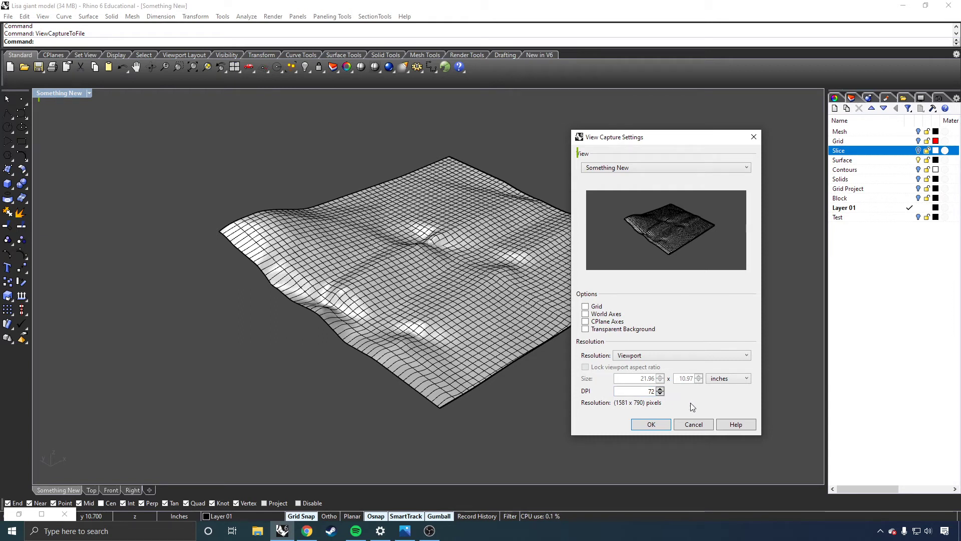
click(725, 381)
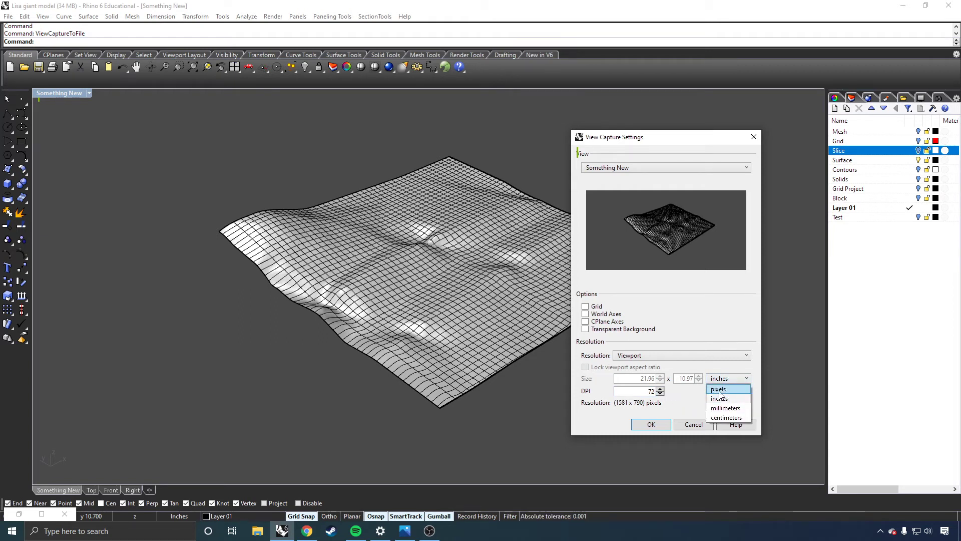
click(718, 389)
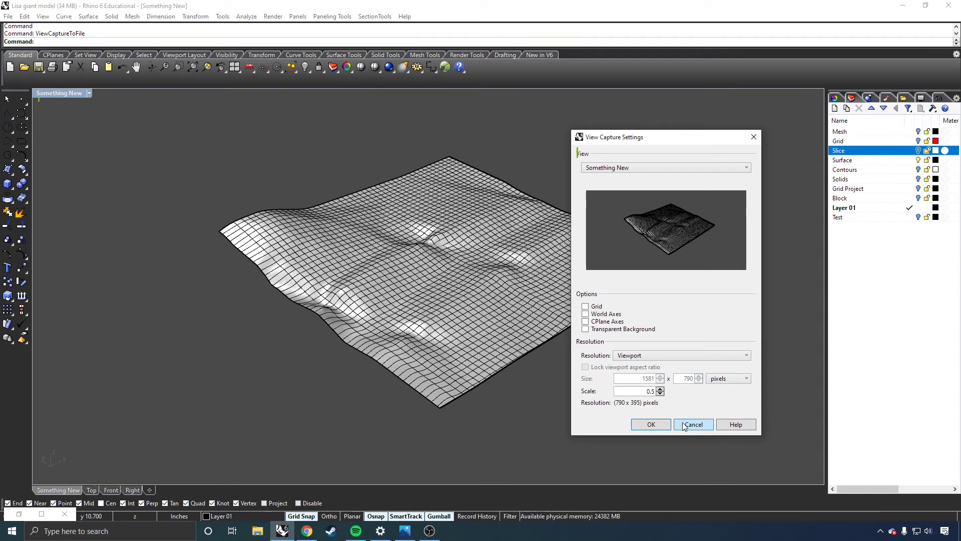
Accept the view capture settings, browse to the Saved Pictures folder as the save location, and cancel without saving.
click(651, 424)
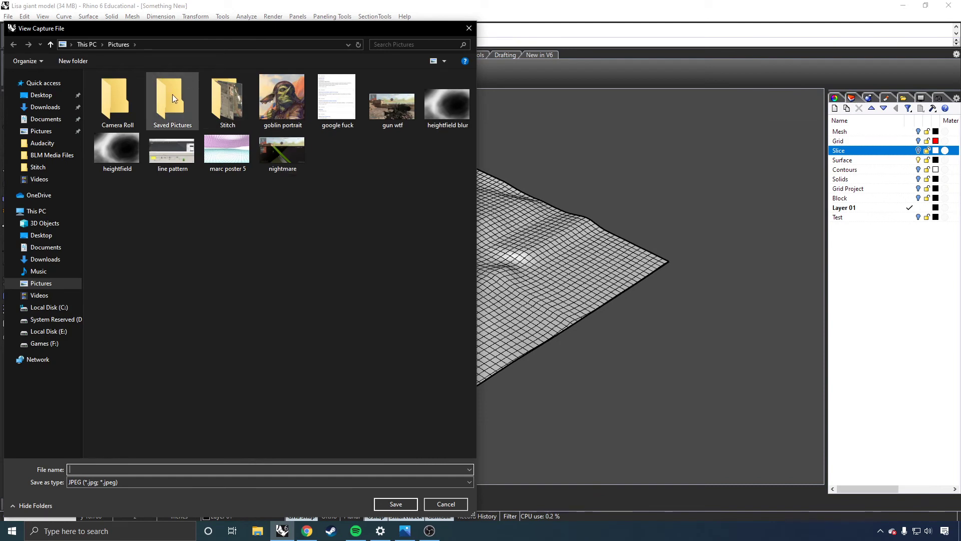
double_click(170, 97)
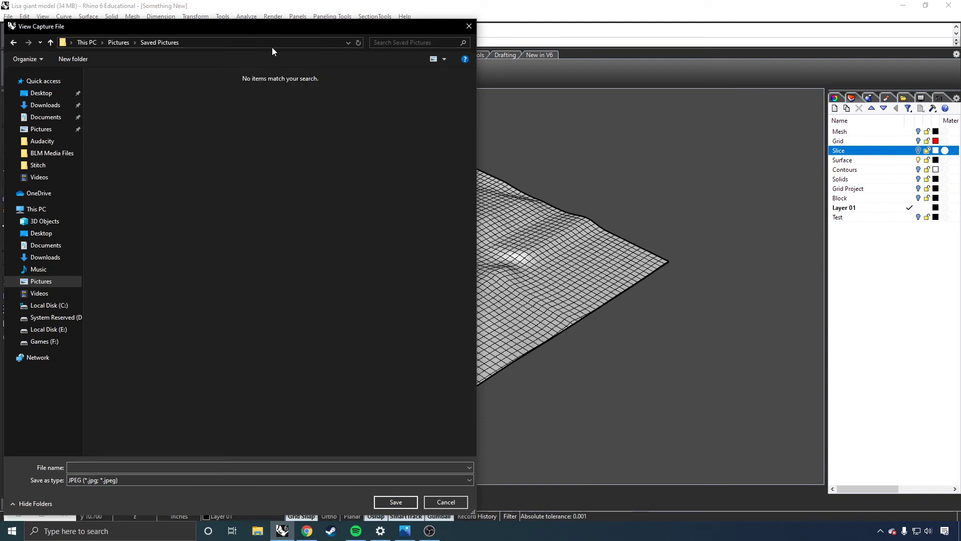
drag(257, 27, 437, 27)
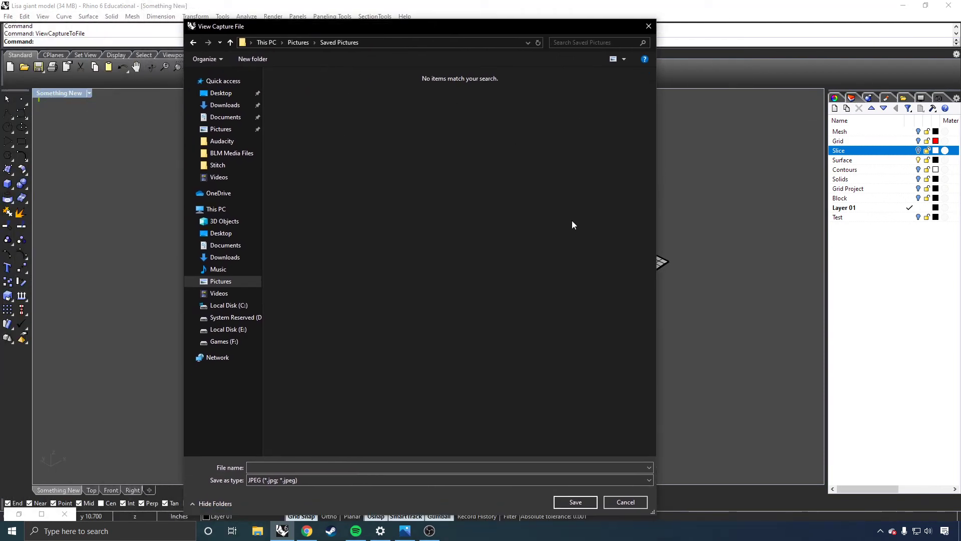
click(653, 31)
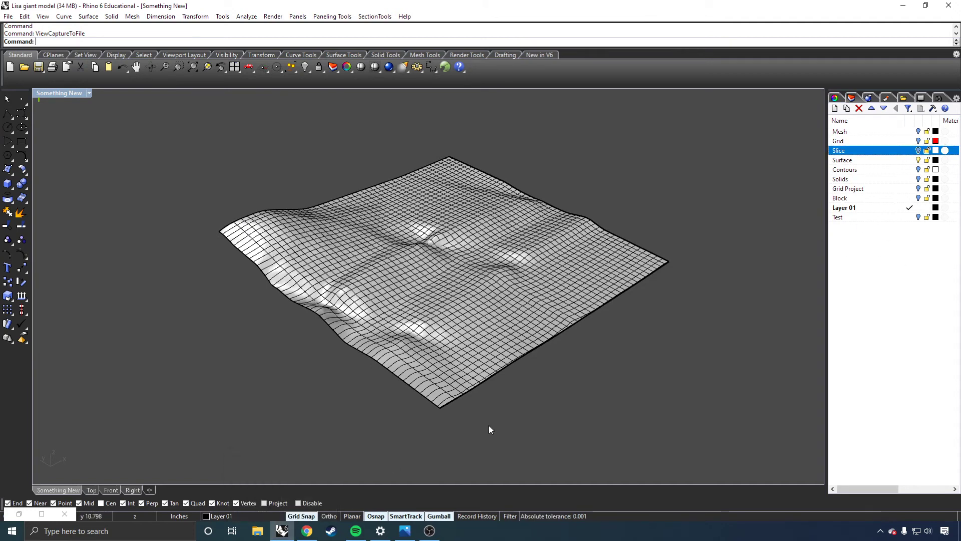
Switch to Photos to examine the terrain stages in Presentation Board Layout.jpg, and return to Rhino.
click(404, 531)
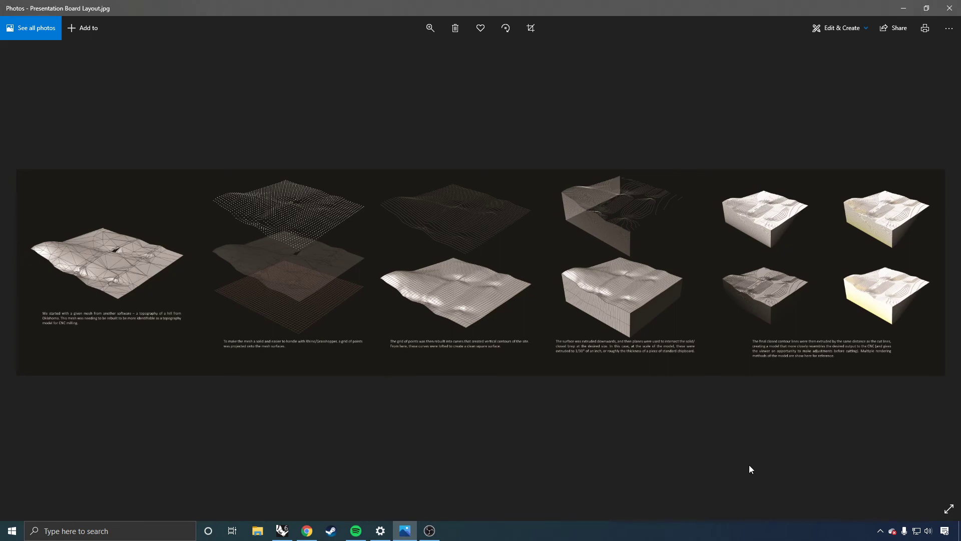
click(901, 7)
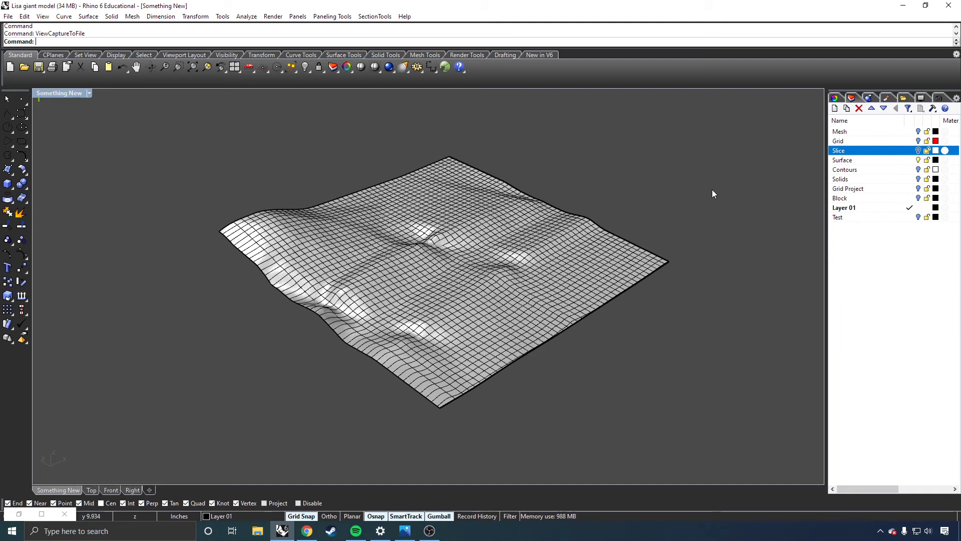
Start a print of the model with Rhino PDF as the destination and Letter (8.5" x 11") as the paper size.
click(9, 18)
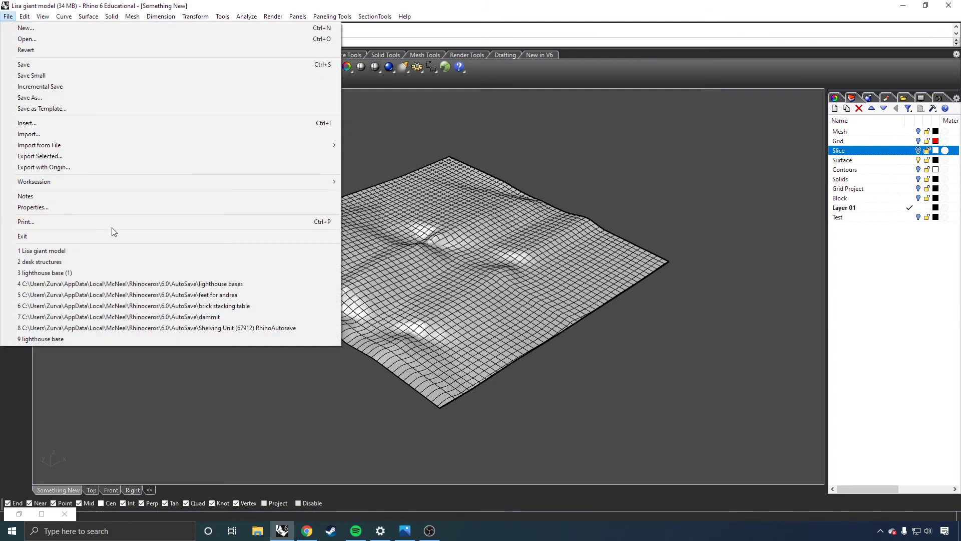
click(305, 221)
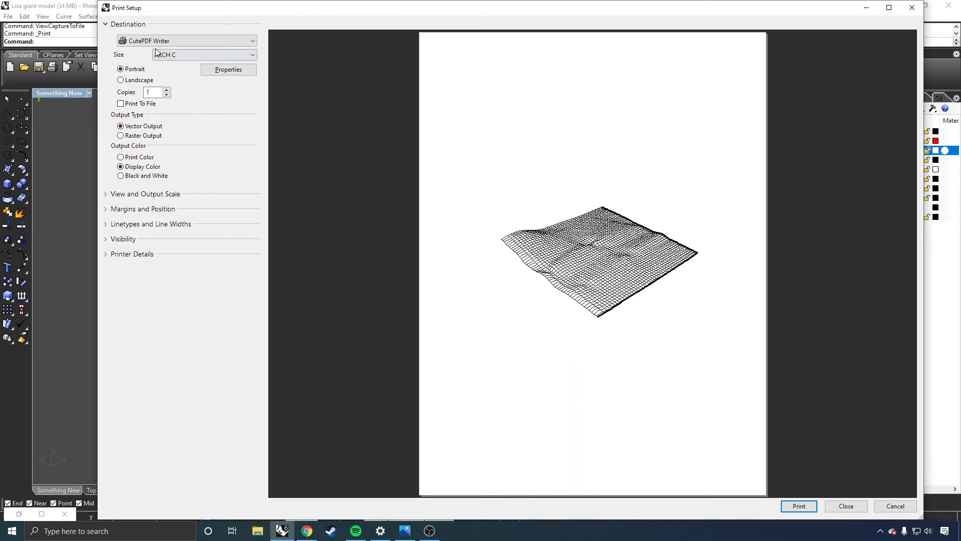
click(217, 40)
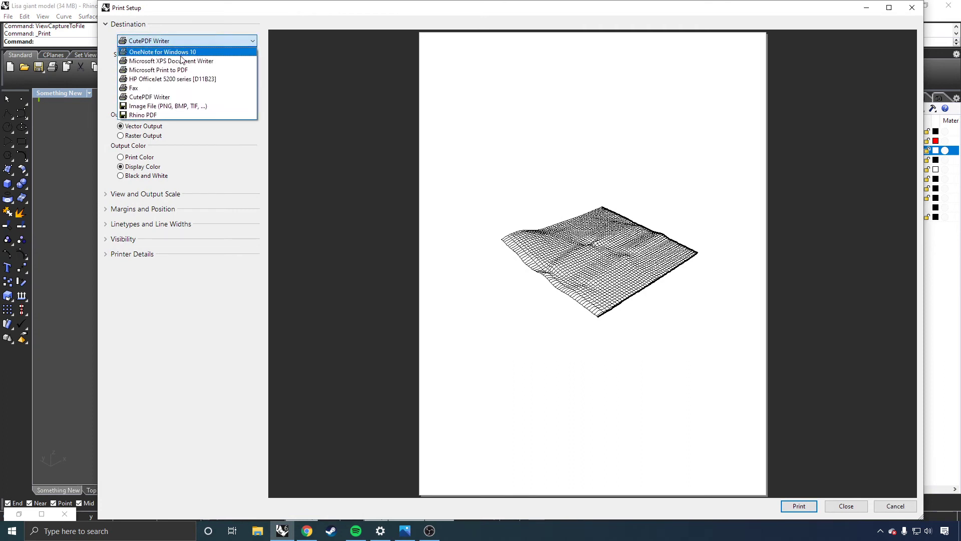
click(156, 116)
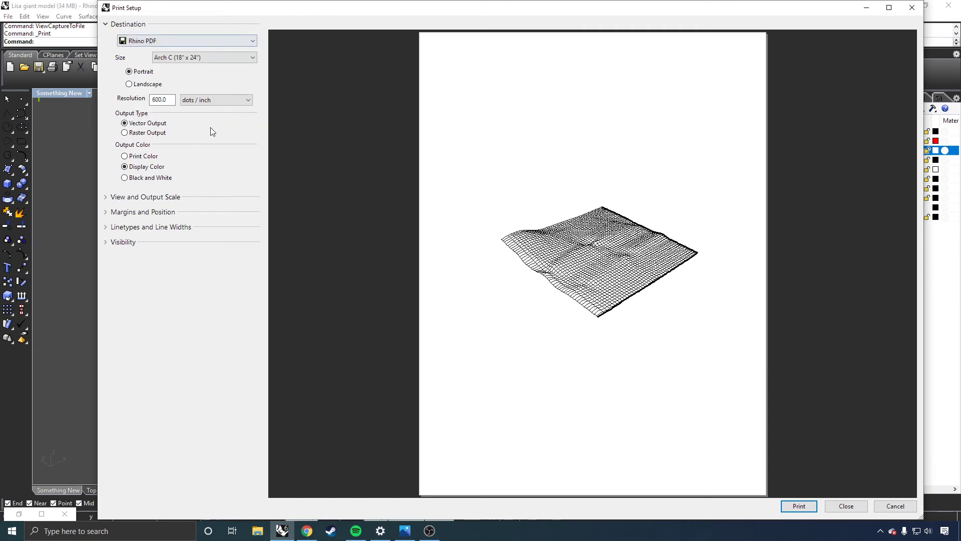
click(215, 58)
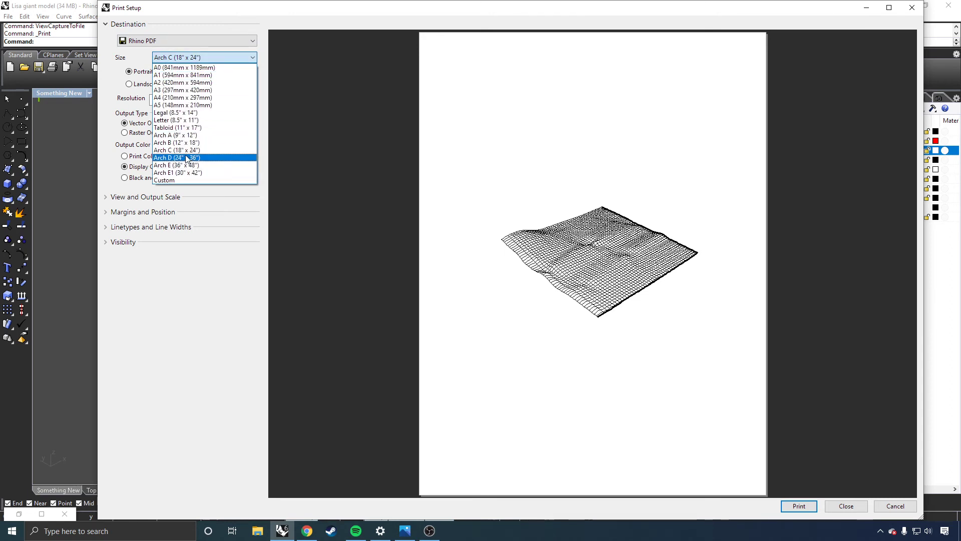
click(202, 122)
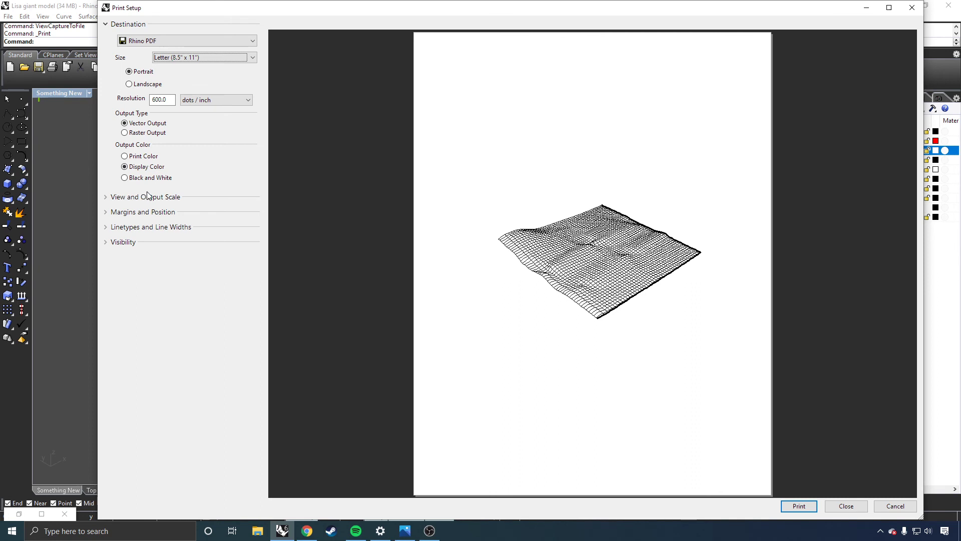
Set the printed view to Top, and review the available output scales and model units while keeping 1:1 and Inch.
click(107, 199)
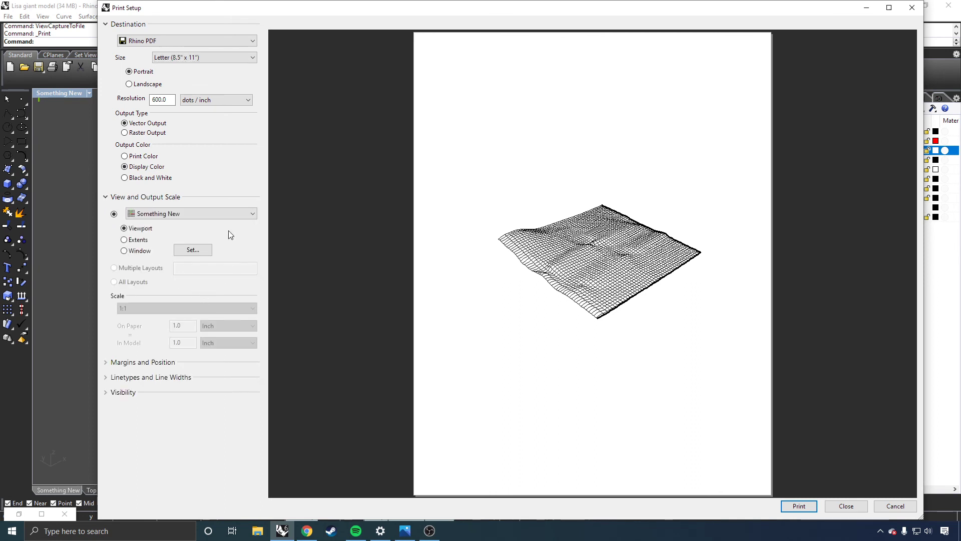
click(197, 211)
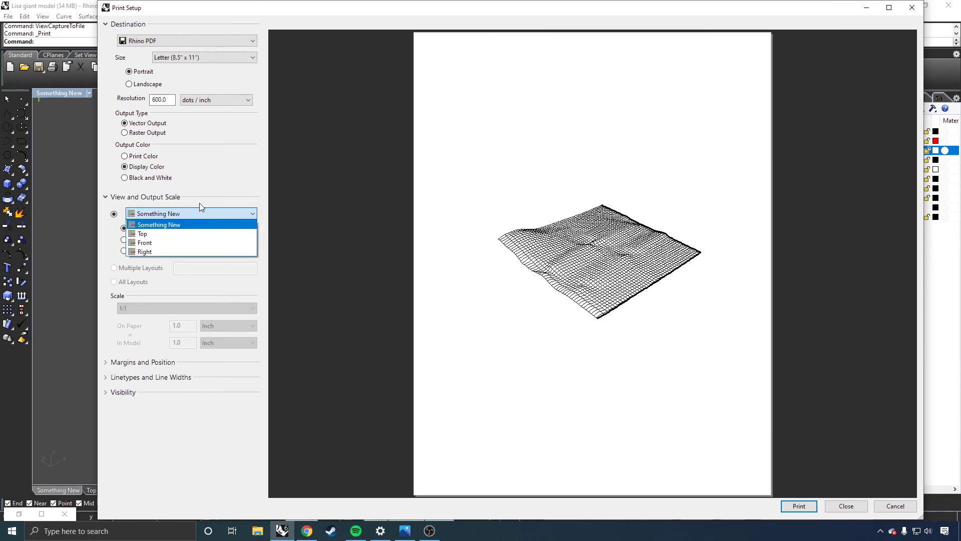
click(176, 230)
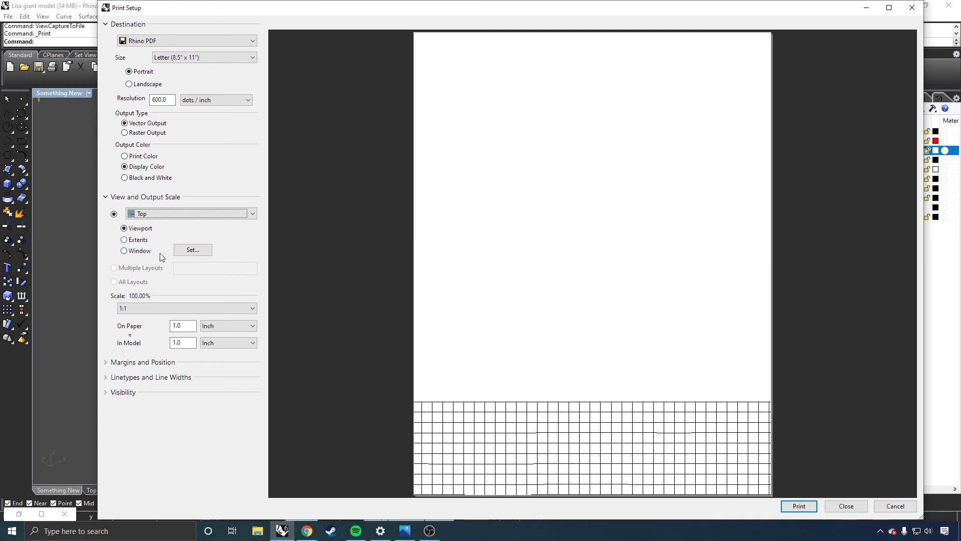
click(154, 306)
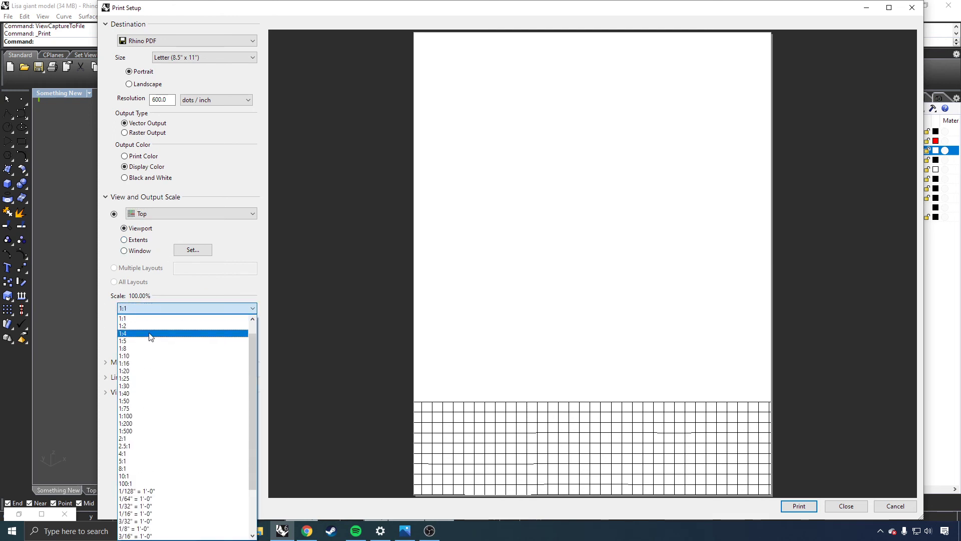
scroll(153, 479, down, 3)
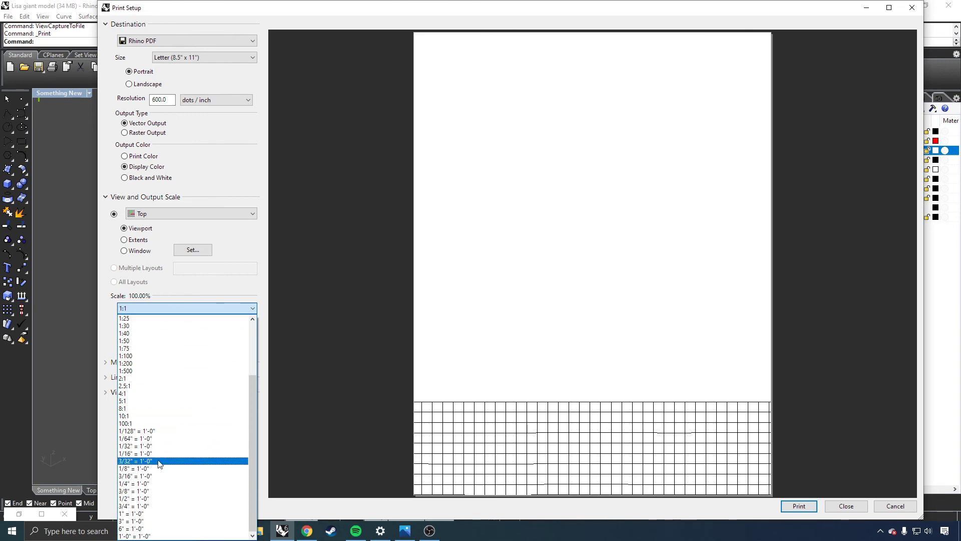
click(157, 283)
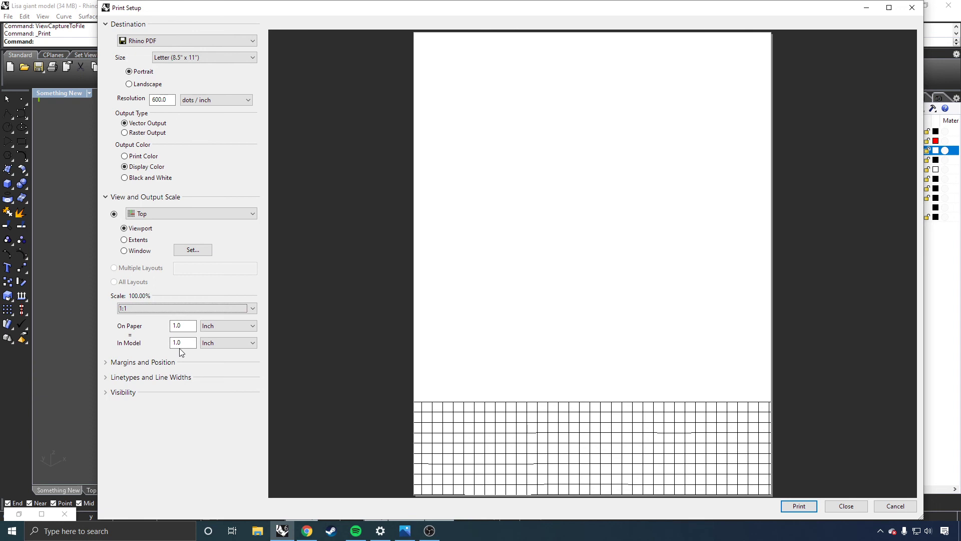
click(214, 344)
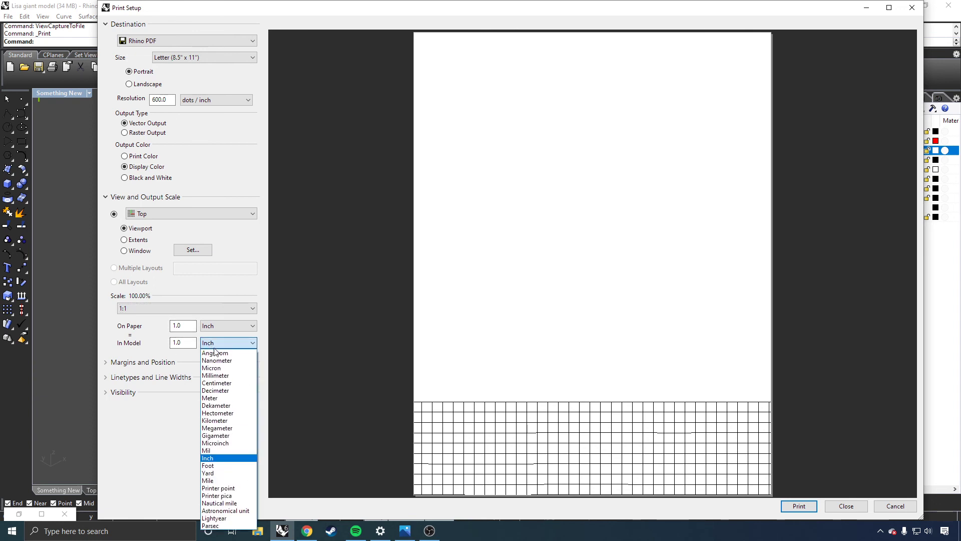
click(162, 440)
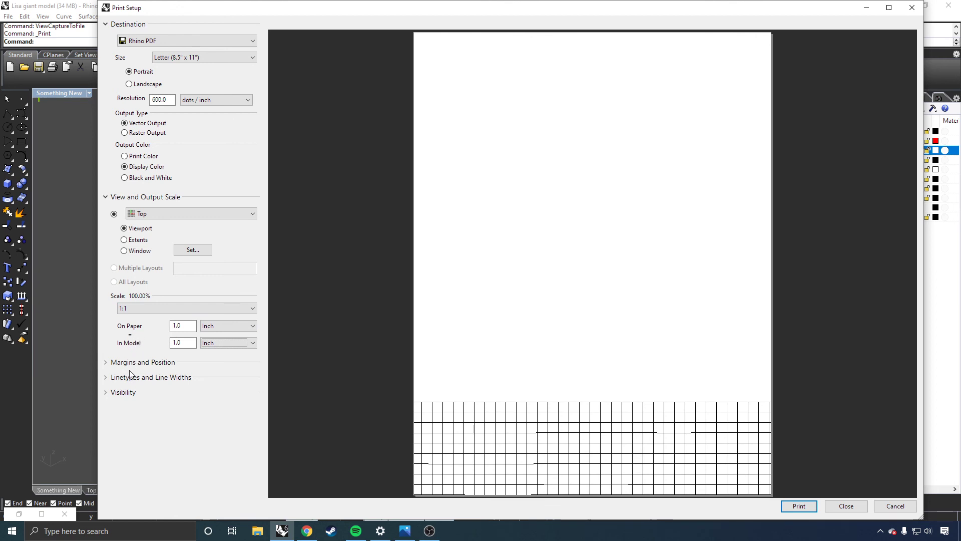
Review the print settings for margins and position, linetypes and line widths, and visibility, and close the print setup without printing.
click(114, 361)
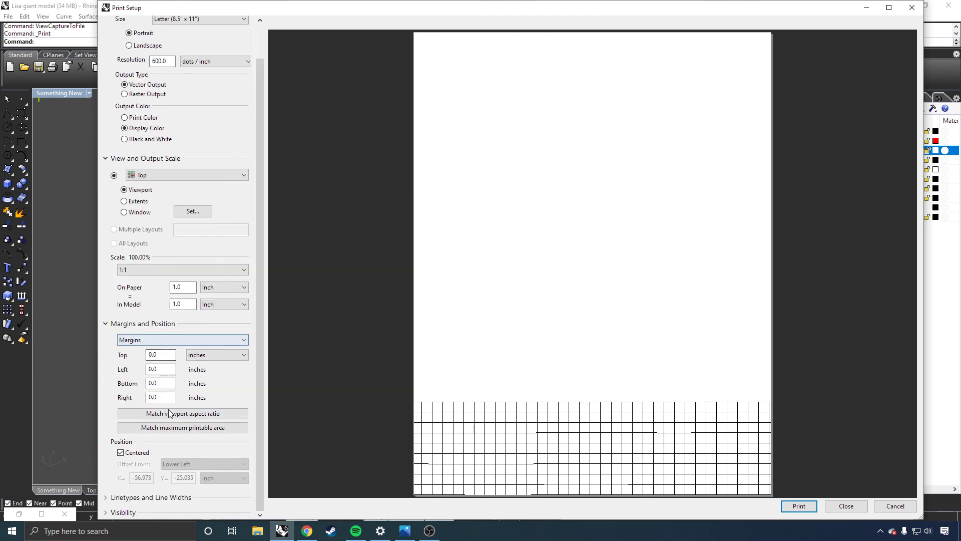
click(130, 327)
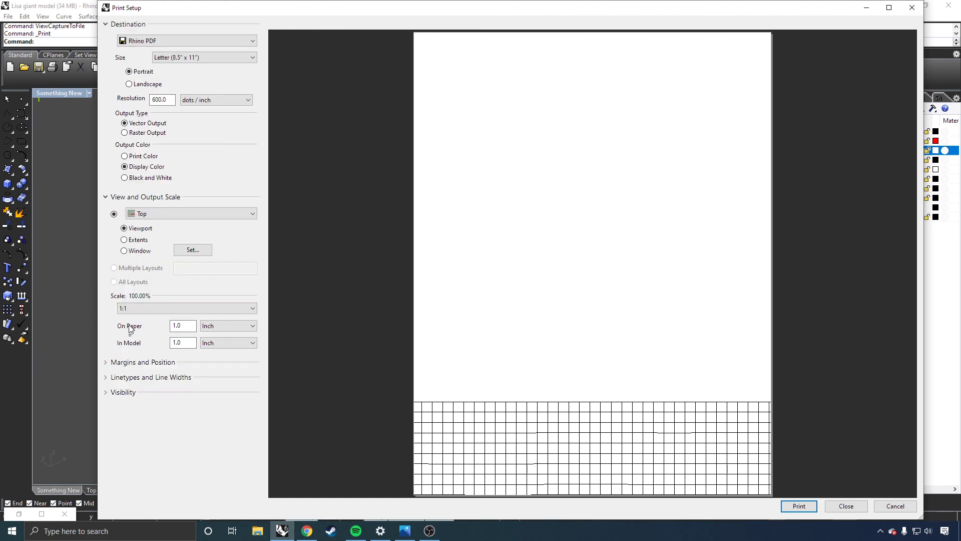
click(139, 376)
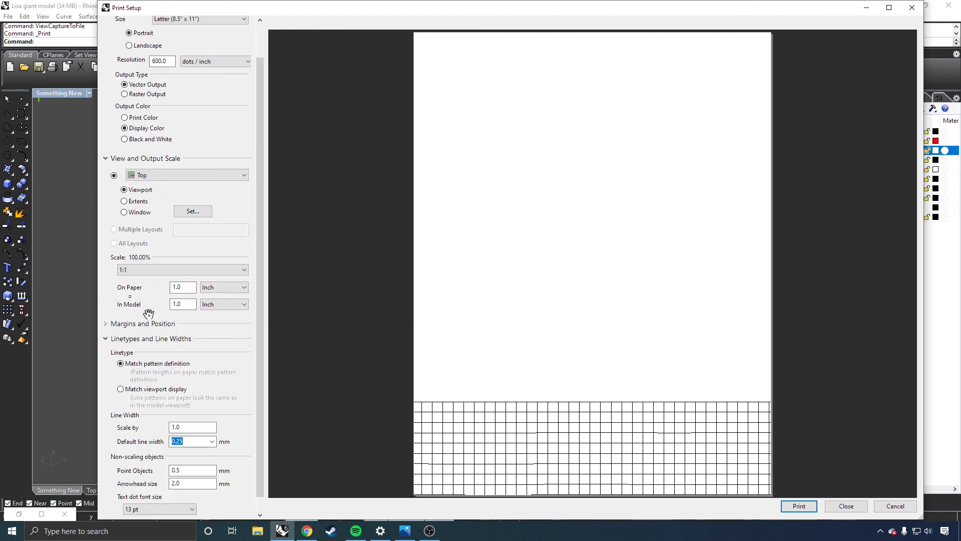
scroll(149, 317, down, 1)
scroll(149, 329, up, 1)
scroll(151, 331, down, 1)
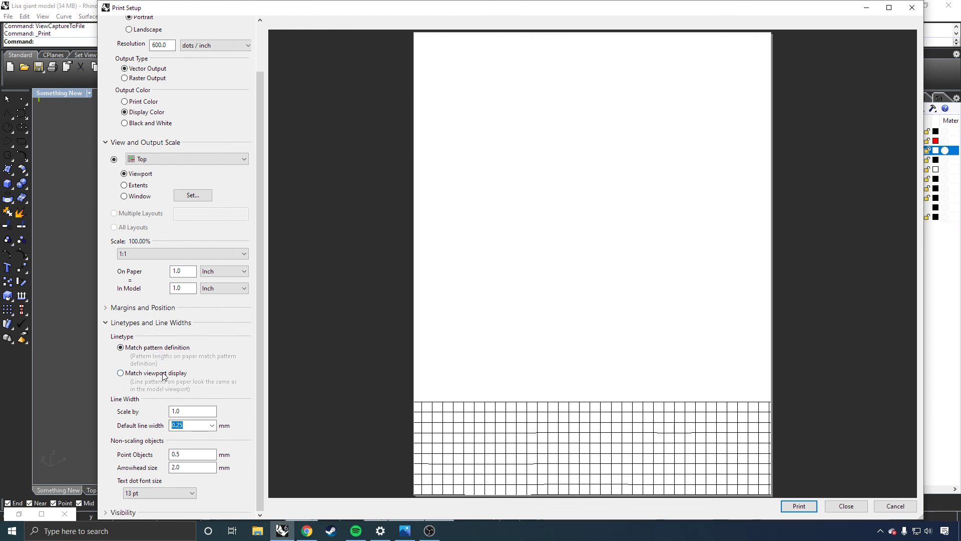
click(150, 322)
click(124, 394)
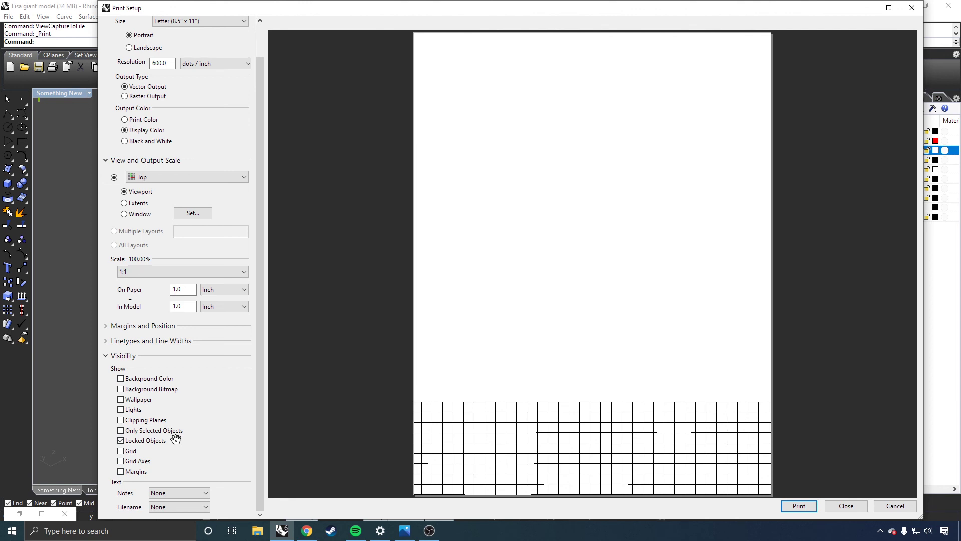
click(123, 357)
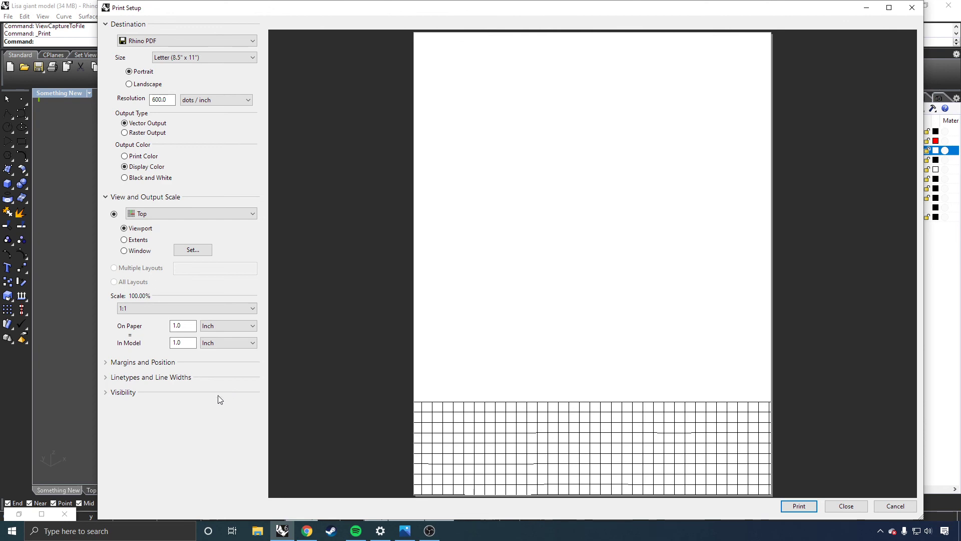
click(845, 507)
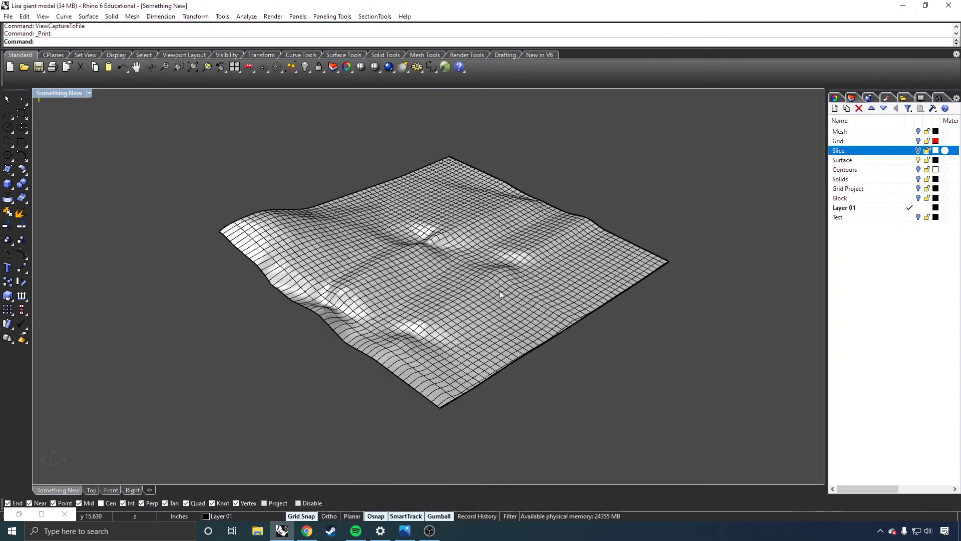